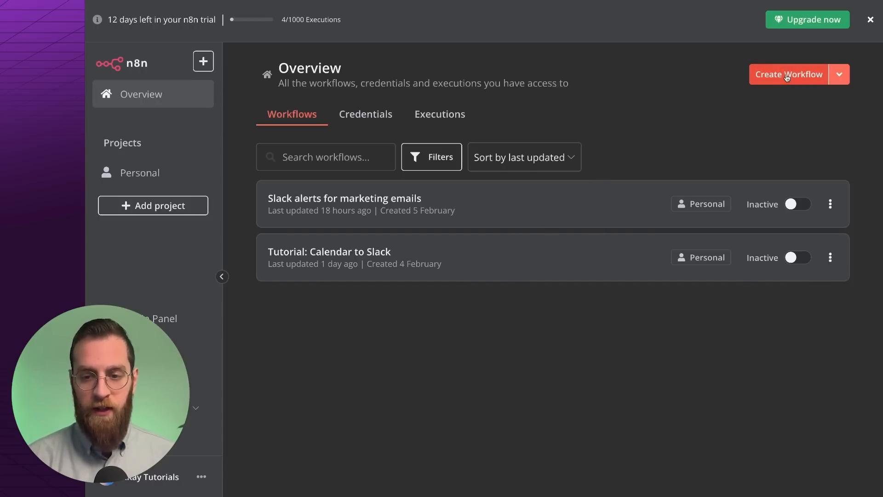
Step: Create a new workflow and add Gmail's On message received trigger as its first step
click(787, 78)
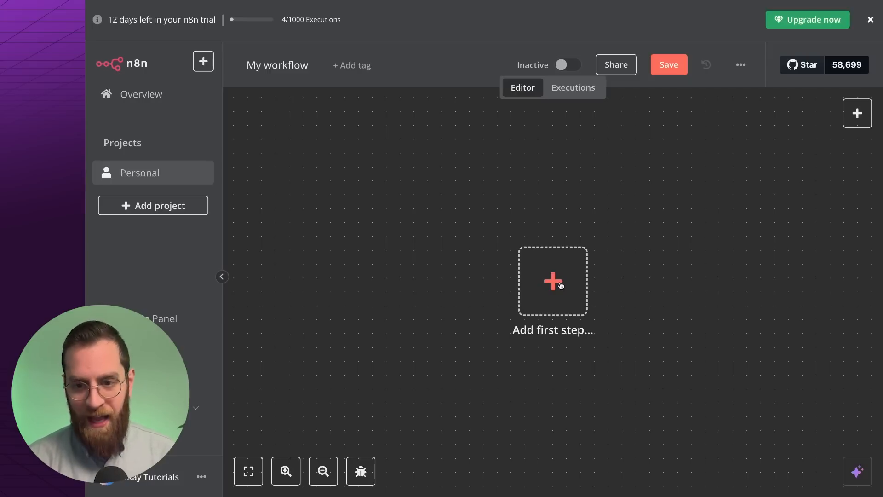
click(561, 286)
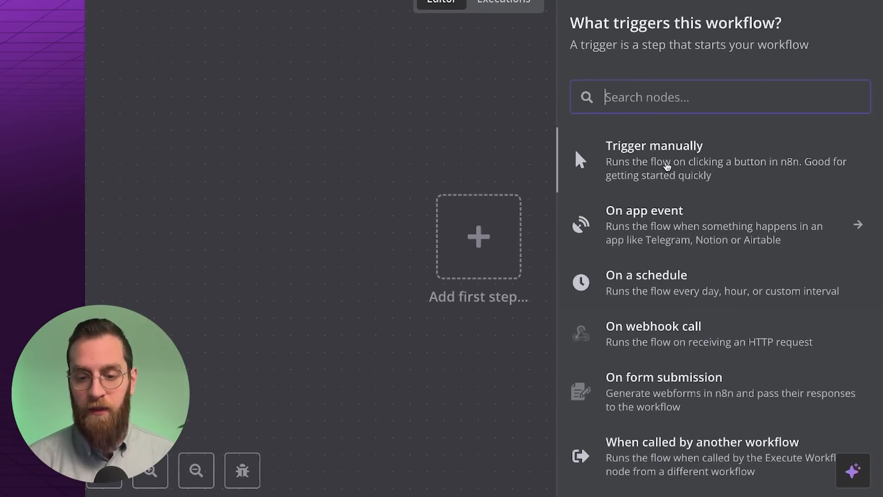
scroll(667, 167, down, 3)
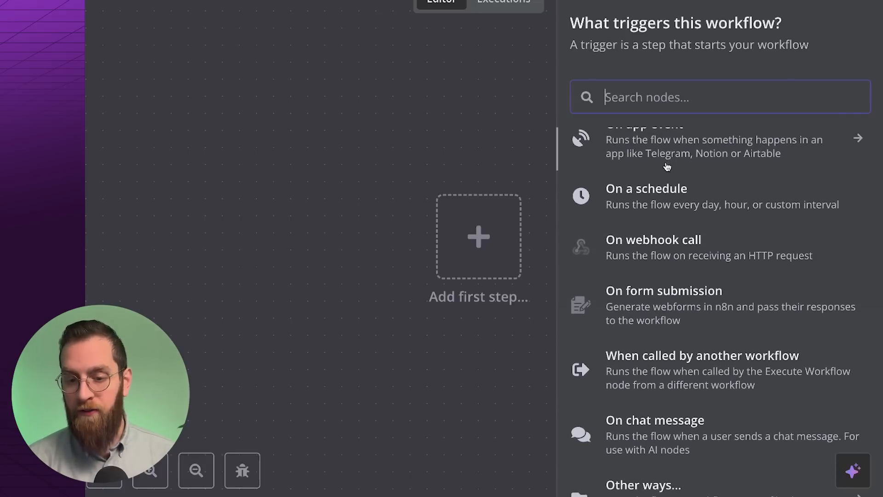
scroll(667, 167, down, 2)
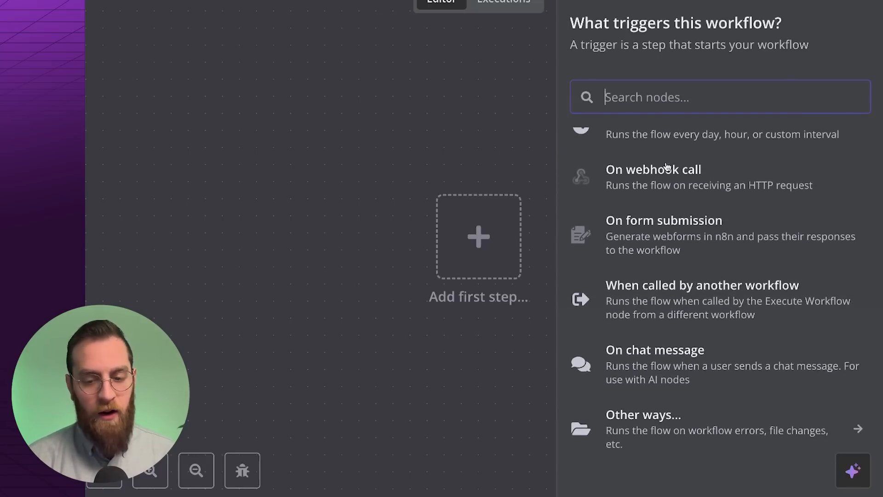
scroll(667, 167, up, 5)
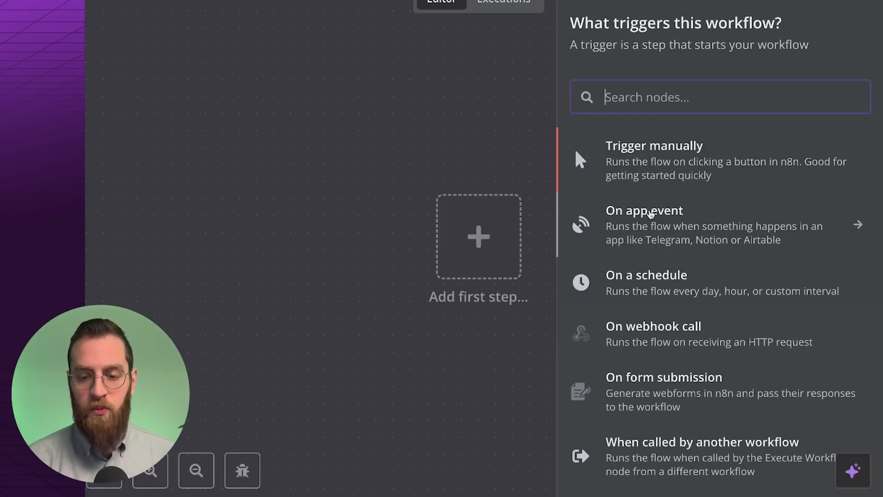
click(645, 223)
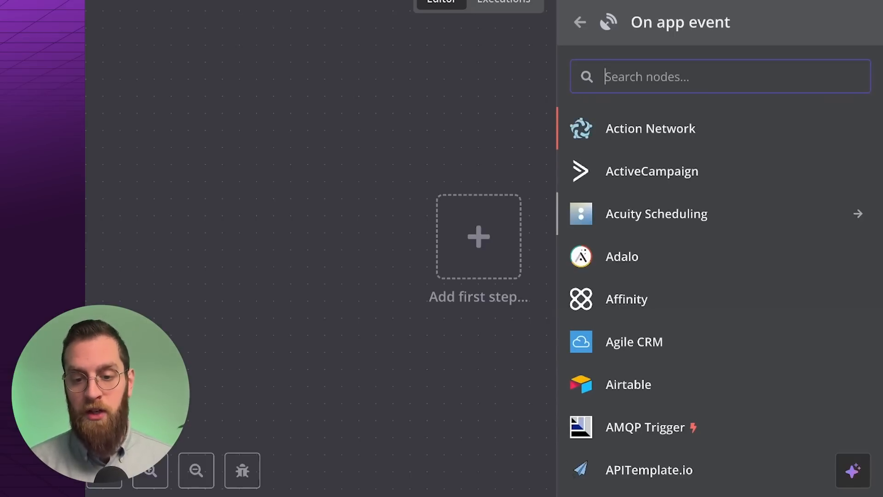
text(gmail)
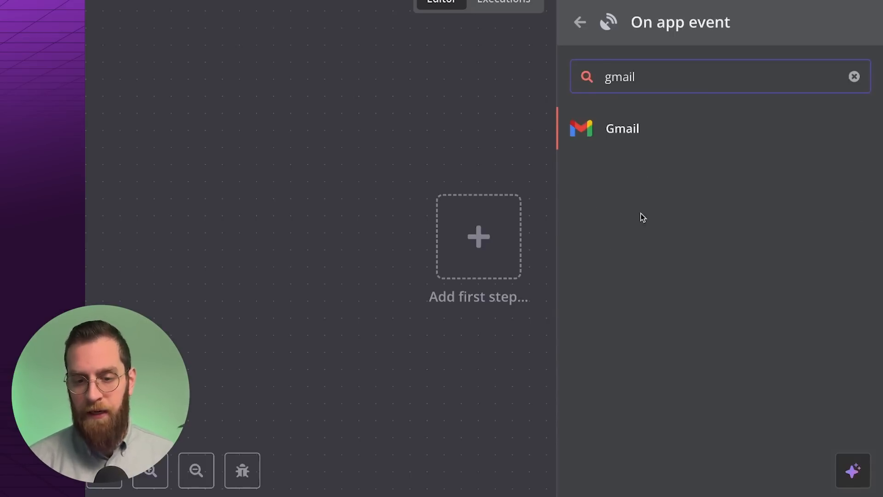
click(633, 133)
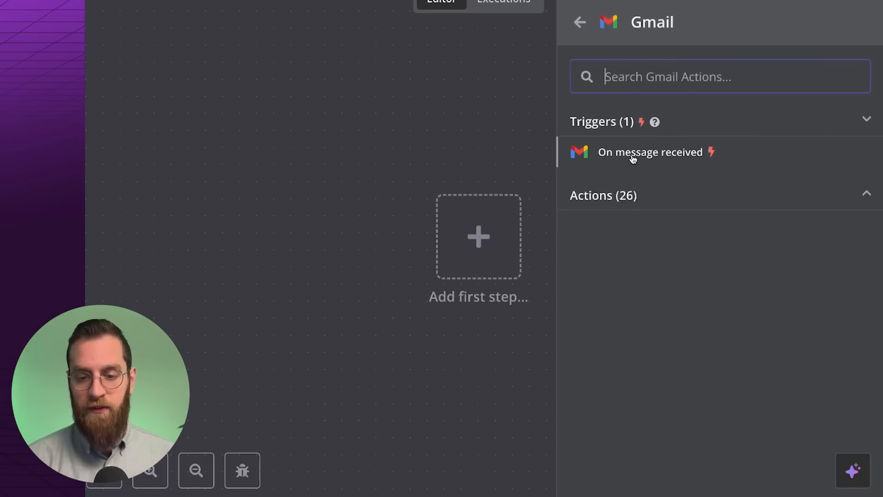
click(632, 157)
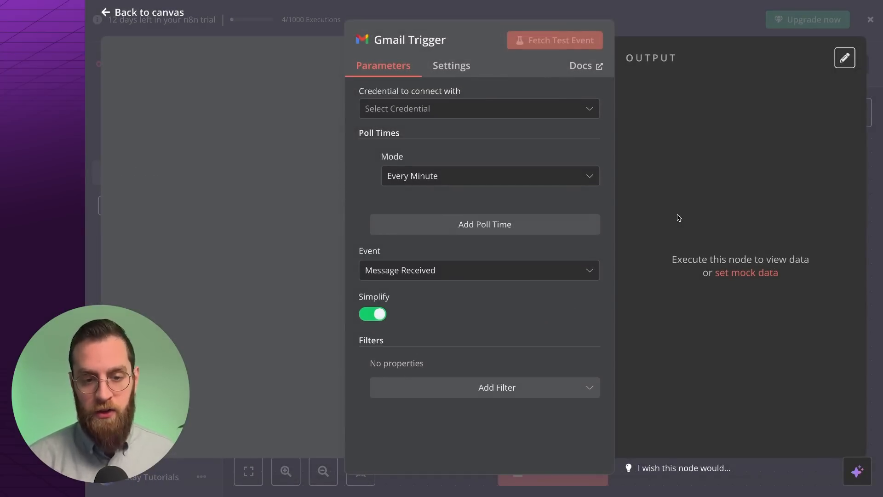
Step: Create a Gmail OAuth2 credential for the trigger by signing in with Google and allowing n8n.cloud ongoing access to the account data
click(458, 113)
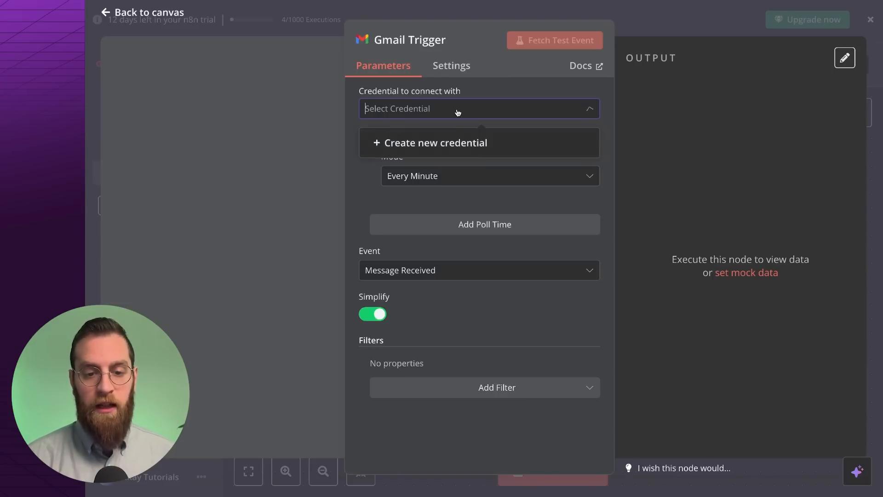
click(450, 144)
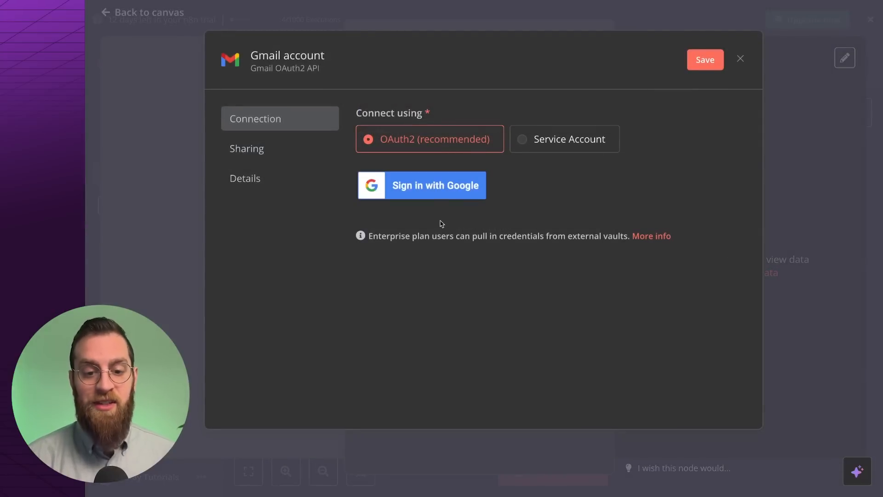
click(434, 185)
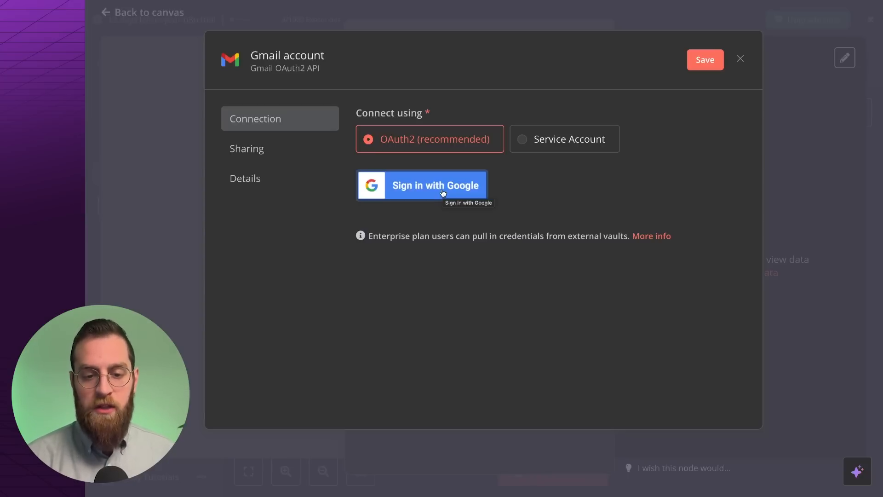
click(443, 192)
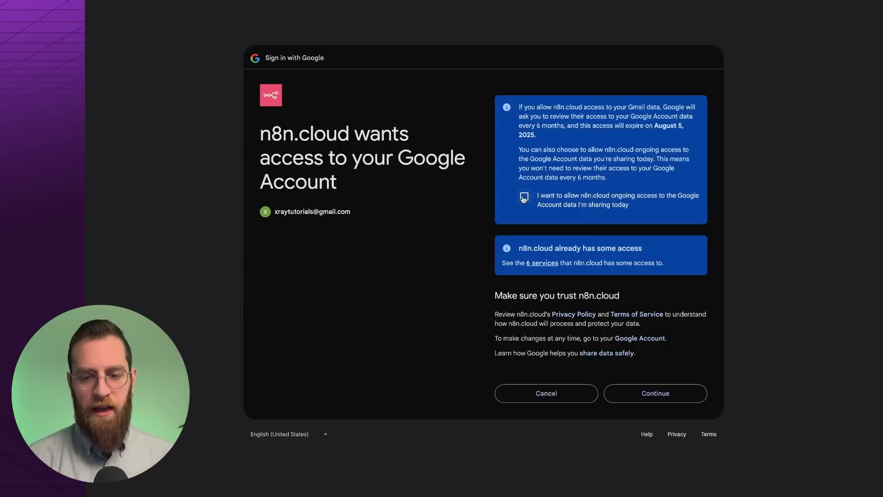
click(524, 197)
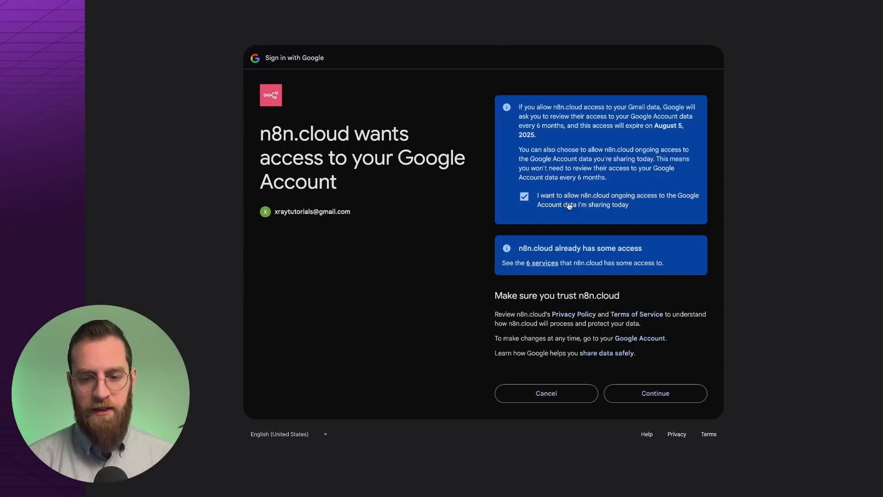
click(654, 394)
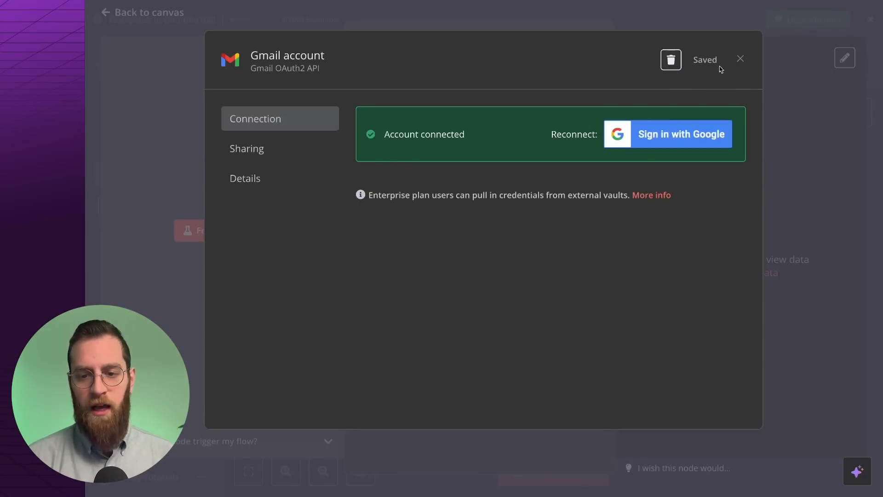
click(741, 59)
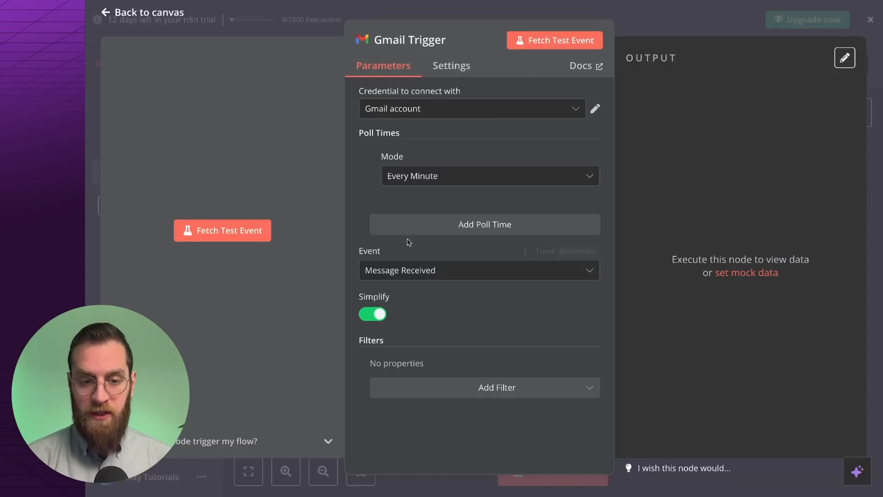
Step: Keep the Gmail trigger polling Every Minute on the Message Received event, and turn off Simplify
mouse_move(407, 135)
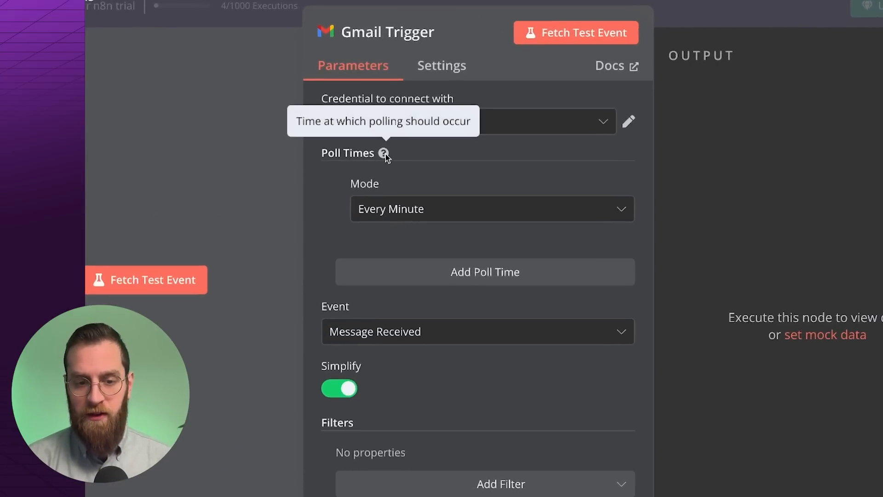
click(422, 209)
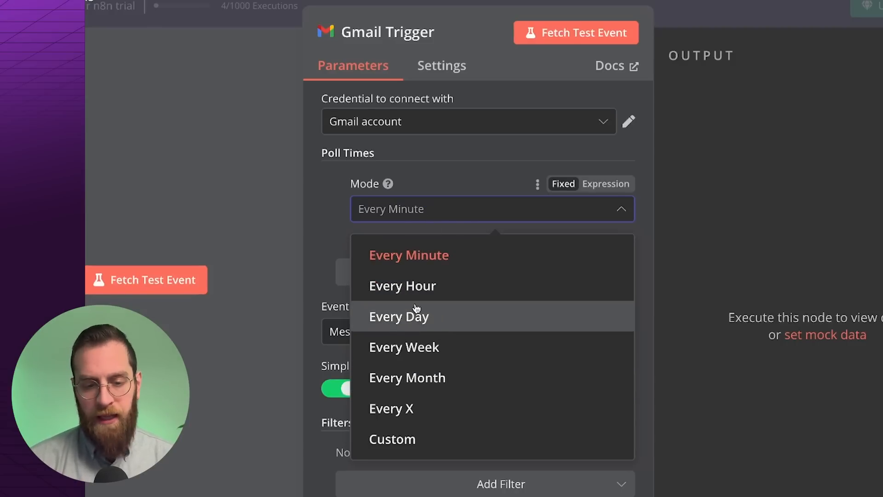
click(324, 212)
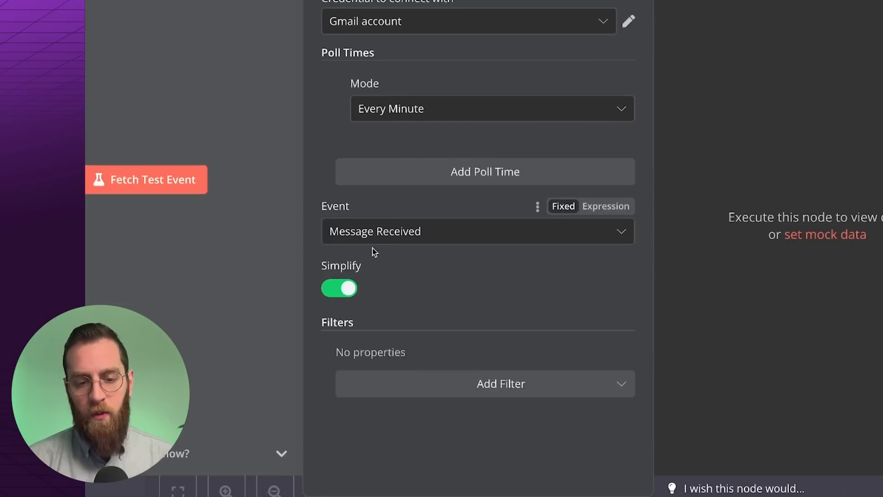
click(380, 235)
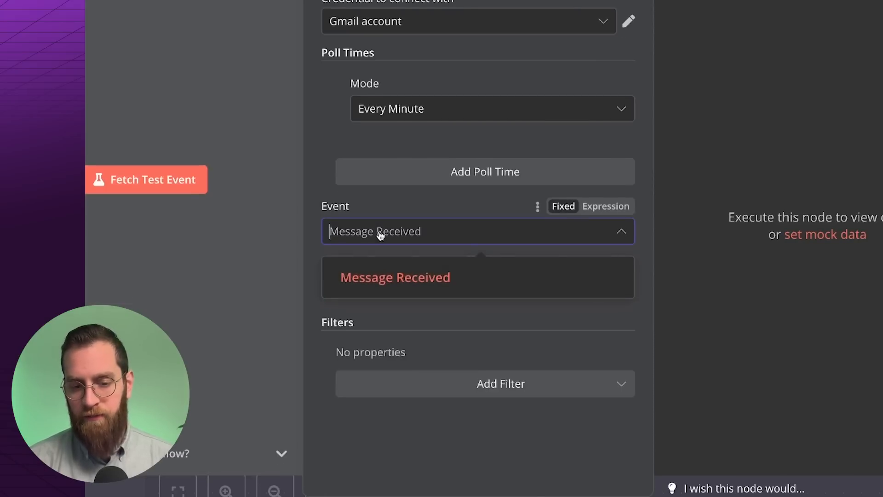
click(380, 236)
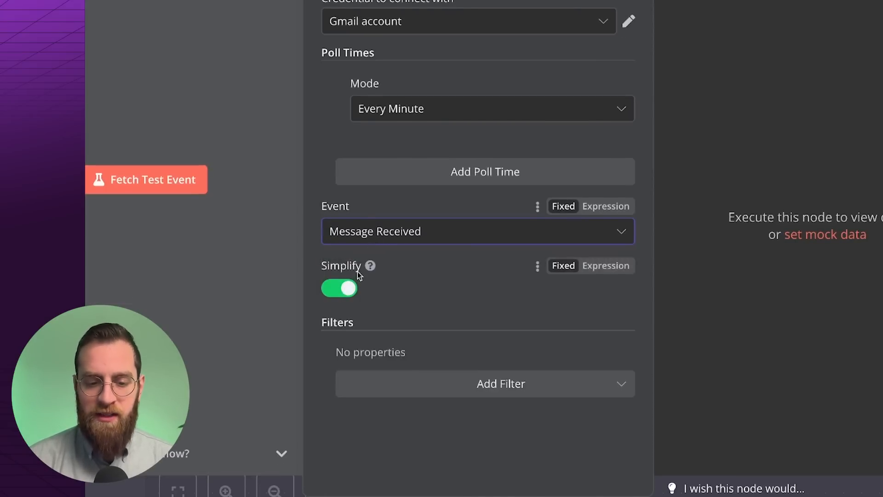
mouse_move(370, 268)
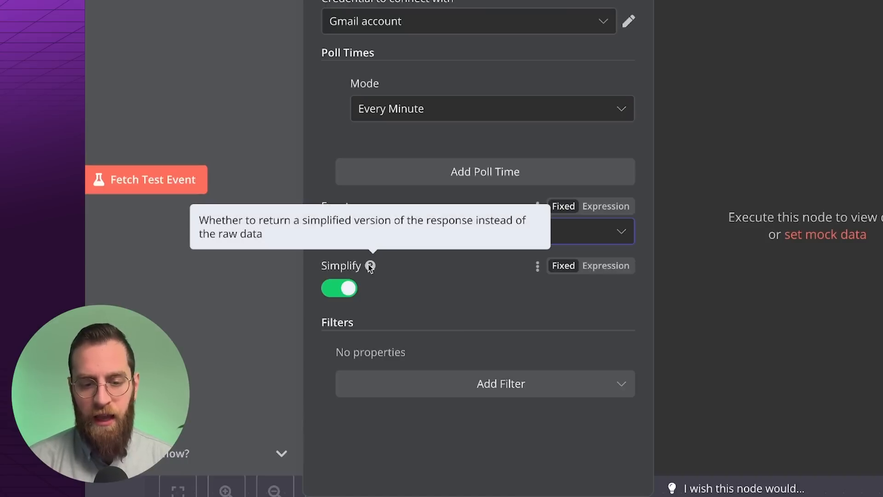
click(347, 288)
scroll(418, 274, down, 1)
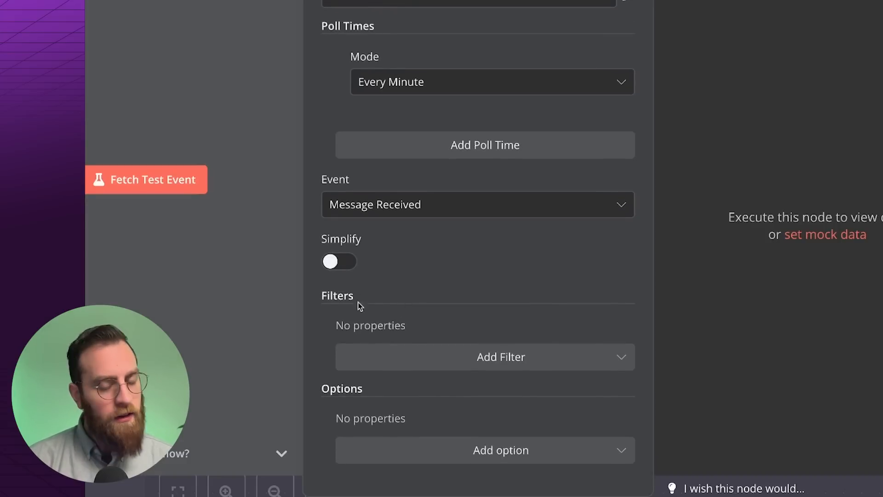
Step: Check the trigger's available filters and options without adding any, and fetch a test event
click(423, 355)
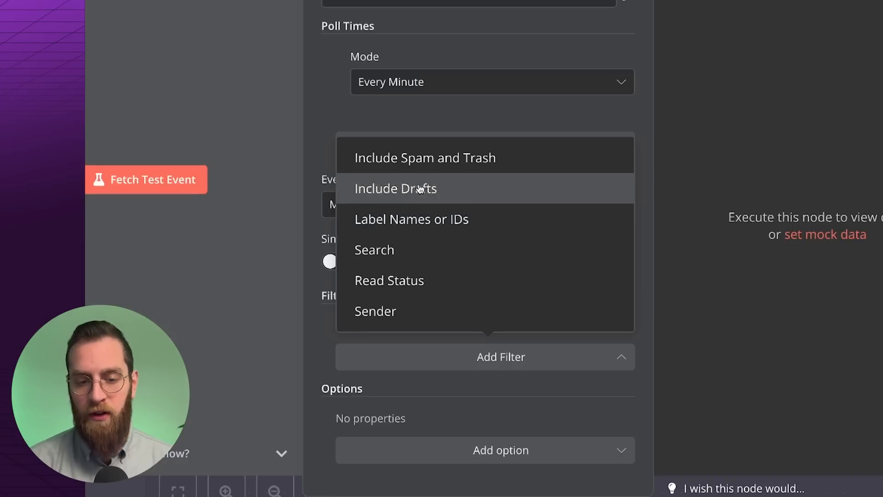
click(417, 120)
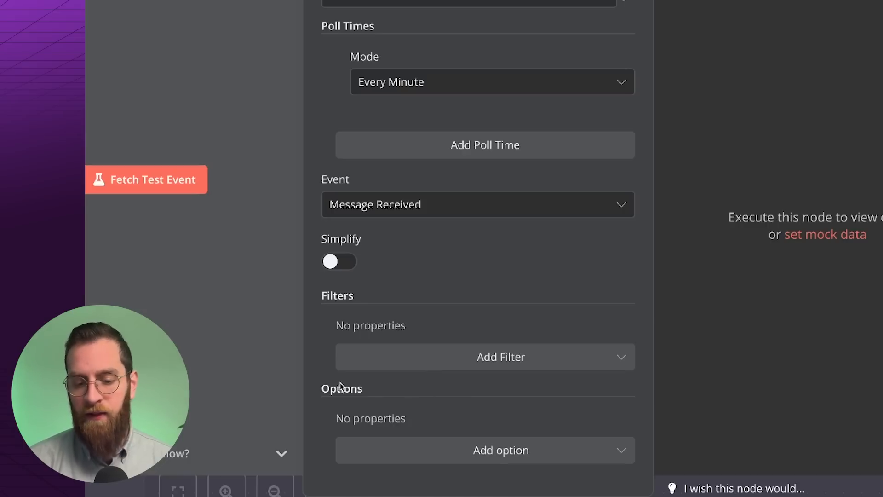
click(439, 455)
click(439, 455)
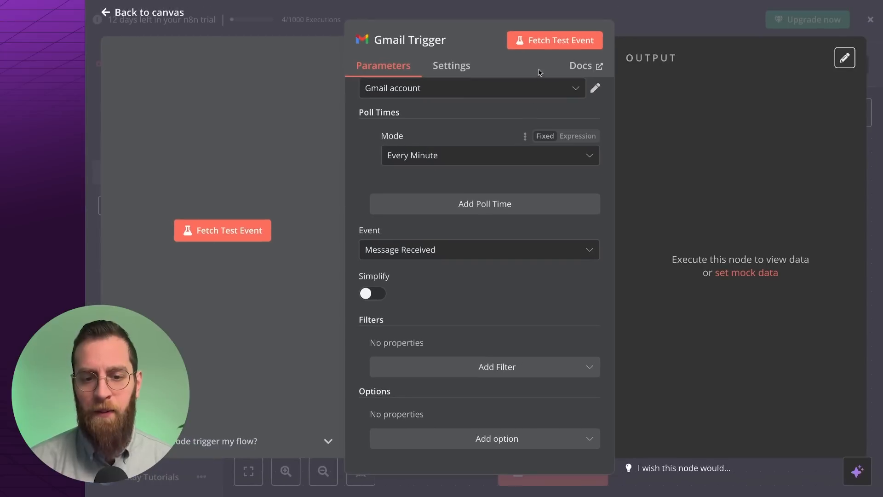
click(541, 41)
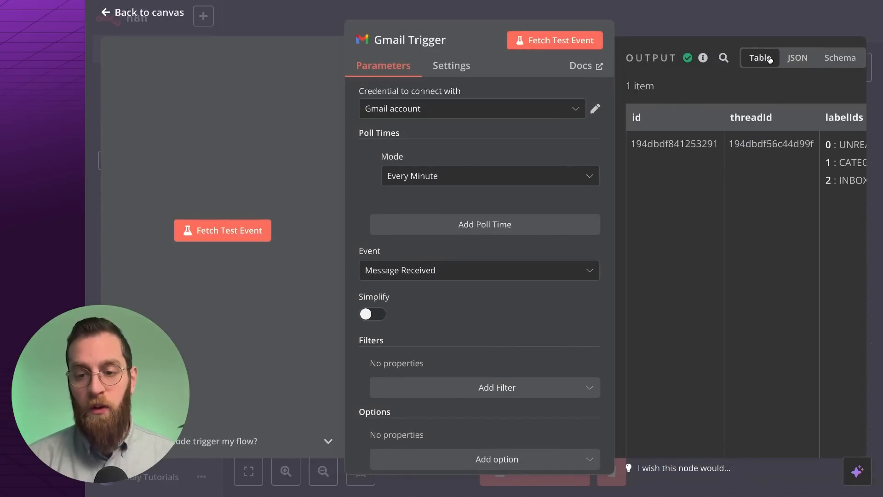
Step: Examine the fetched email's output as JSON and as a schema, including its subject, recipient and sender fields, and return to the canvas
click(799, 58)
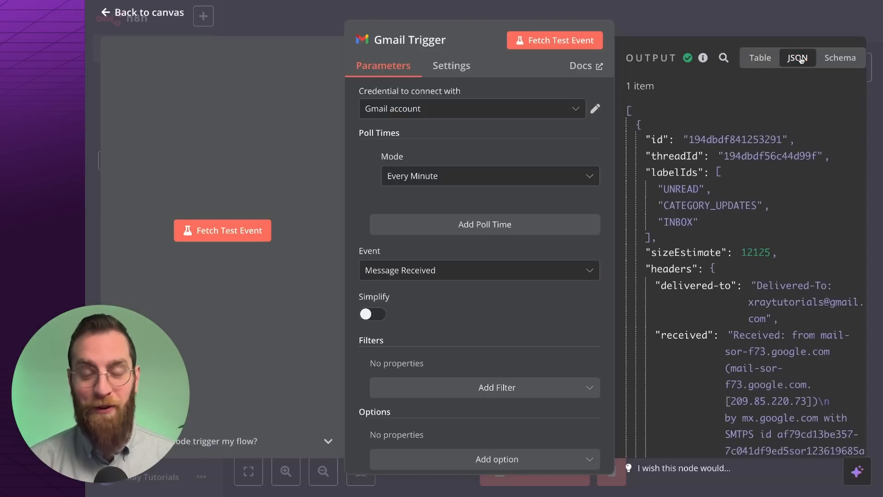
click(836, 58)
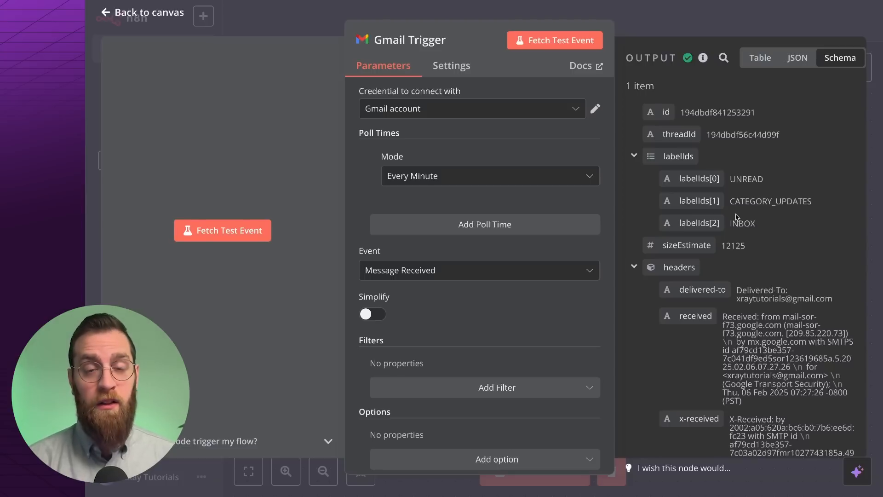
scroll(736, 218, down, 2)
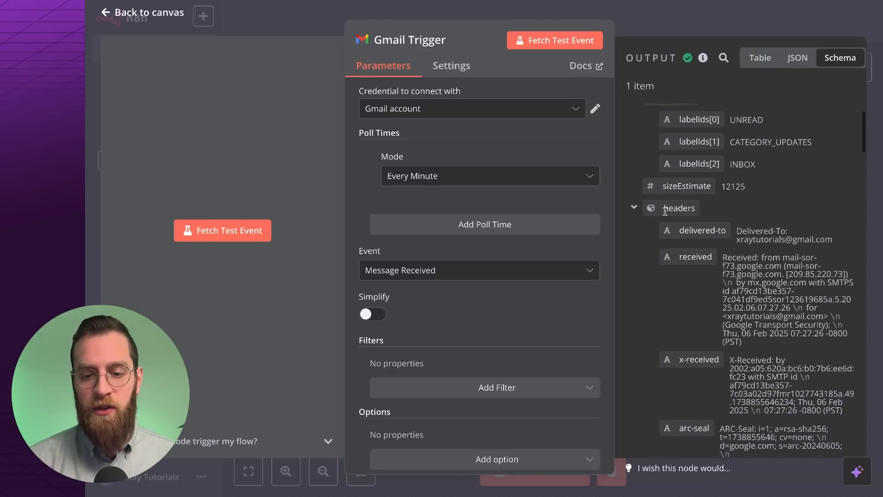
click(634, 210)
scroll(660, 260, down, 8)
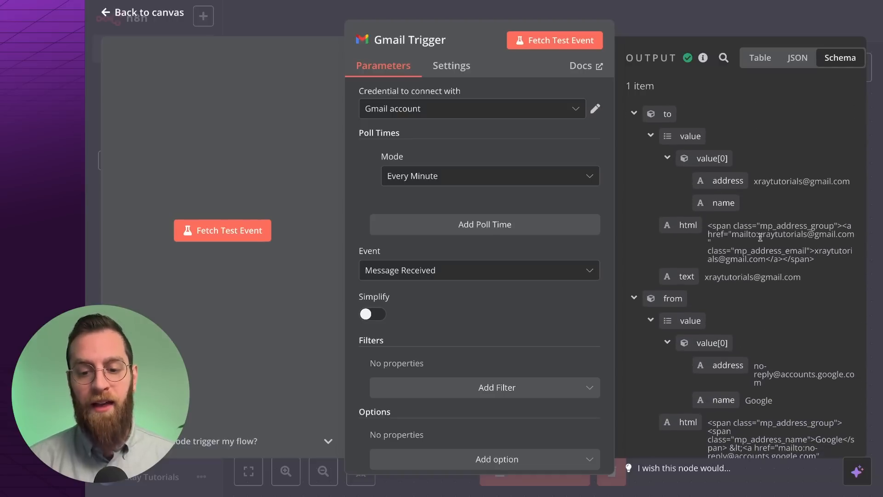
scroll(761, 237, down, 4)
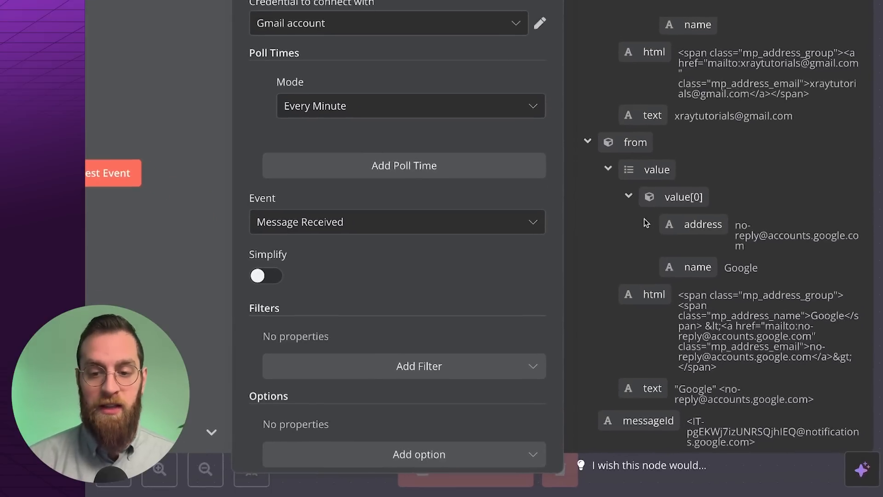
scroll(644, 220, up, 5)
scroll(644, 219, up, 1)
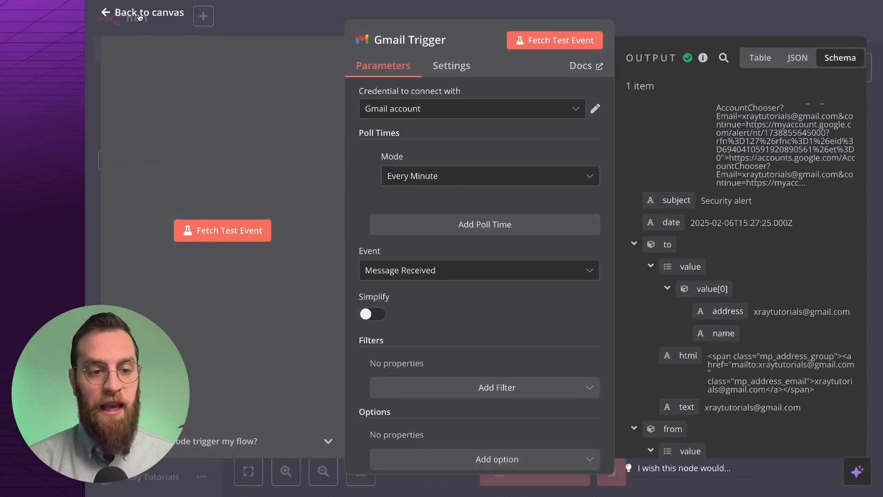
click(139, 17)
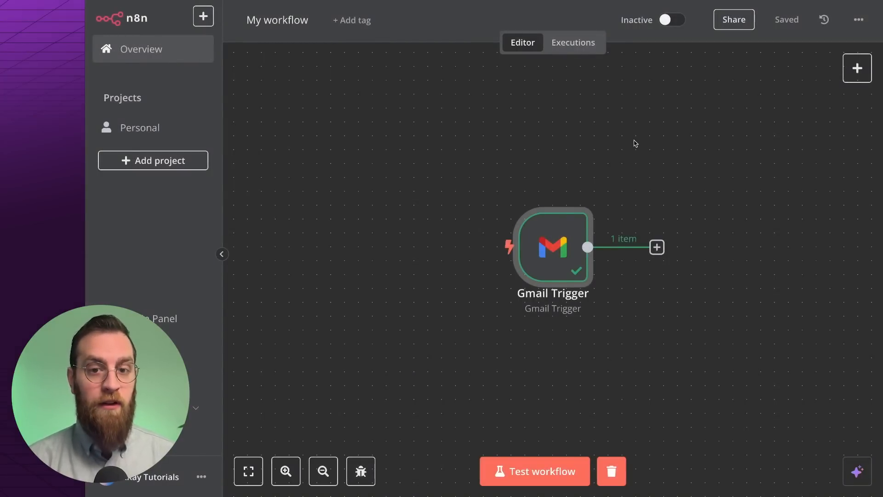
mouse_move(570, 231)
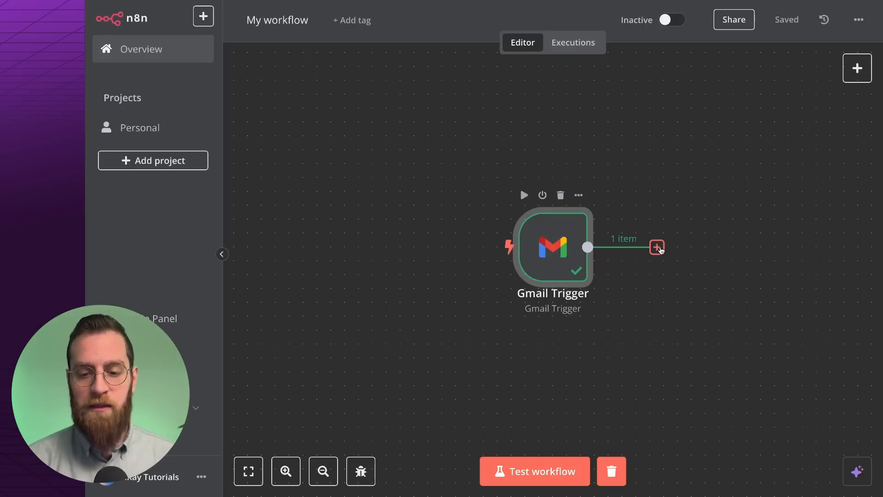
Step: Add a Slack node with the Send a message action after the Gmail Trigger
click(658, 248)
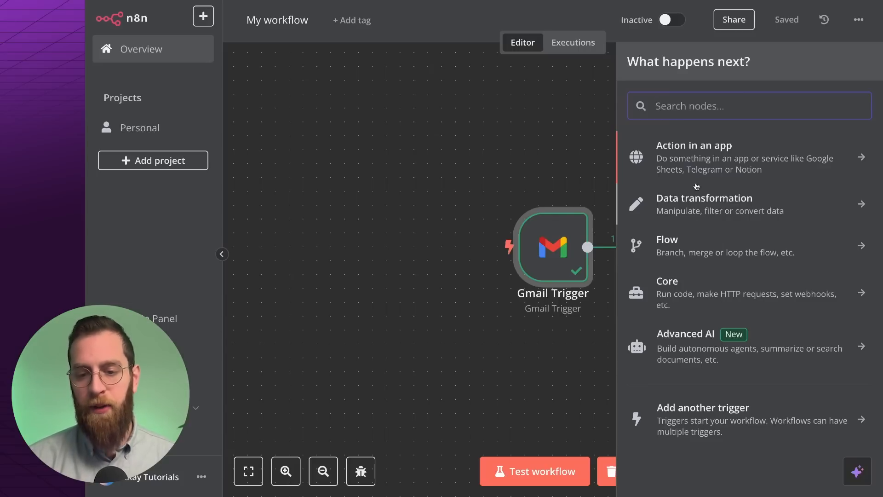
click(695, 160)
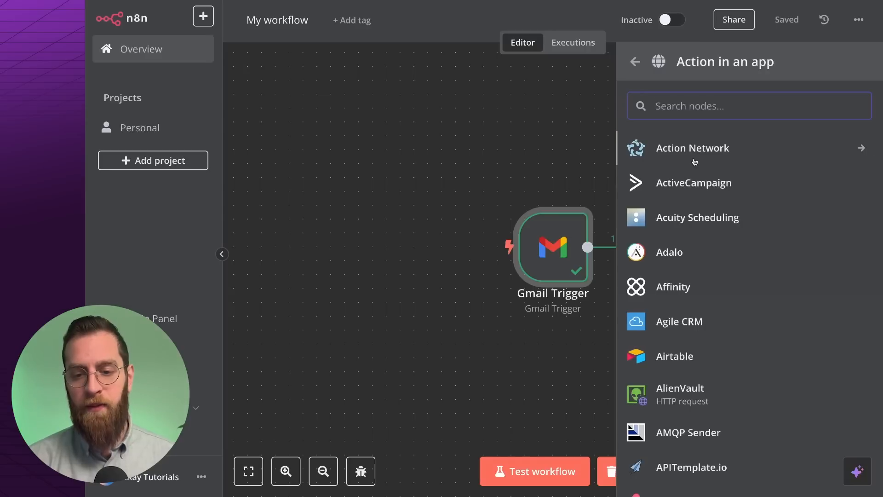
text(slack)
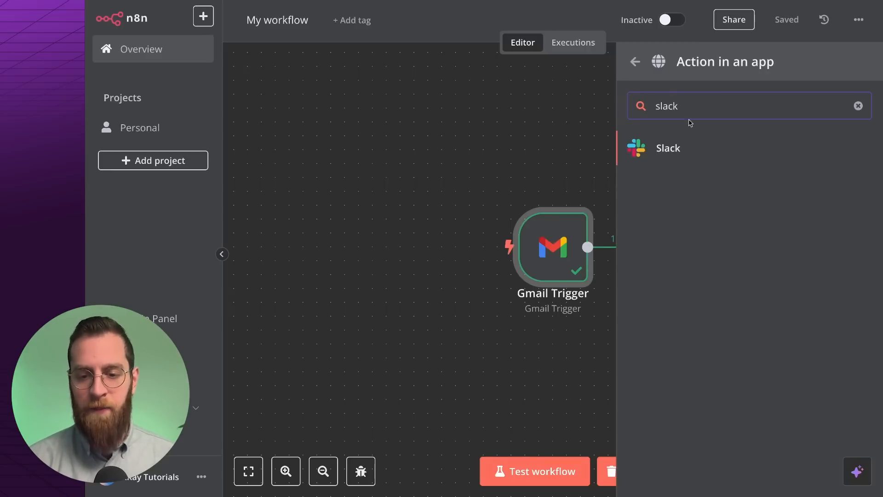
click(662, 148)
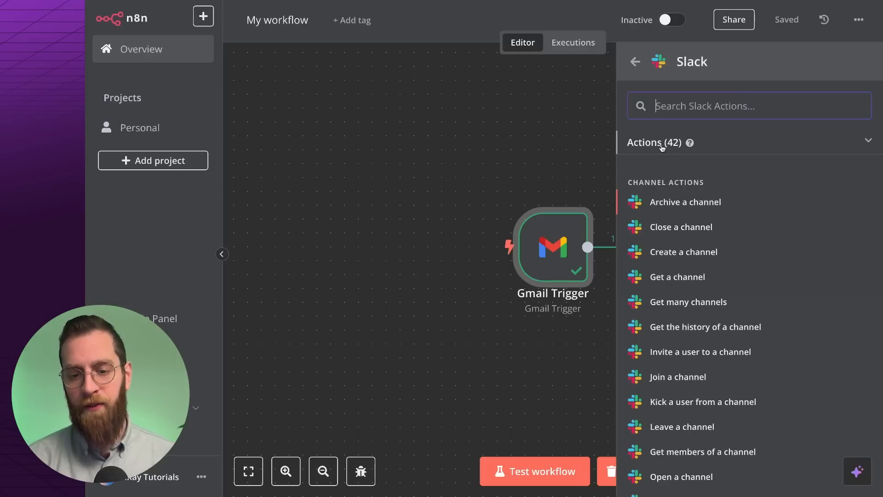
scroll(690, 254, down, 5)
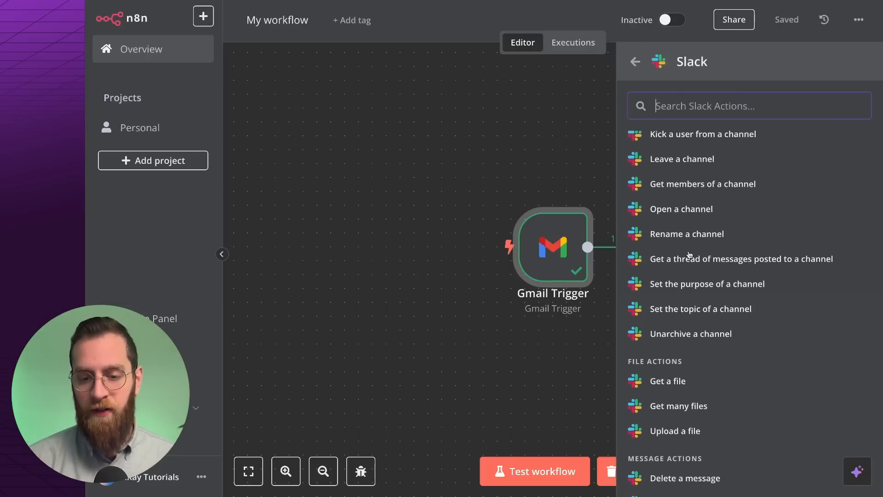
scroll(689, 254, down, 8)
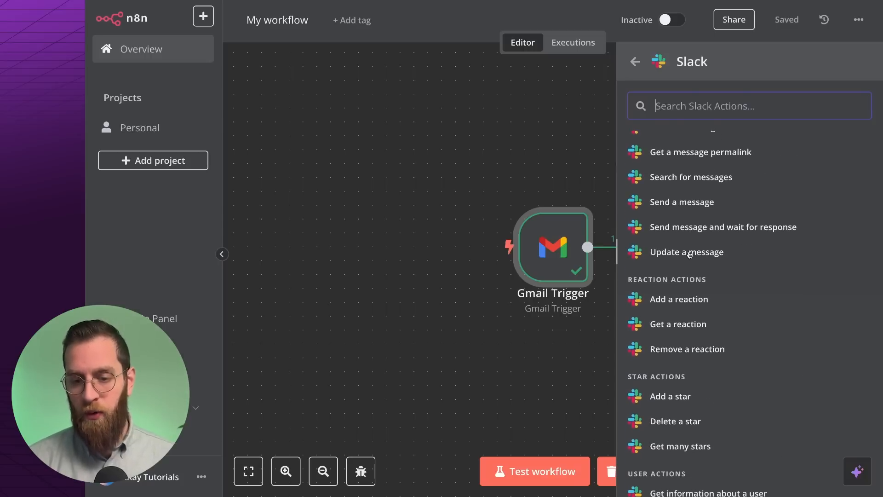
text(send)
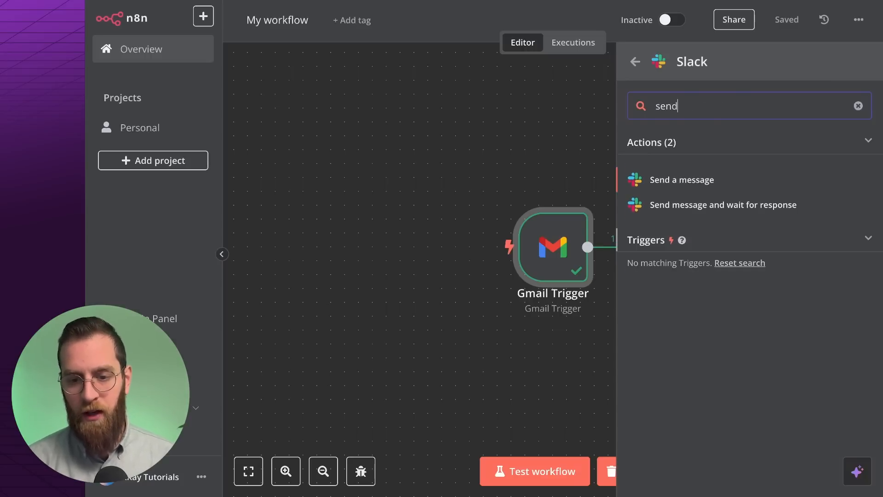
click(666, 181)
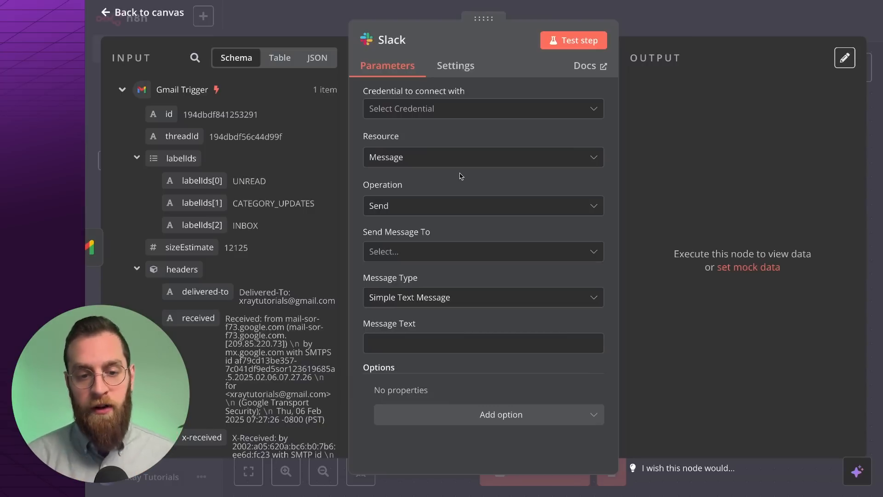
Step: Create a Slack OAuth2 credential, allowing n8n.cloud access to the XRay workspace, and use it as the Slack node's credential
click(415, 112)
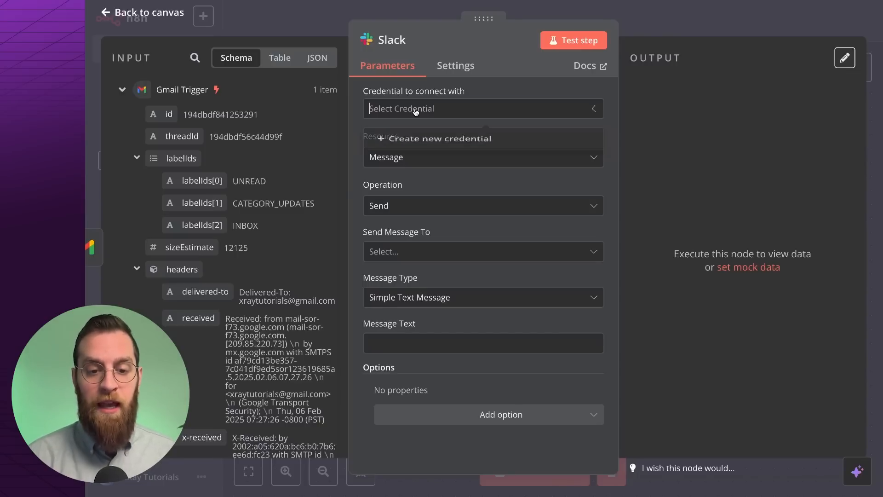
click(412, 143)
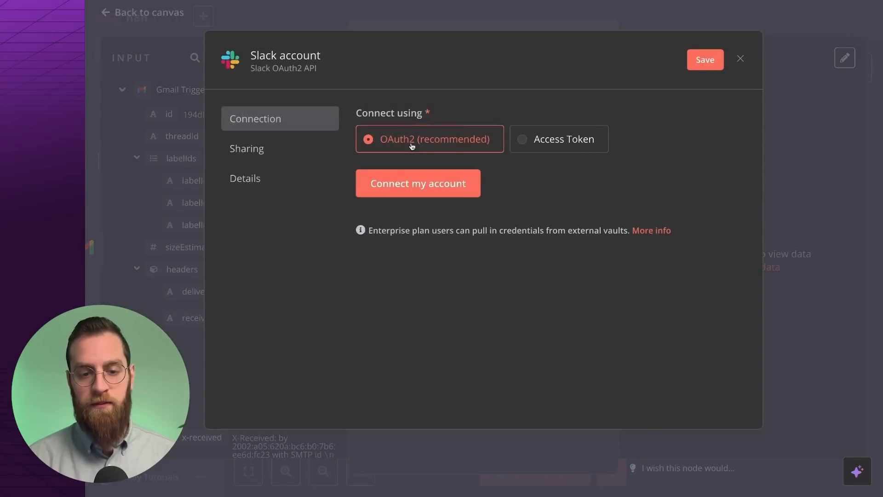
click(401, 191)
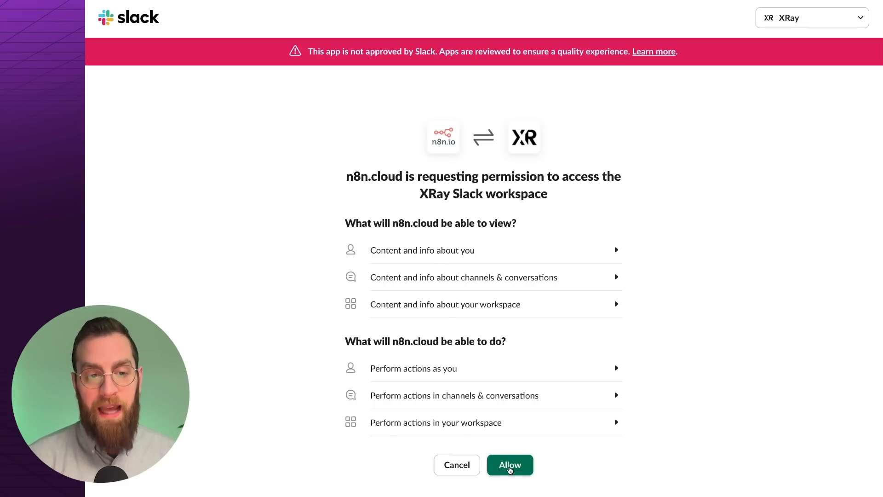
click(511, 465)
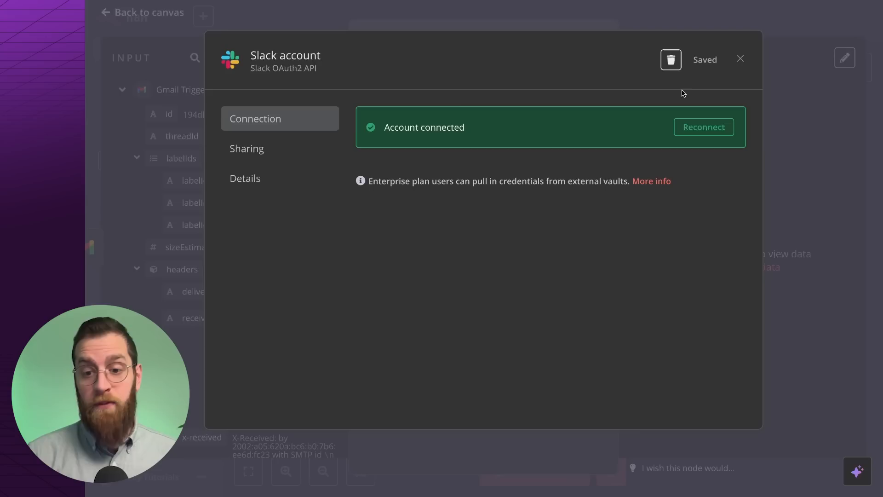
click(740, 60)
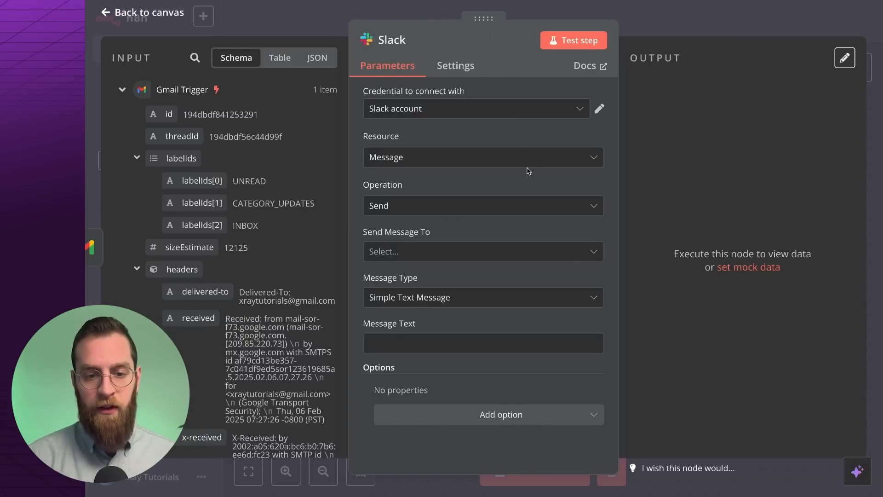
click(410, 112)
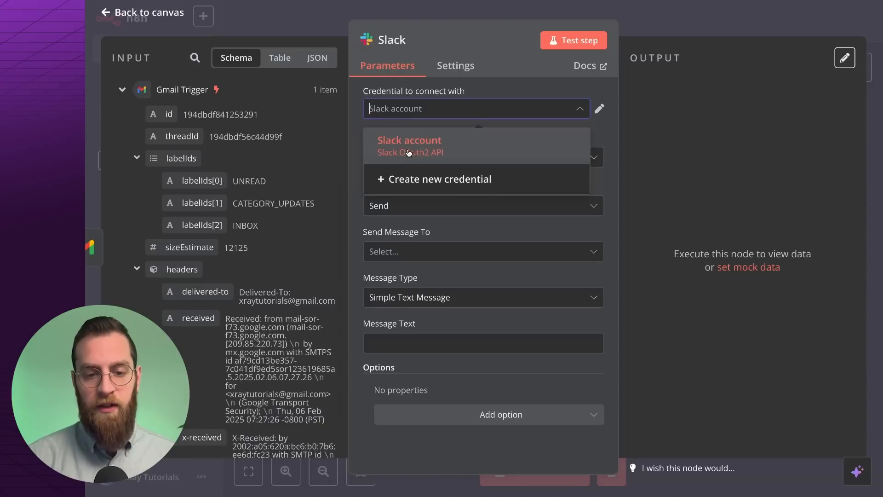
click(409, 152)
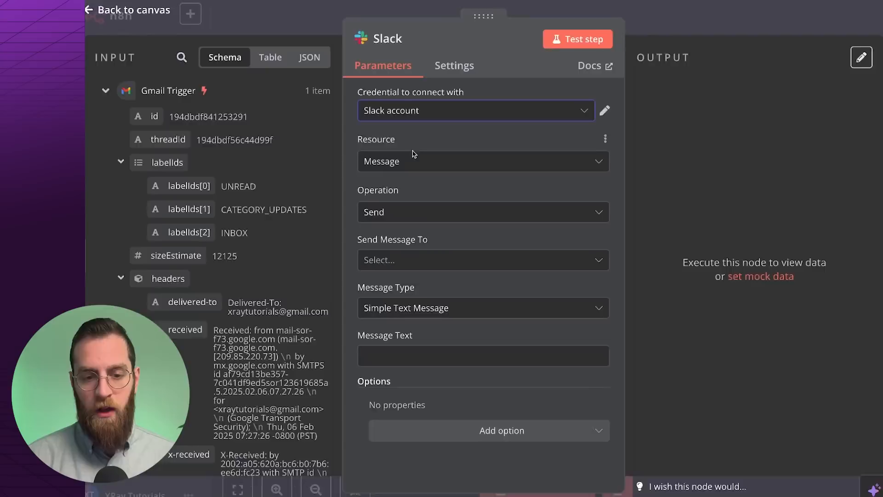
Step: Keep the Slack node's resource as Message and operation as Send, and set Send Message To to User
click(411, 162)
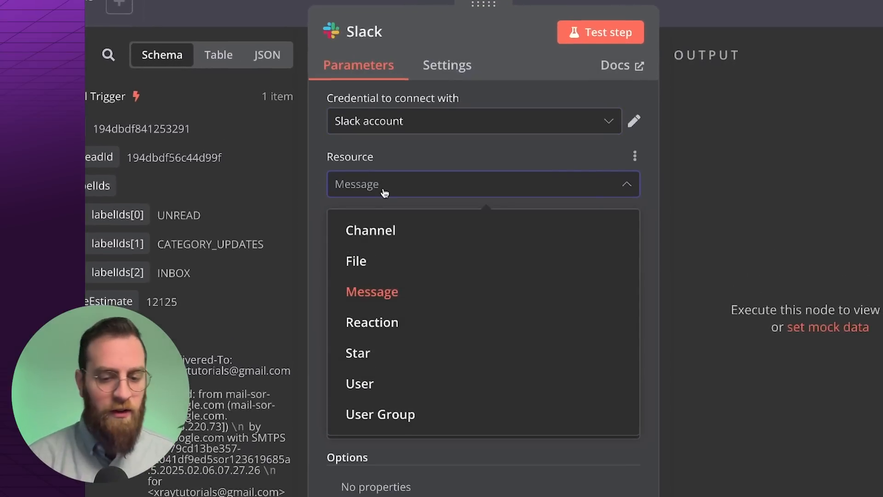
click(385, 191)
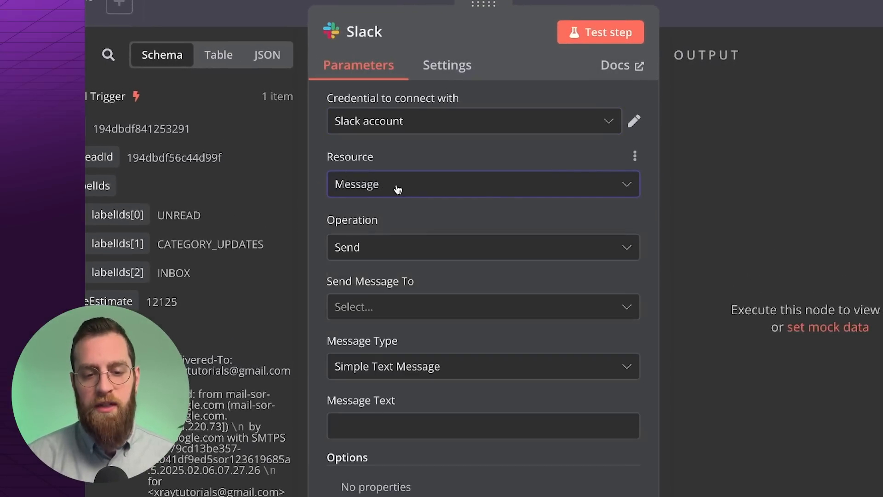
click(382, 246)
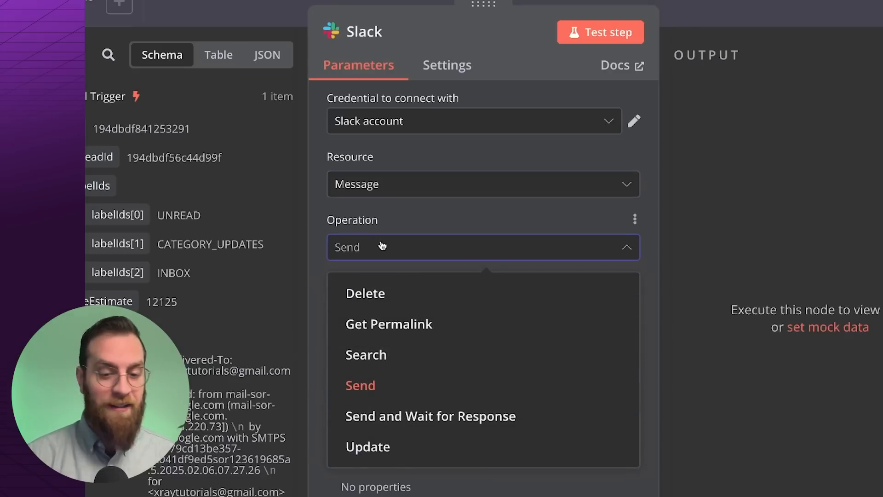
click(382, 246)
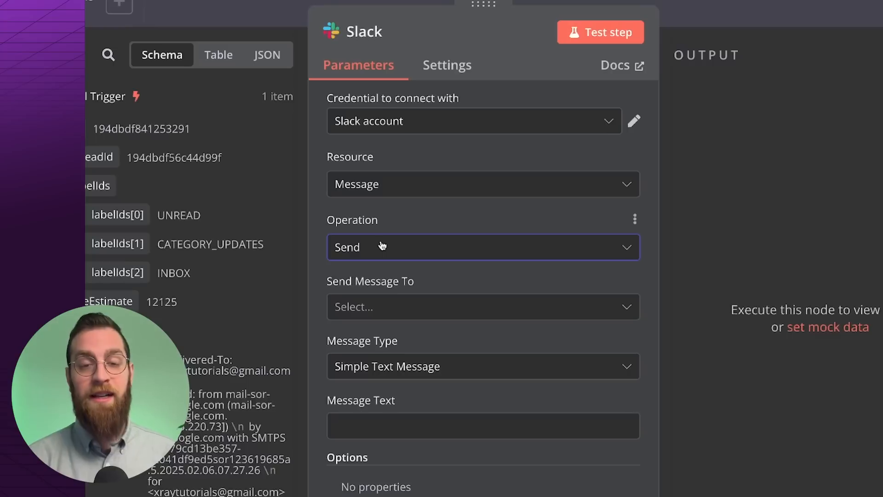
click(381, 306)
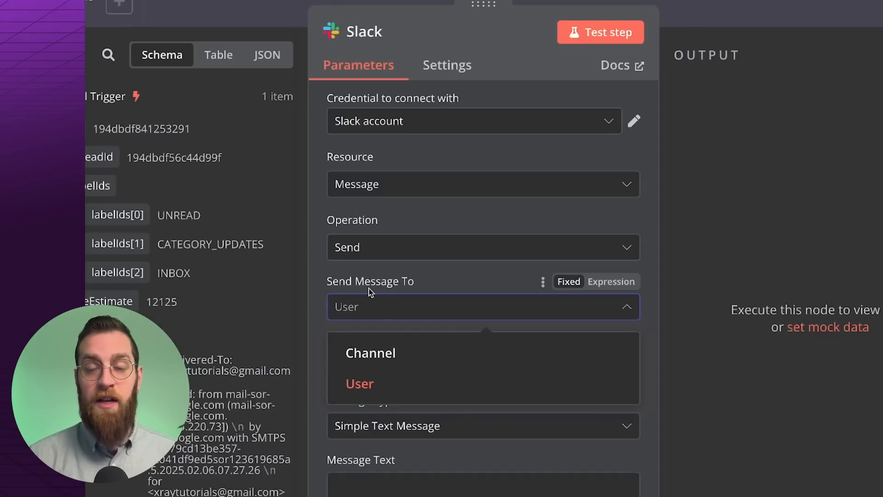
click(376, 393)
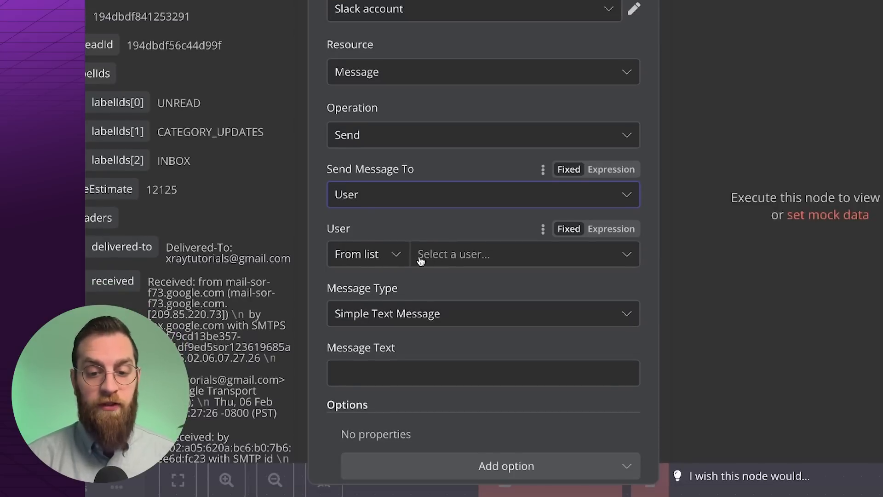
click(375, 257)
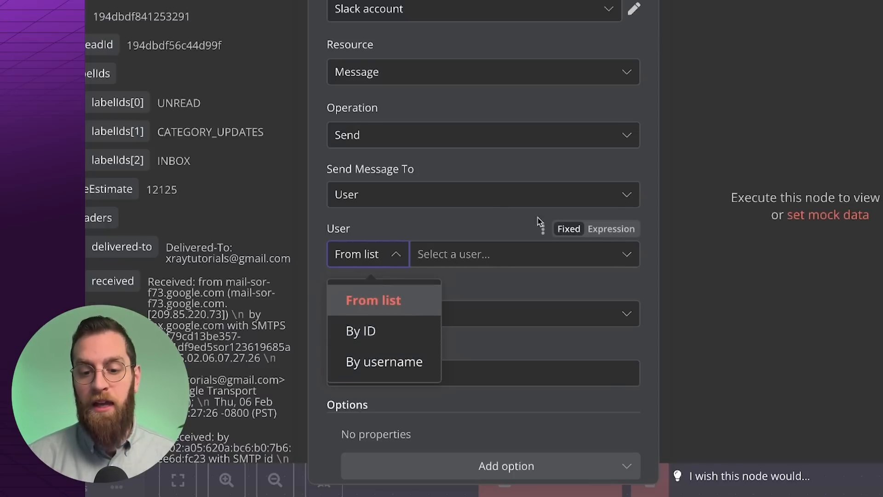
click(623, 236)
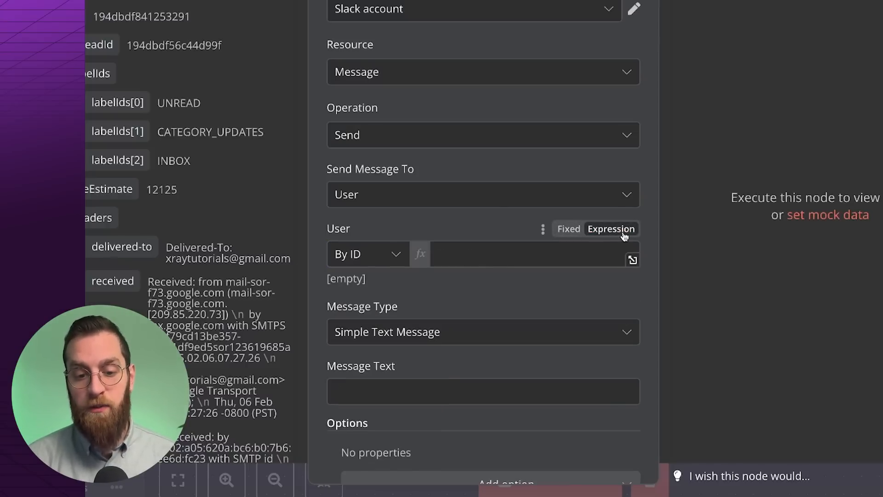
click(570, 233)
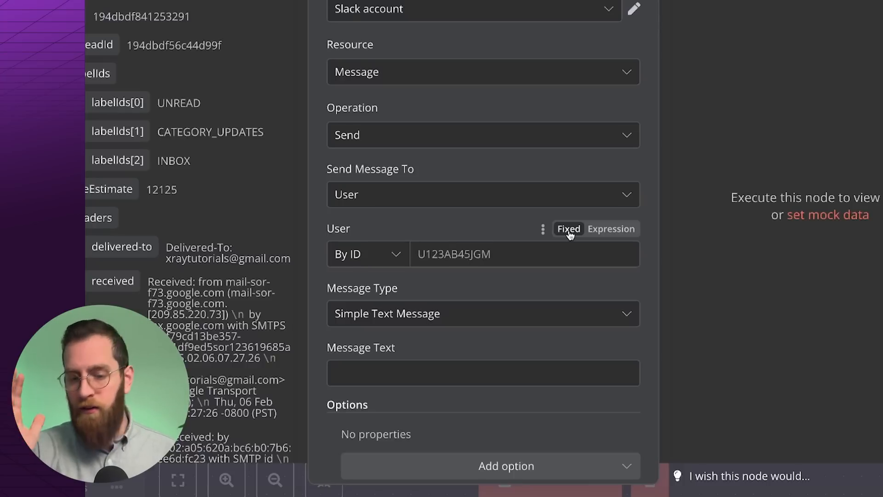
click(395, 260)
click(387, 290)
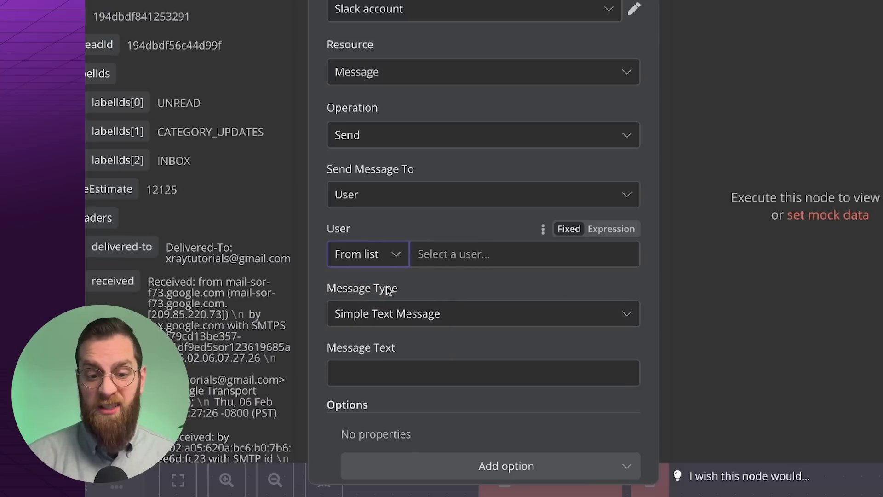
Step: Search the Slack user list for the recipient's first name and select that user to receive the message
click(469, 259)
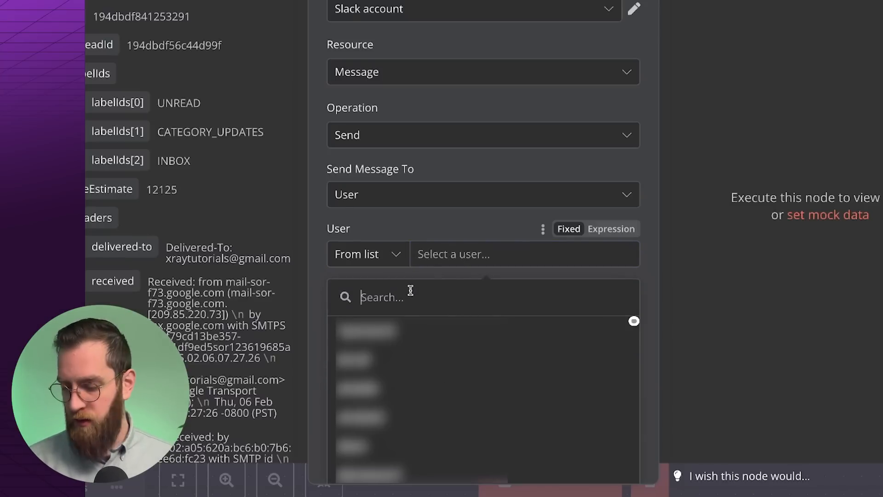
text(tom)
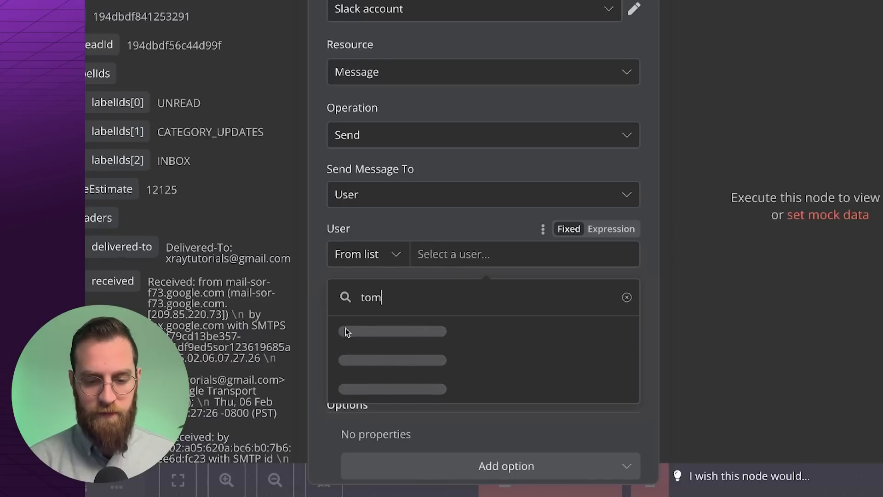
click(357, 360)
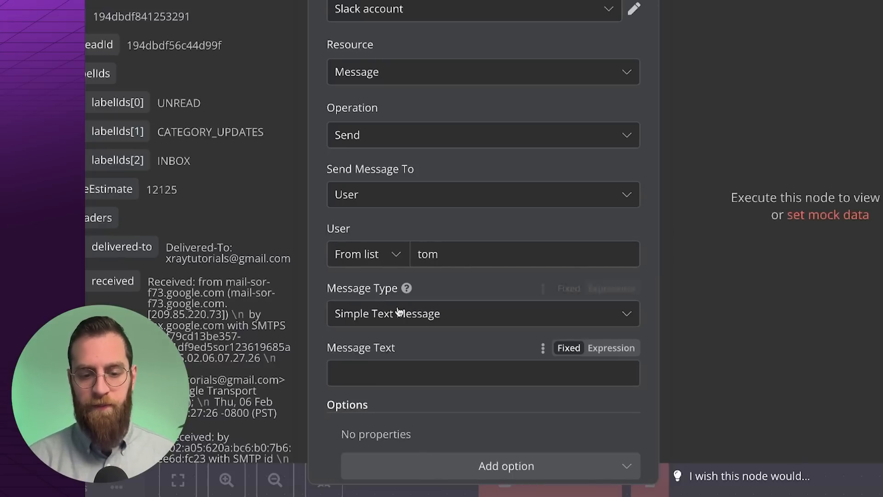
Step: Write "New Email! Subject:" as the Slack message text
scroll(433, 286, down, 2)
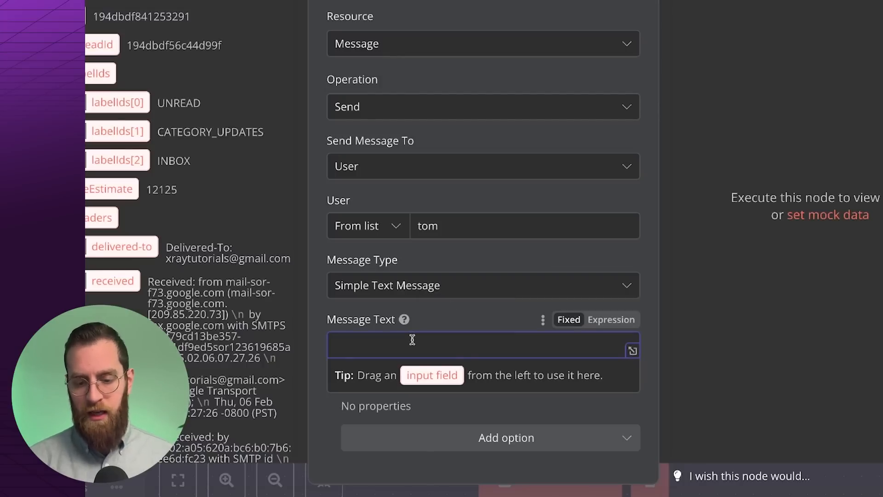
text(New Email!)
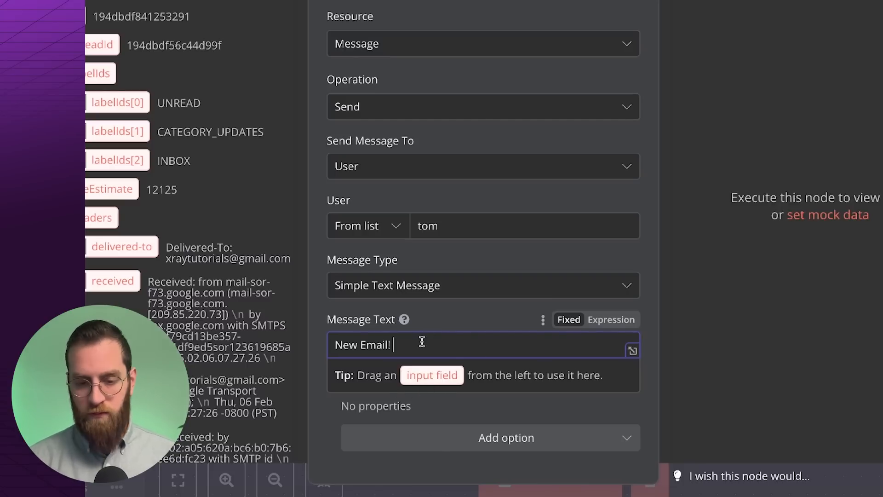
text(Subject:)
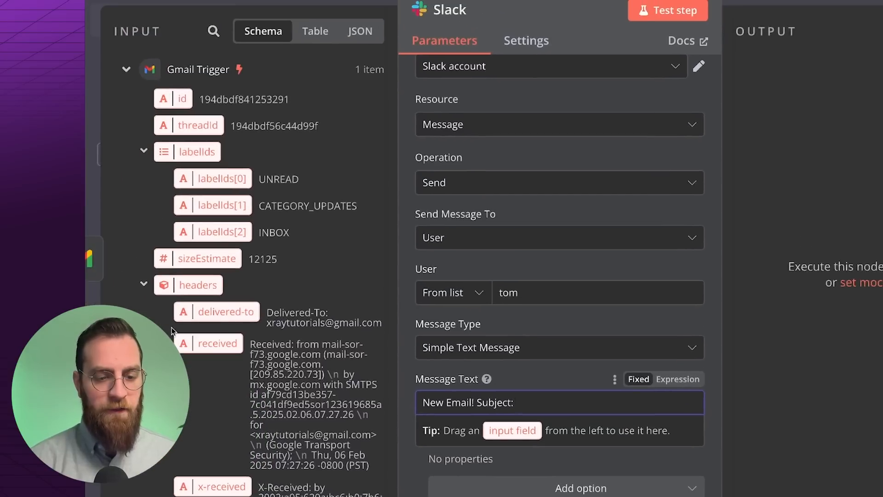
Step: Map the Gmail Trigger's subject field to the end of the message text as the expression {{ $json.subject }}
click(144, 285)
click(144, 153)
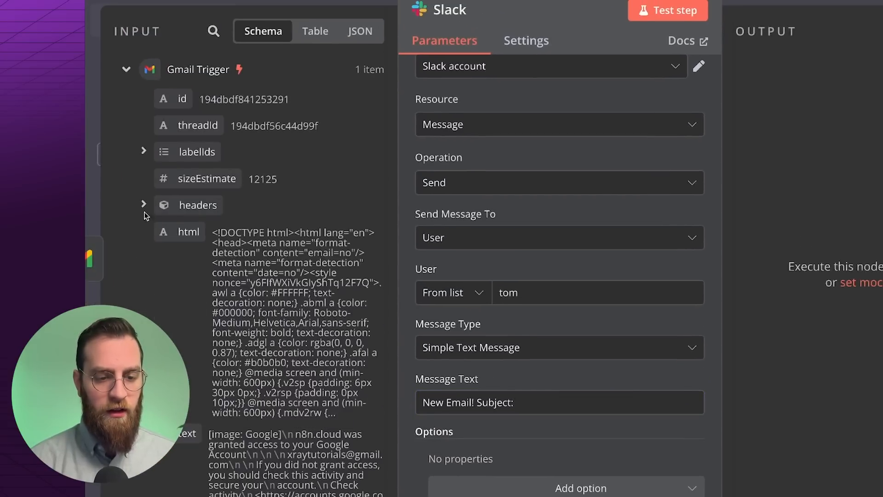
scroll(163, 297, down, 3)
scroll(163, 296, down, 10)
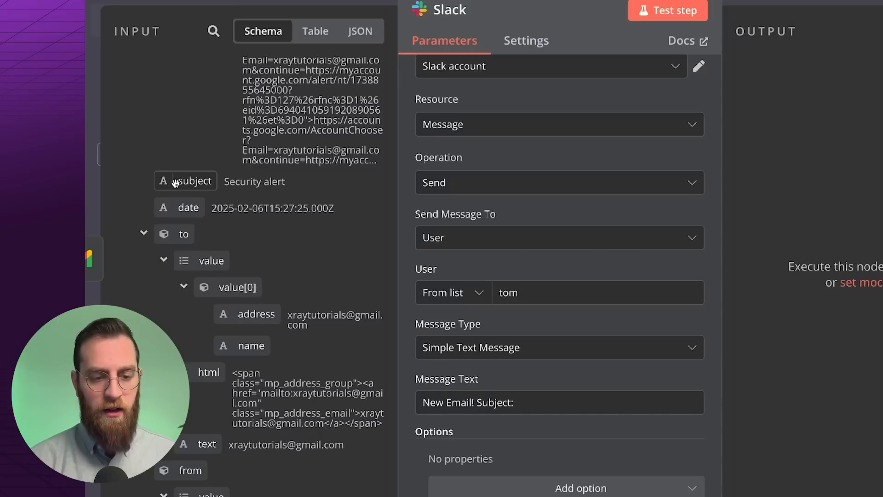
drag(176, 180, 529, 404)
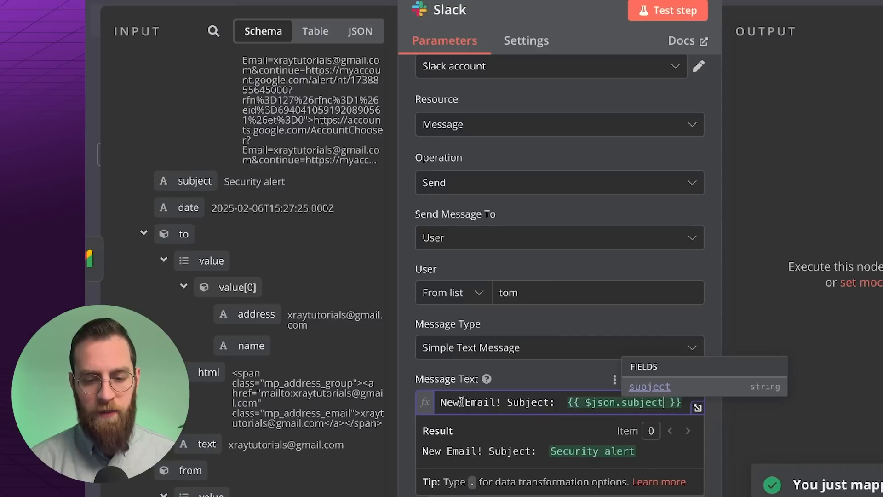
click(572, 383)
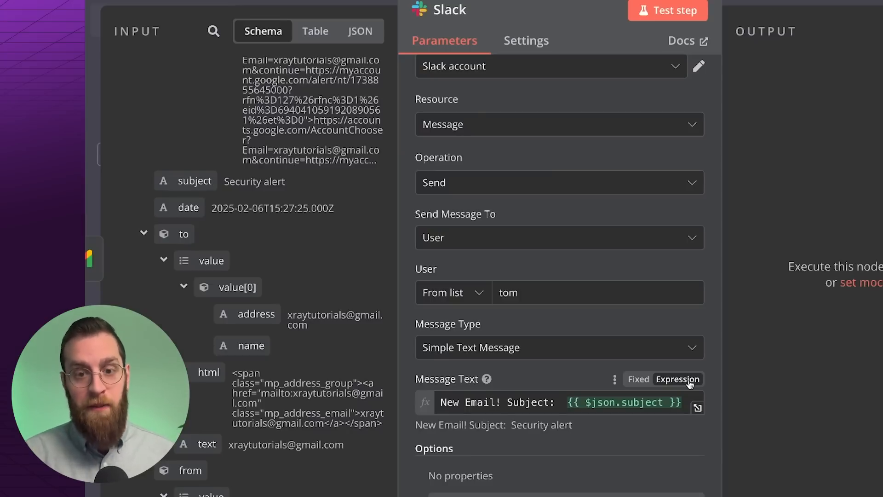
Step: Add a "Sender:" line to the message text, mapped to the from address field as {{ $json.from.value[0].address }}
click(683, 403)
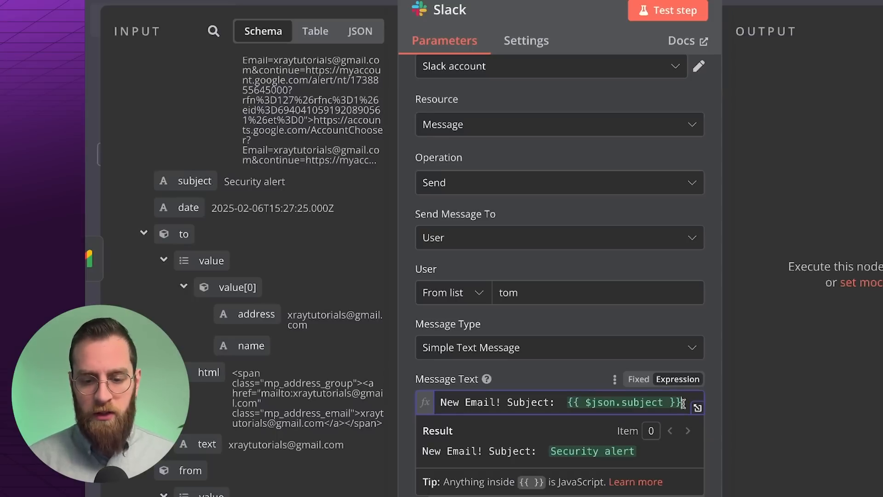
key(Return)
key(Return)
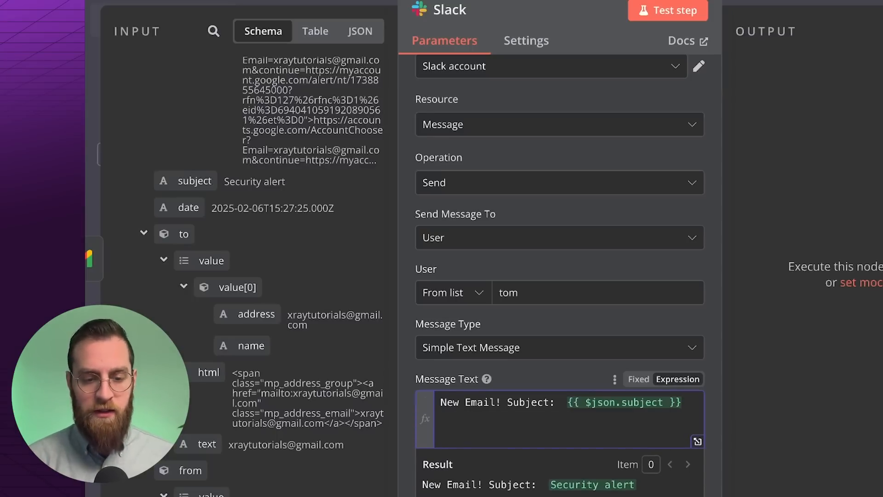
text(Sender:)
scroll(222, 336, down, 5)
scroll(222, 336, up, 5)
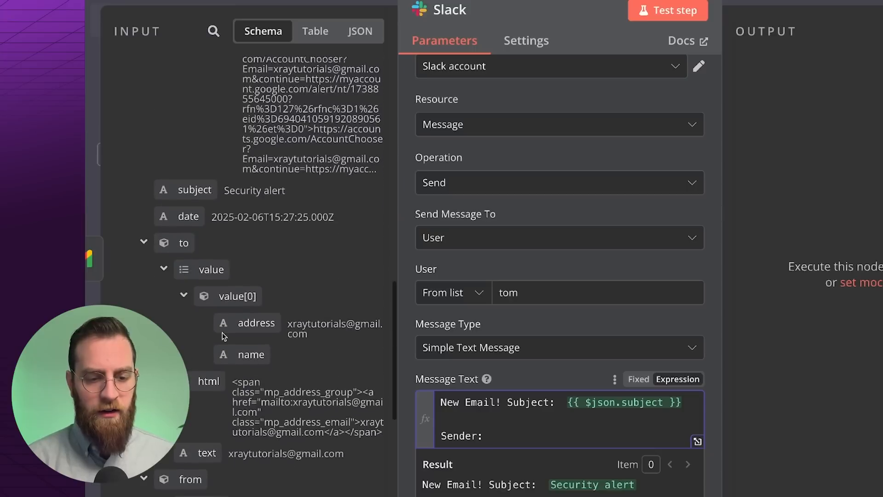
scroll(222, 336, down, 1)
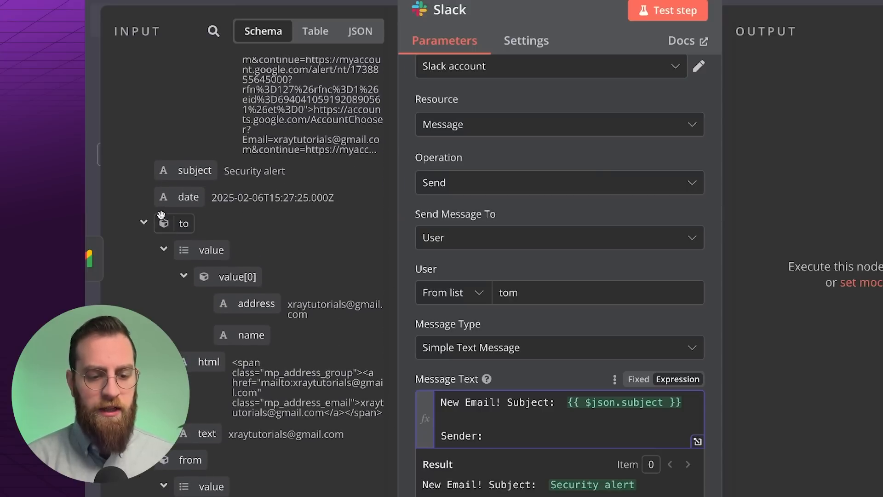
scroll(179, 336, down, 3)
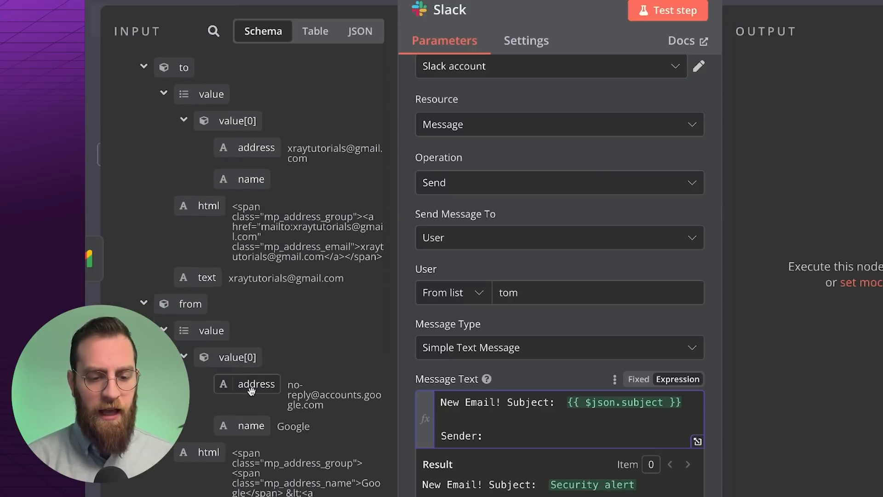
drag(252, 391, 513, 442)
drag(528, 371, 527, 370)
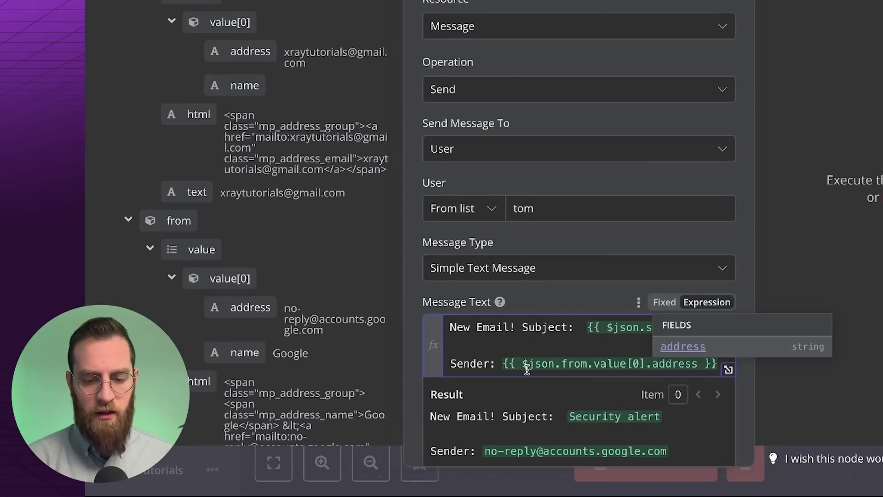
Step: Add a "Timestamp:" line below the sender, mapped to the email's date field as {{ $json.date }}
key(Return)
key(Return)
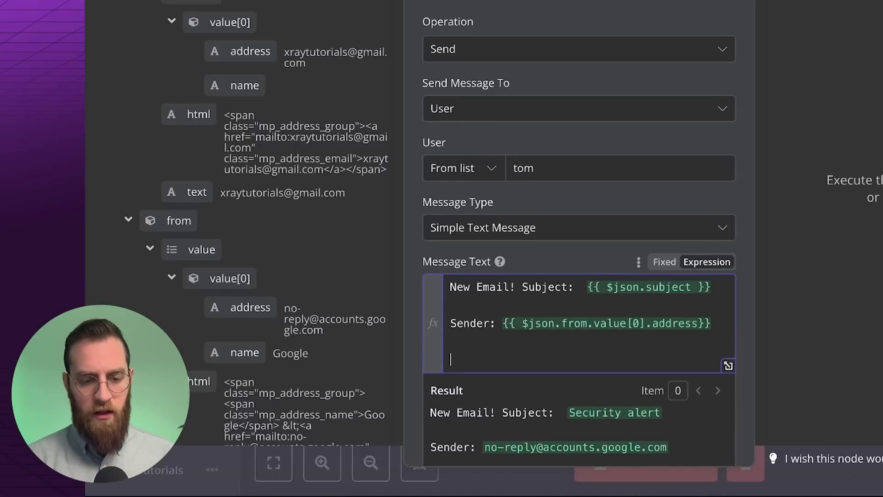
text(Timesta)
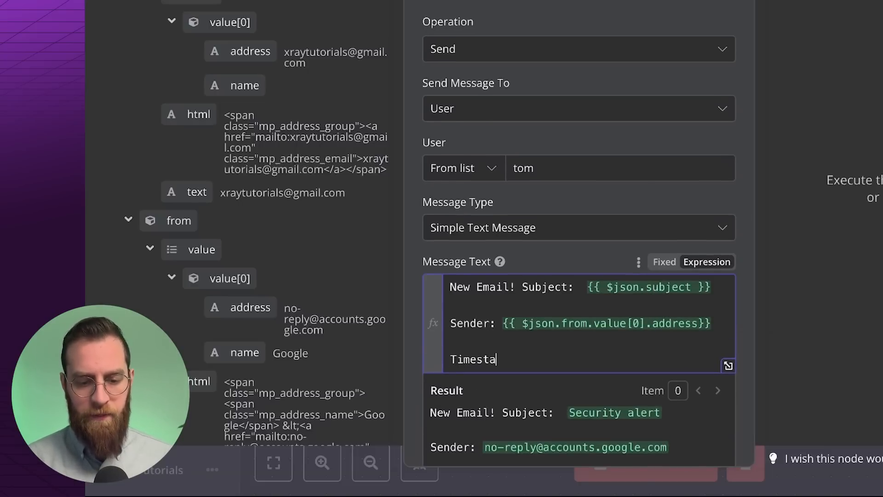
text(mp:)
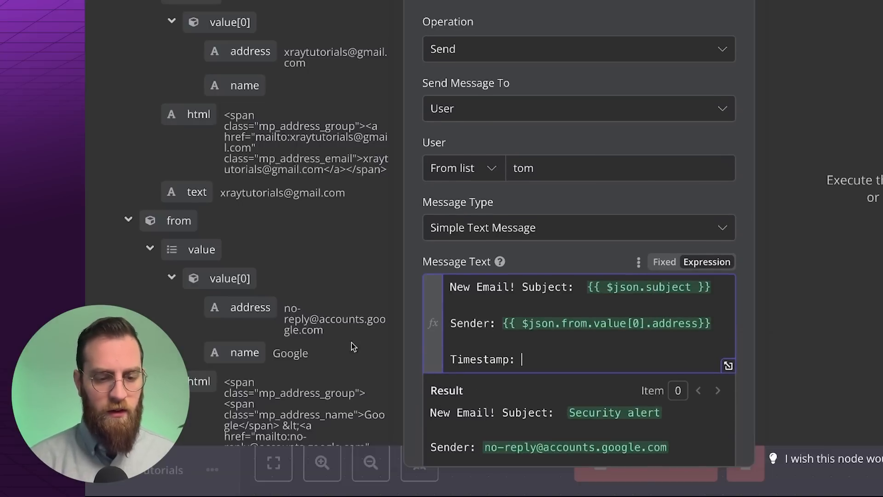
scroll(313, 286, down, 3)
scroll(313, 286, up, 5)
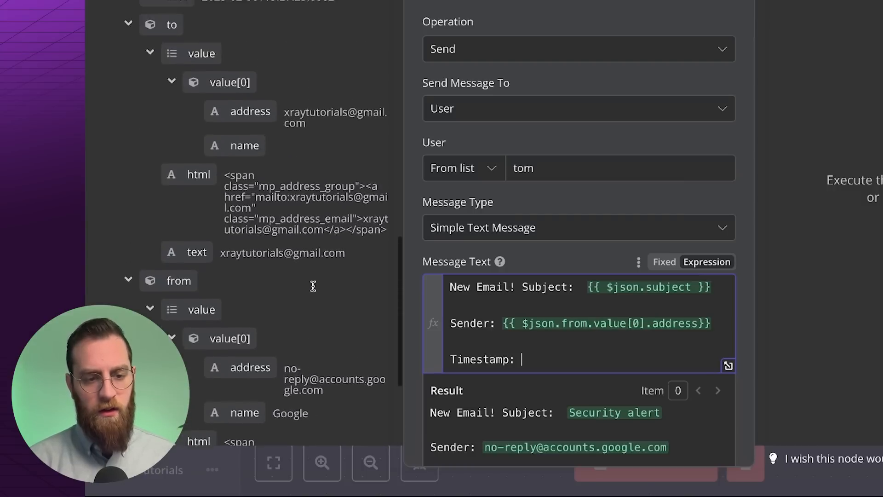
scroll(312, 287, up, 5)
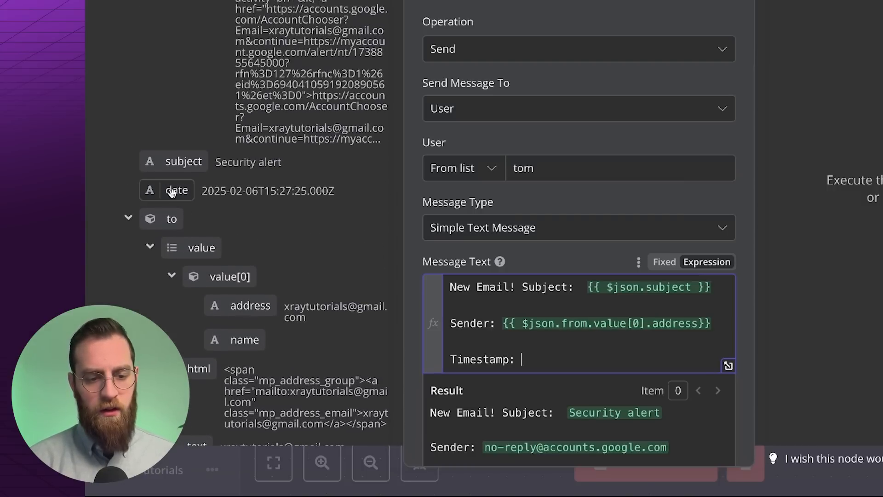
drag(171, 193, 584, 357)
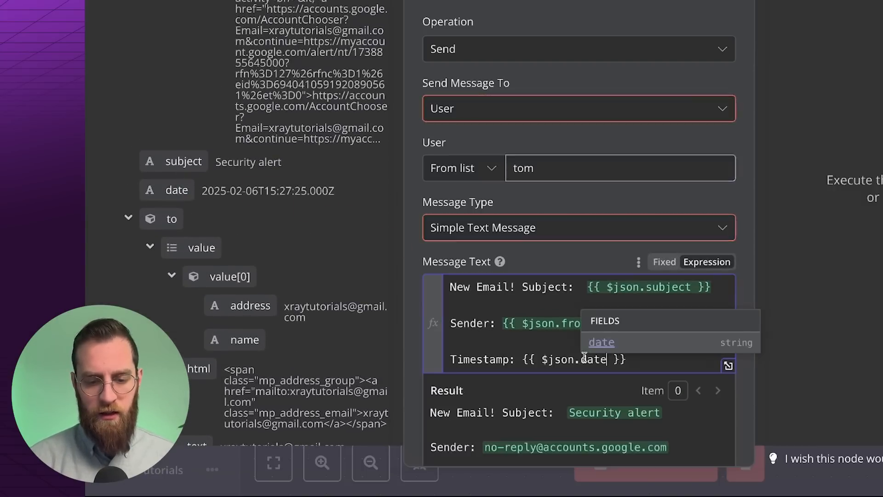
click(644, 358)
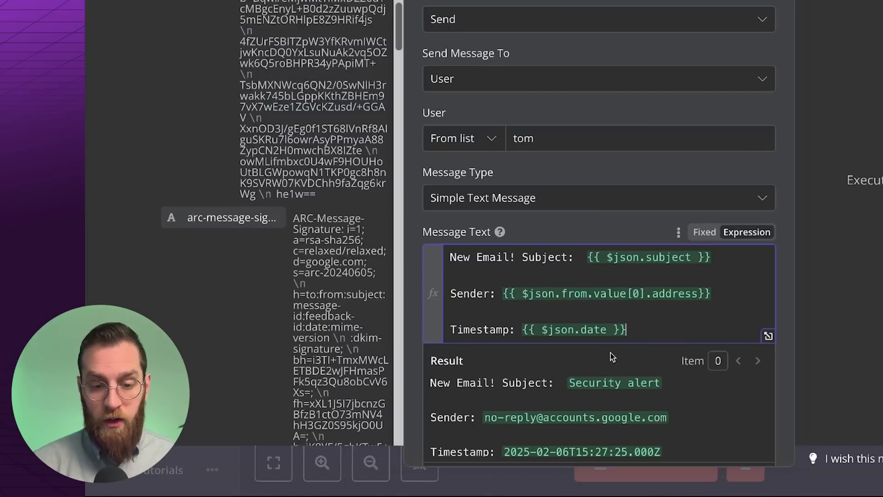
Step: Put "Subject:" on its own line below "New Email!" and remove the blank lines between the subject, sender and timestamp
click(522, 257)
key(Return)
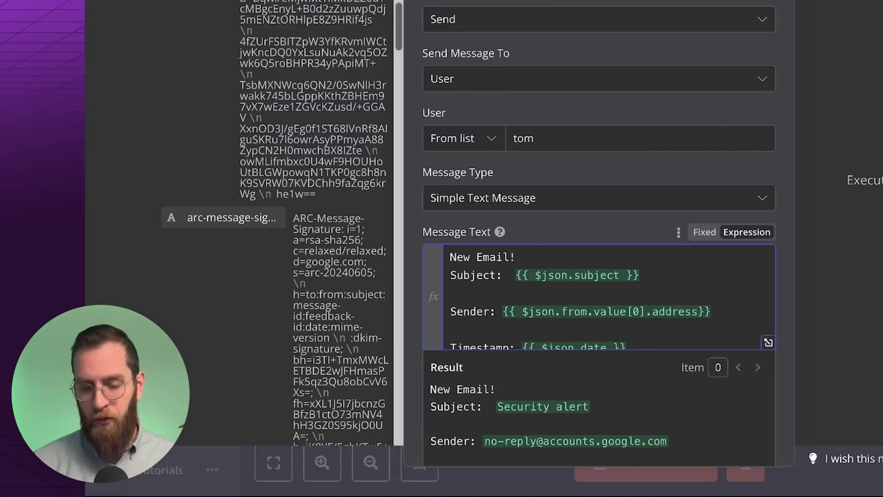
key(BackSpace)
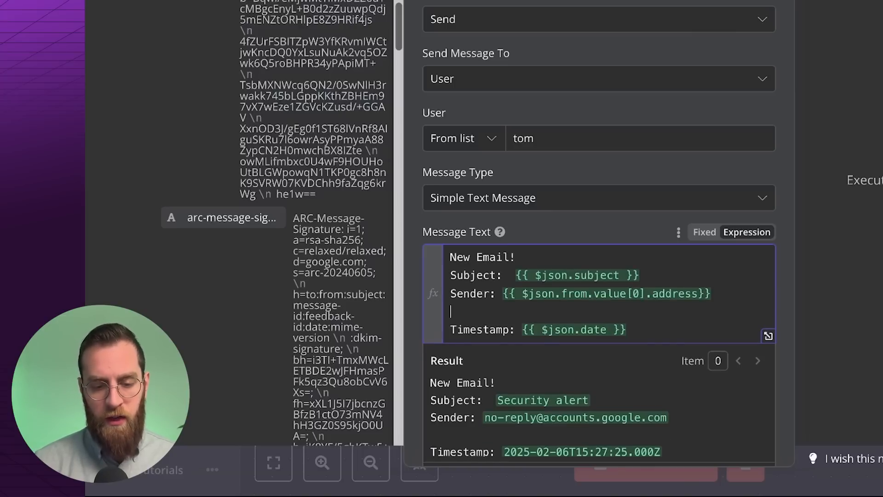
key(BackSpace)
Step: Add the text "View email here." at the end of the message, separated from the timestamp by a blank line
key(Return)
key(Return)
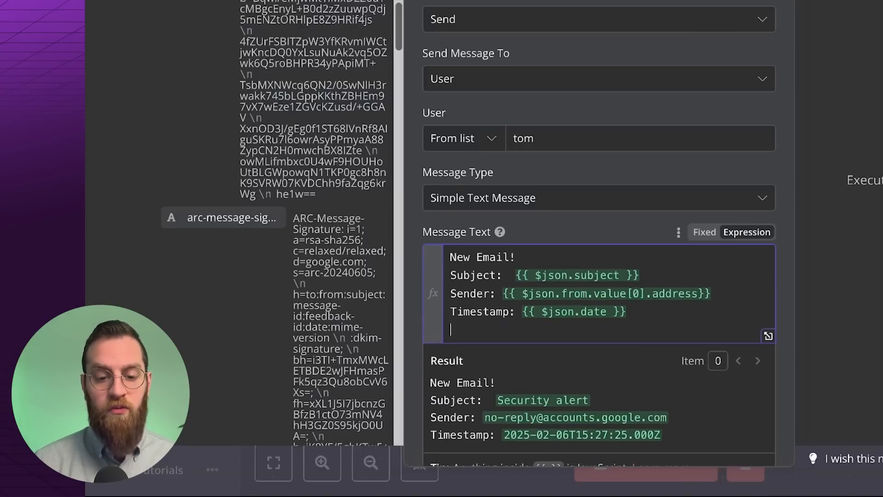
text(V)
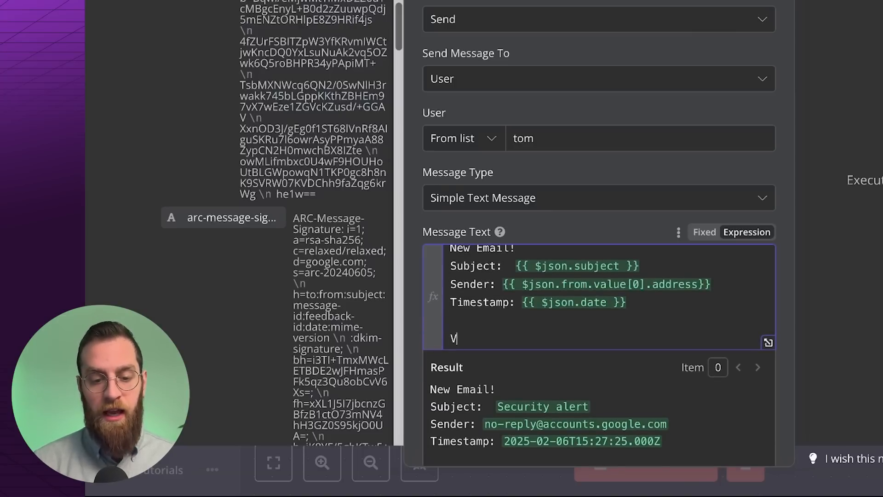
text(iew email here.)
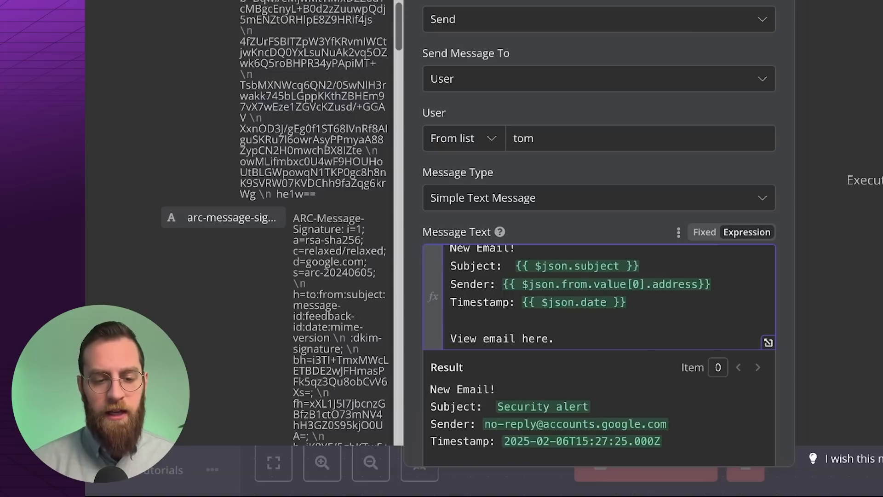
Step: Collapse the headers group and examine the Gmail input fields for a link or ID that points to the email
scroll(163, 162, up, 8)
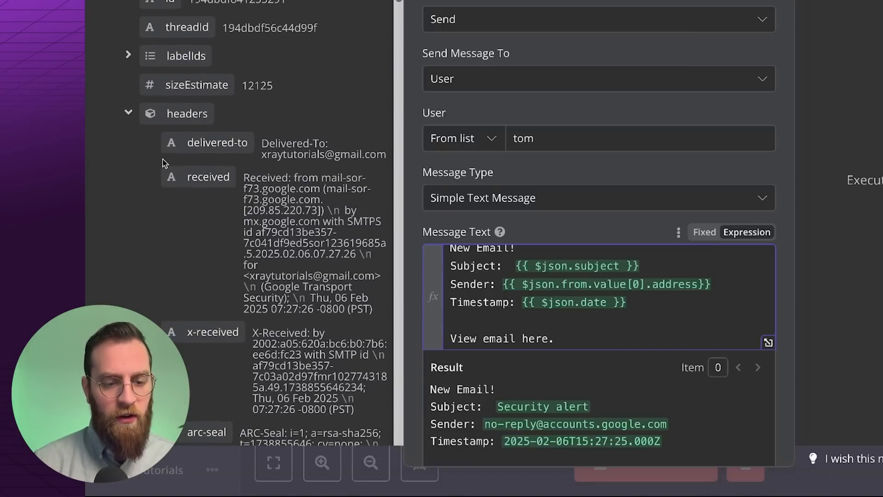
click(128, 112)
scroll(161, 186, down, 8)
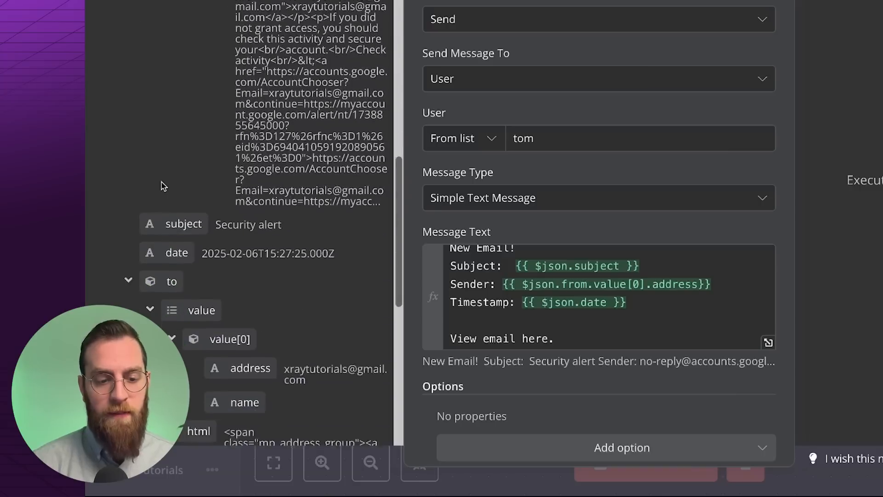
scroll(164, 186, up, 8)
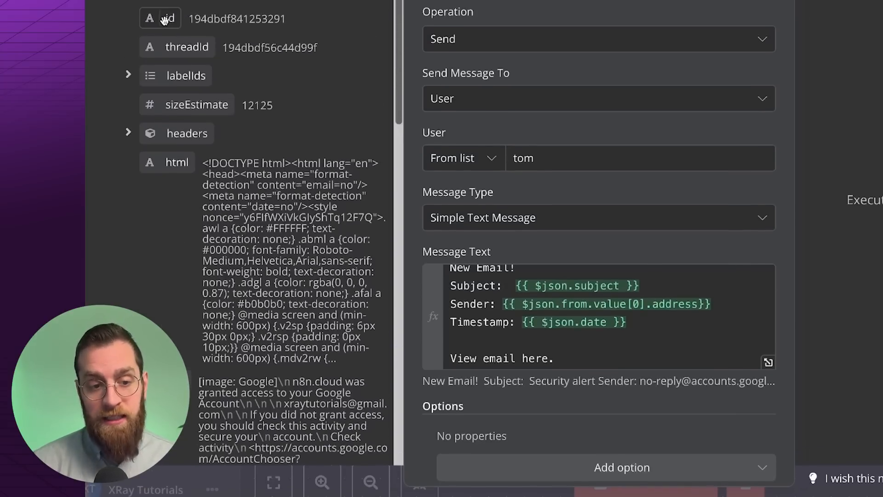
scroll(233, 255, down, 15)
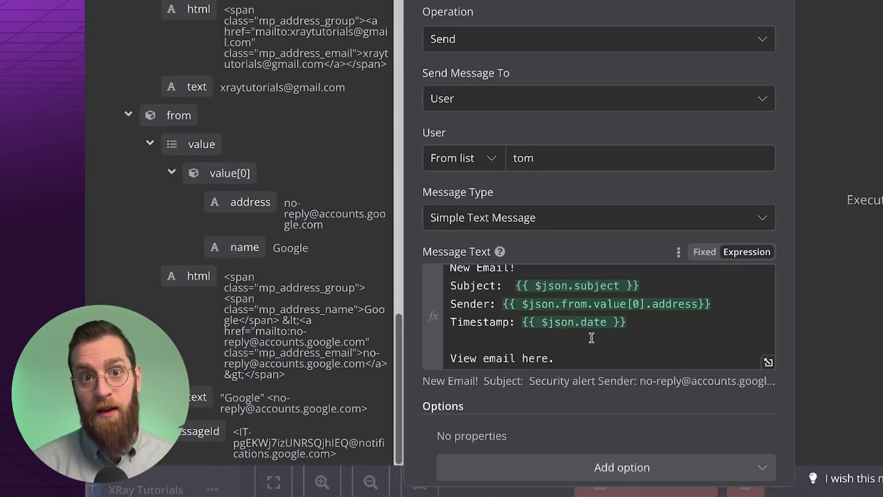
click(591, 360)
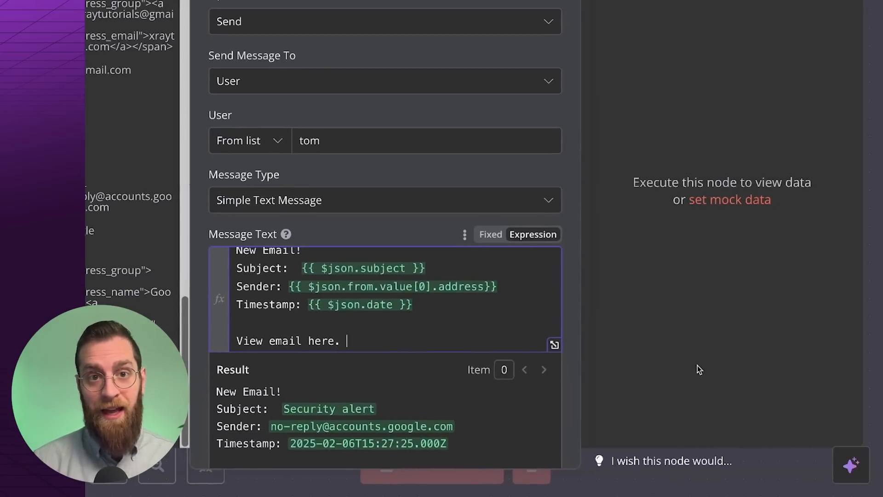
Step: Ask the AI assistant: "I want to create a link to an email inside my gmail inbox. Help me construct the URL based on the email's ID"
click(845, 466)
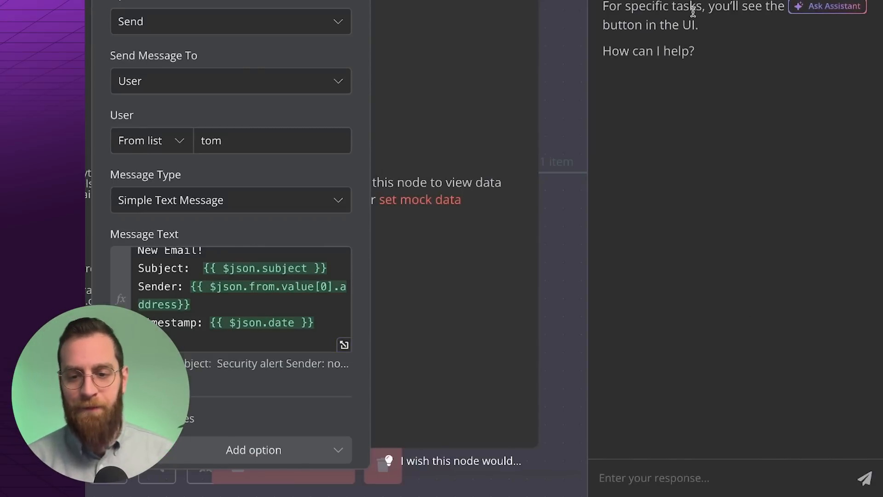
text(I want )
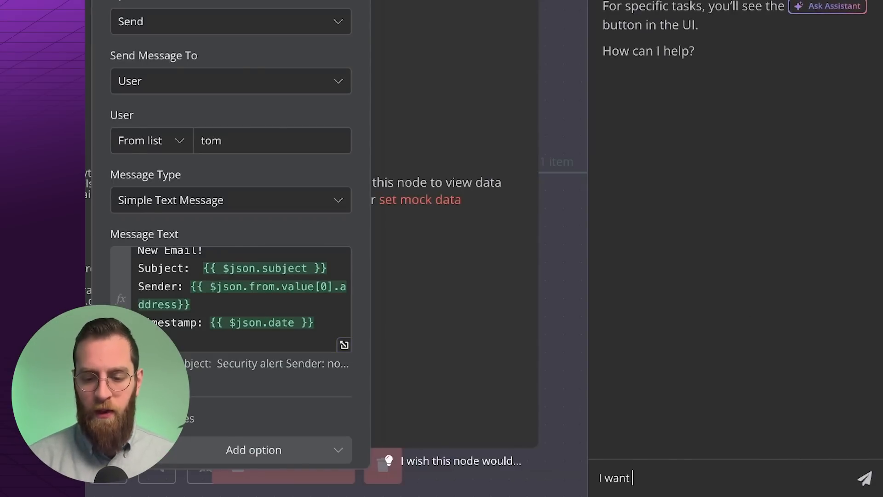
text(to create a link to )
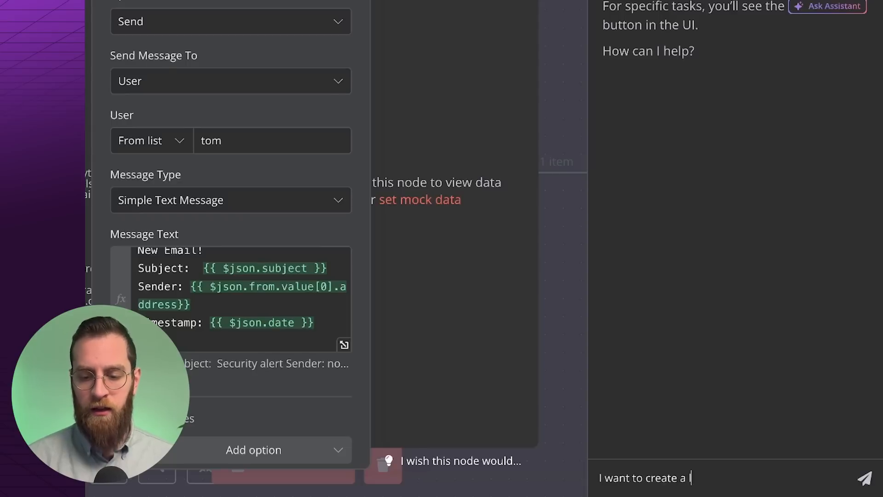
text(an)
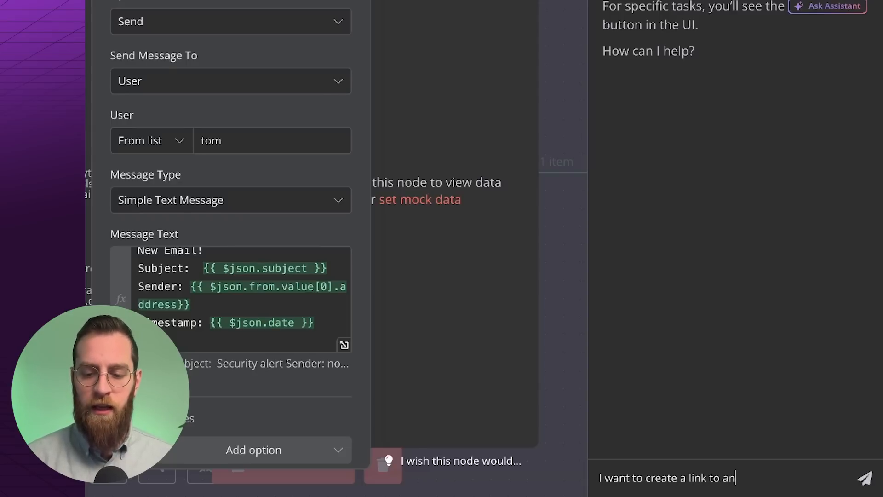
text( email inside m)
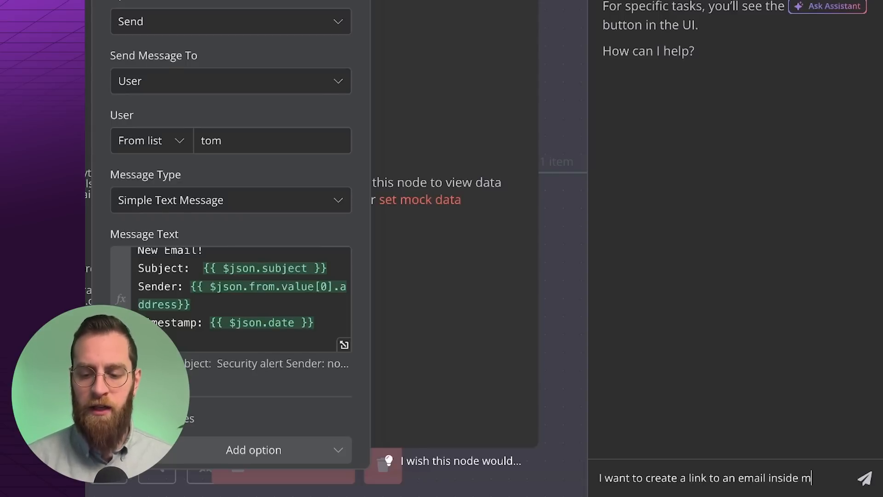
text(y gmail inbox.)
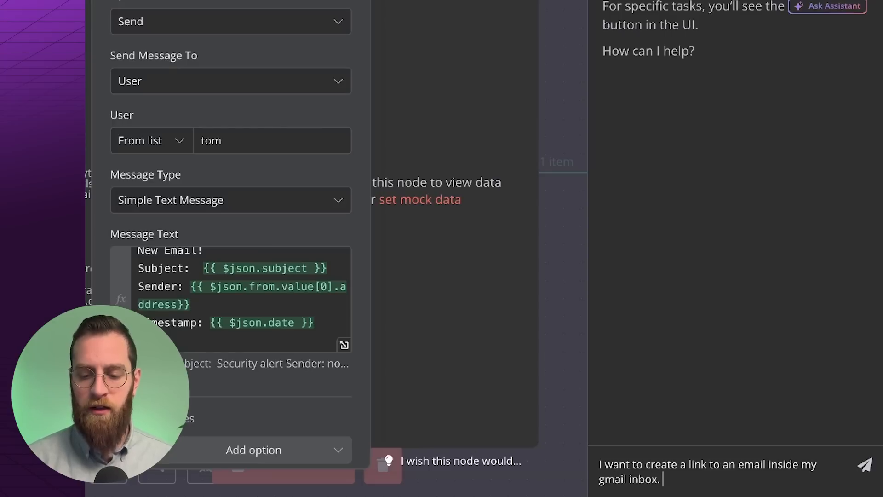
text( Help me c)
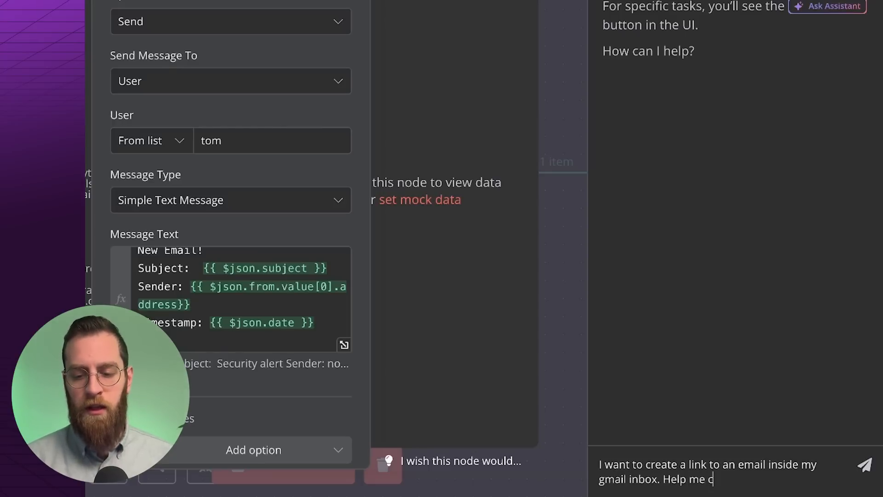
text(onstruct the UR)
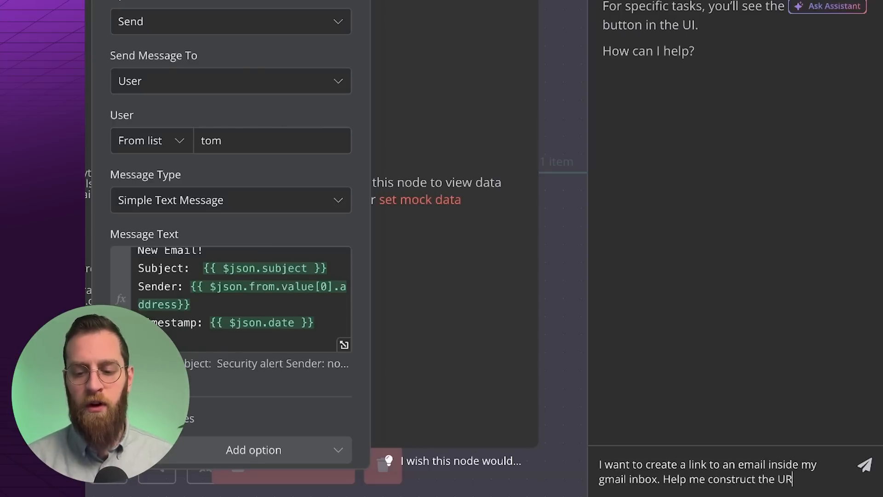
text(L based on the )
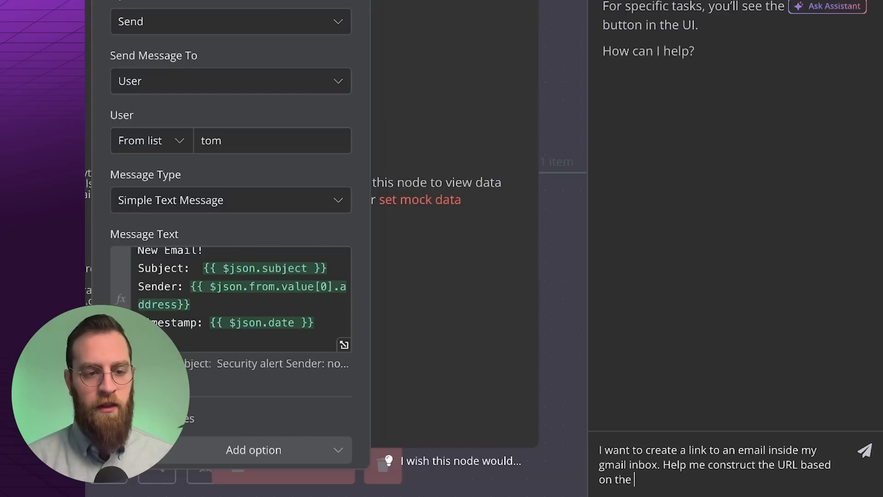
text(email's)
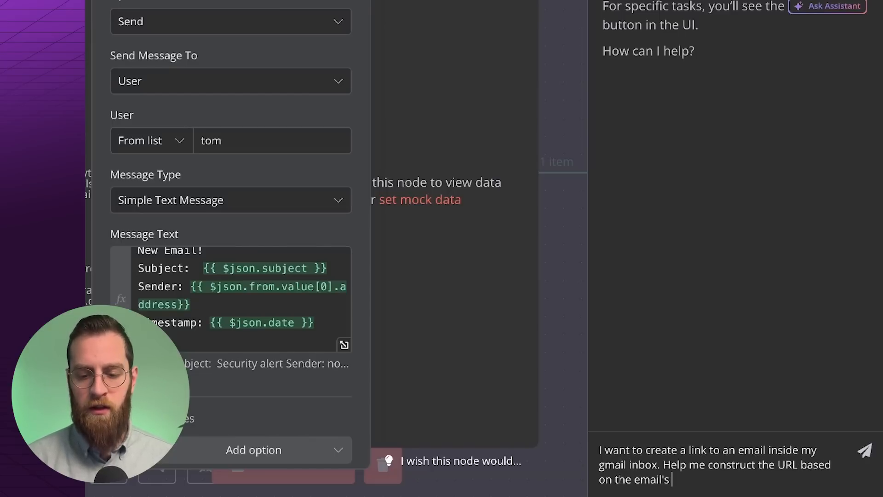
text( ID)
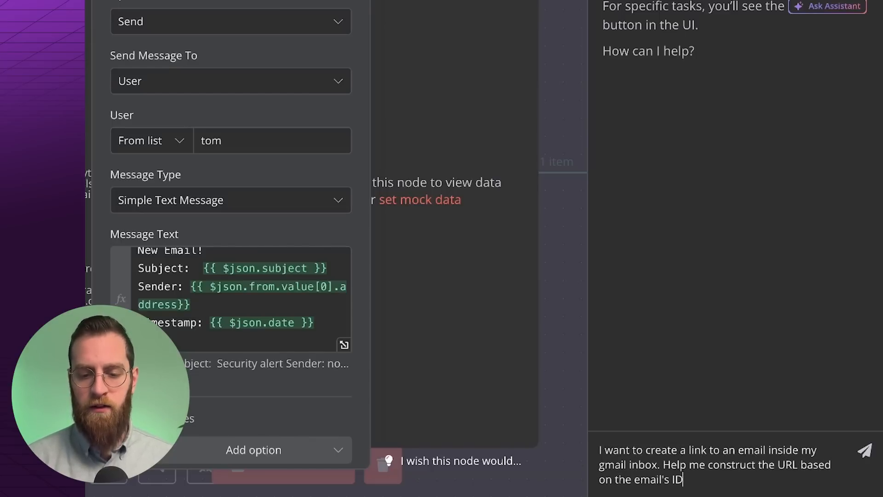
key(Return)
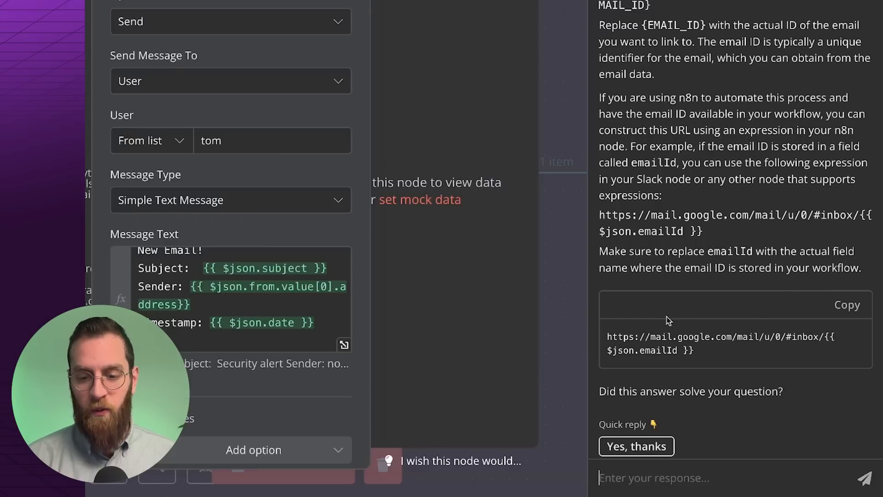
click(842, 306)
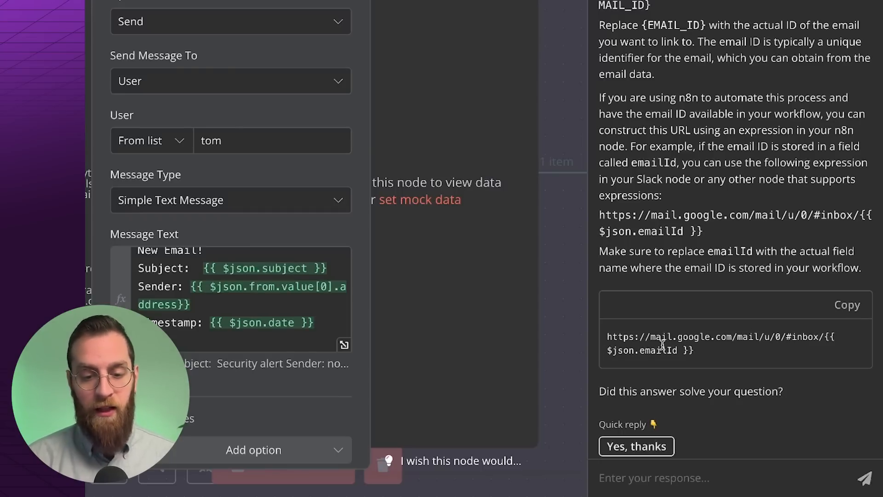
scroll(216, 322, down, 1)
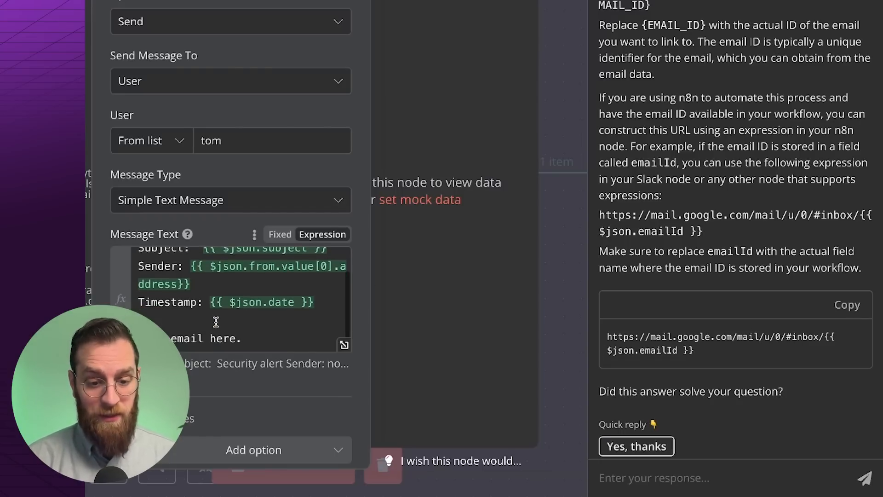
click(275, 337)
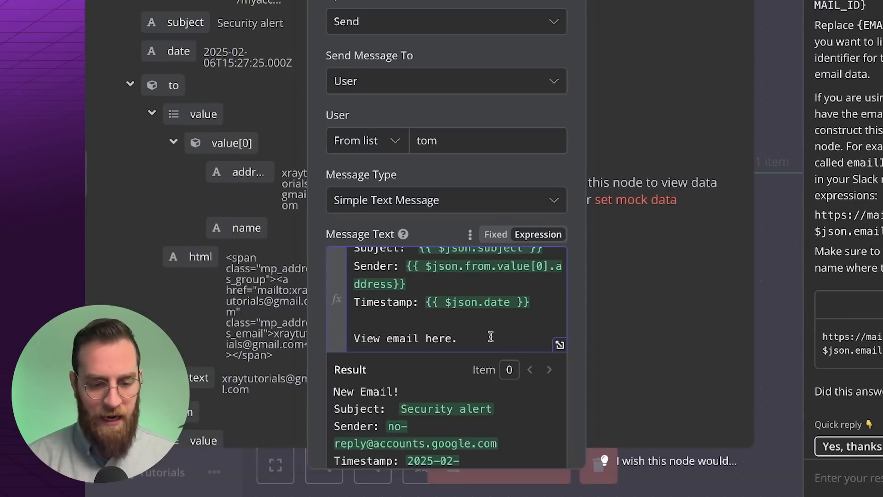
text(<)
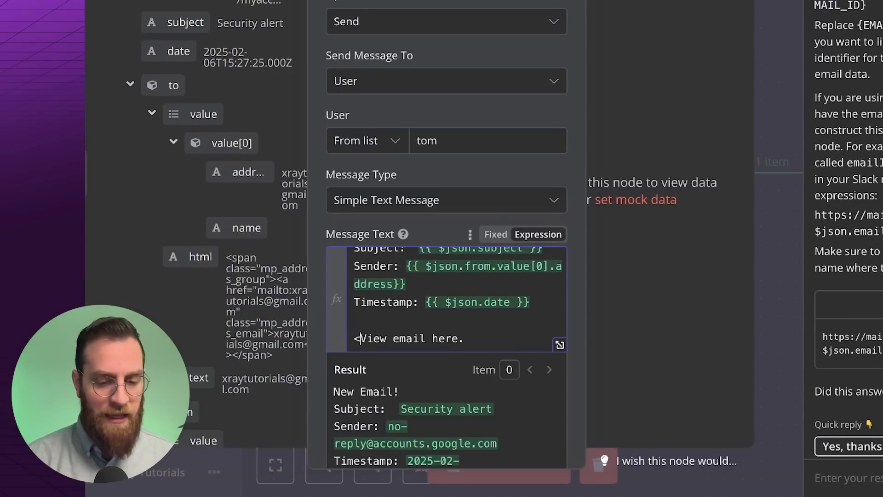
key(ctrl+v)
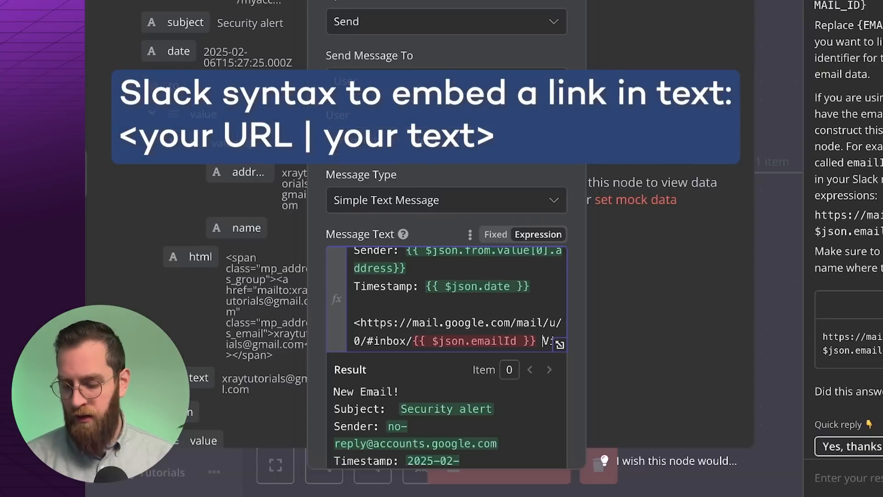
text(| View email here.)
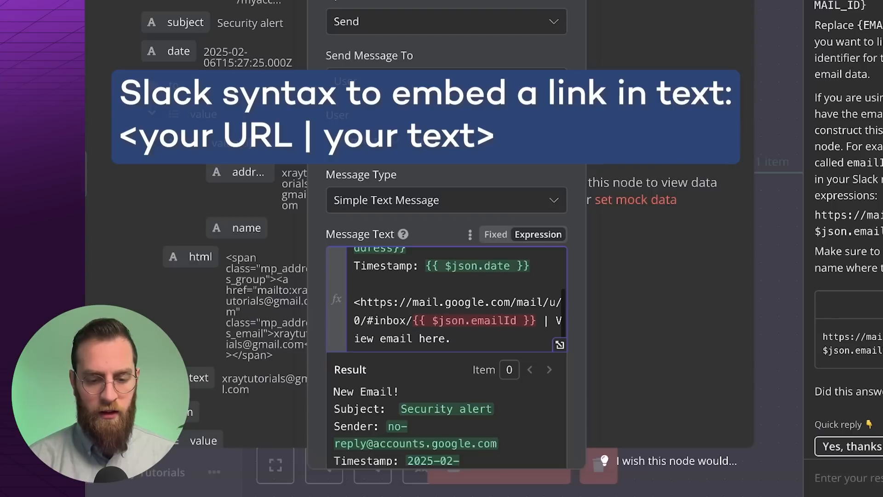
click(463, 337)
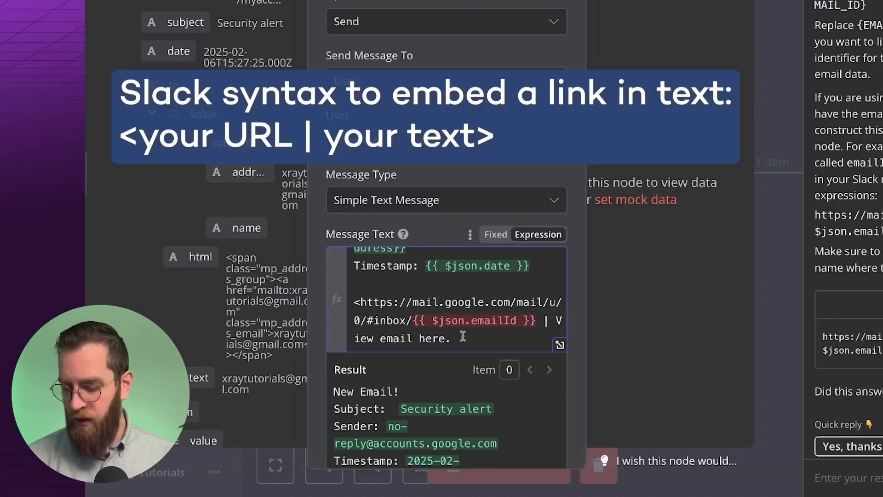
key(BackSpace)
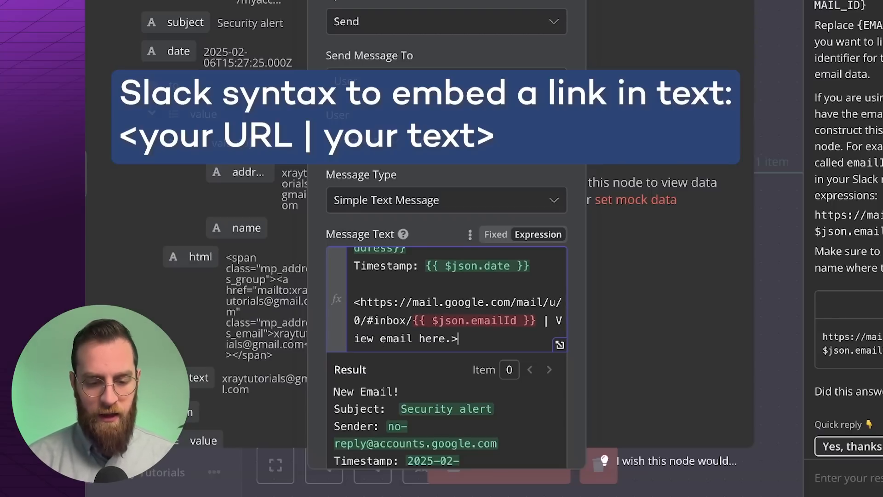
text(>)
Step: Replace the {{ $json.emailId }} expression in the link with the Gmail Trigger's id field
scroll(404, 392, down, 4)
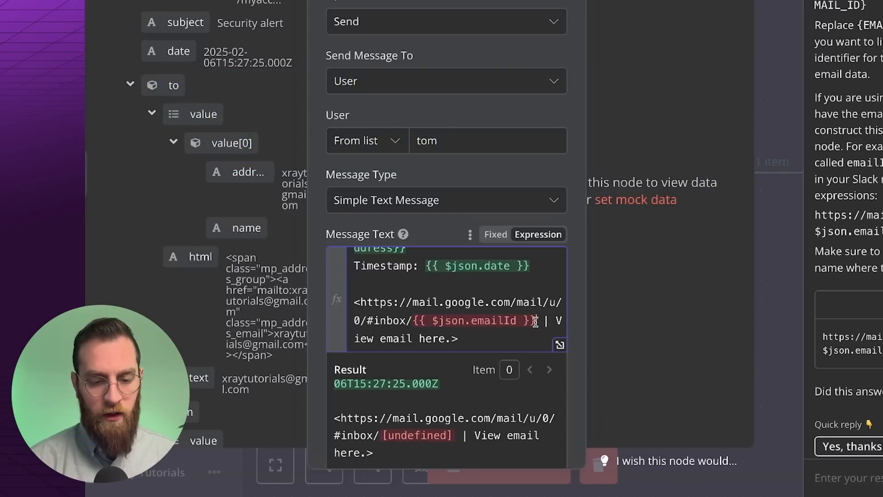
click(536, 321)
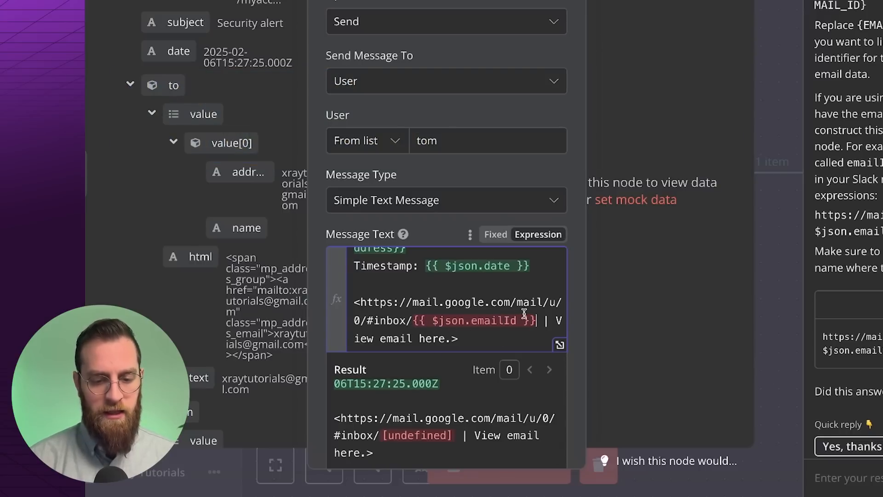
key(BackSpace)
key(BackSpace)
key(BackSpace)
key(BackSpace)
key(BackSpace)
key(BackSpace)
key(BackSpace)
key(BackSpace)
key(BackSpace)
key(BackSpace)
key(BackSpace)
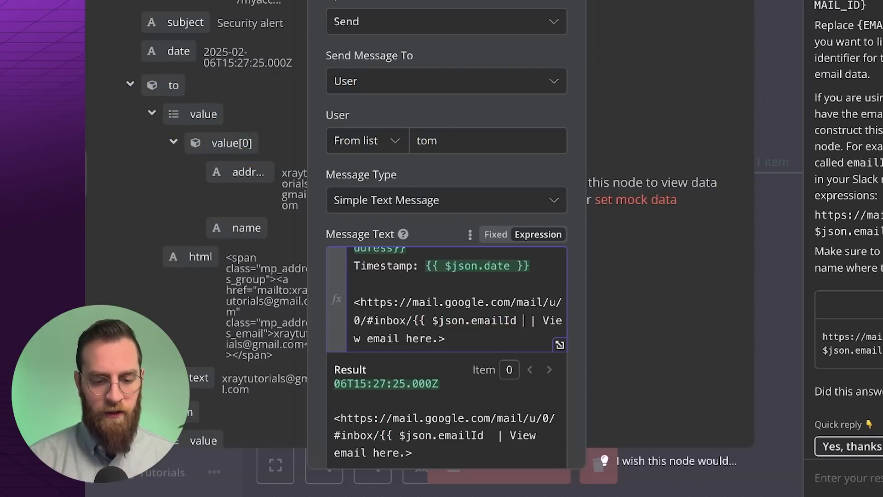
key(BackSpace)
key(BackSpace)
key(BackSpace)
key(BackSpace)
key(BackSpace)
key(BackSpace)
key(BackSpace)
key(BackSpace)
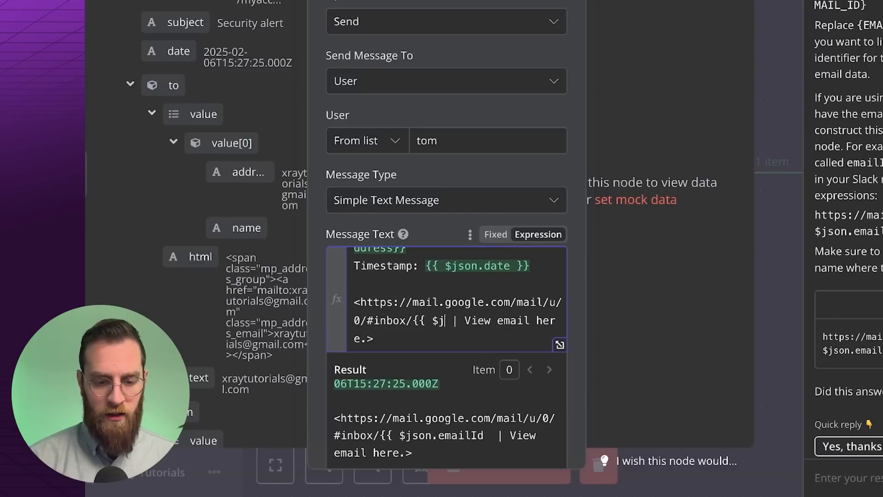
scroll(259, 148, down, 5)
scroll(259, 148, up, 5)
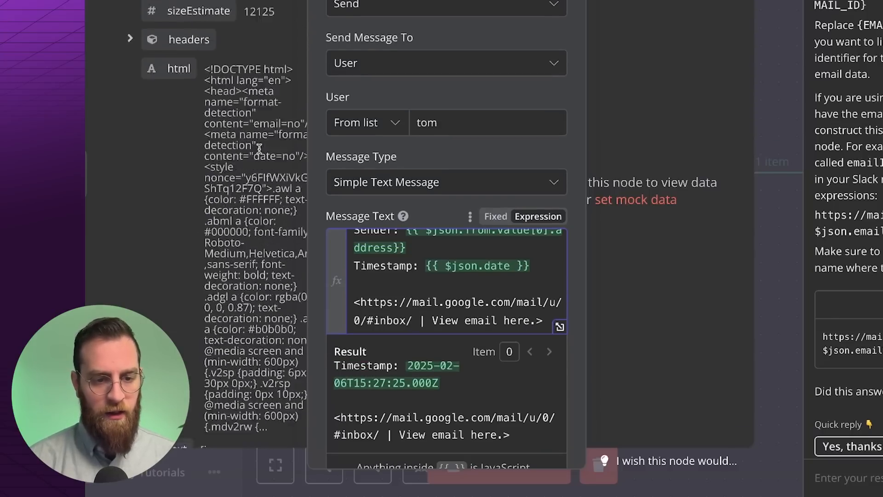
drag(160, 14, 413, 337)
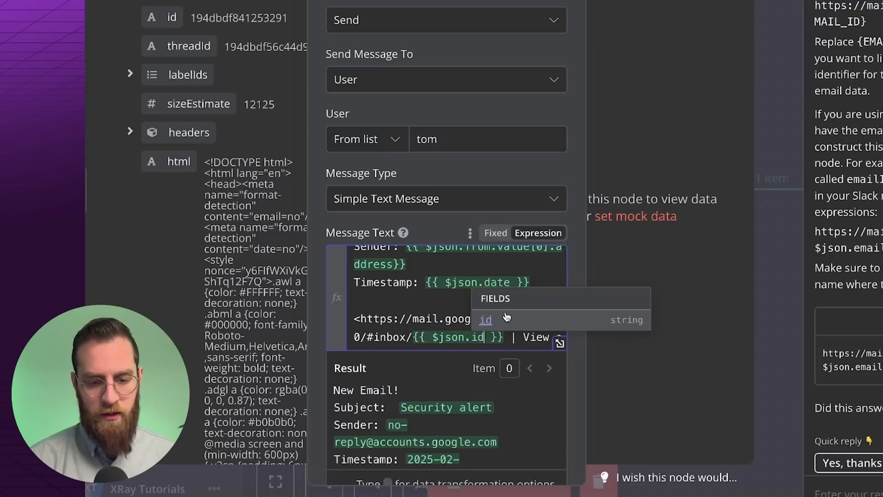
Step: Review the complete message expression and its result in the expanded expression editor, and close the AI assistant
scroll(437, 408, down, 3)
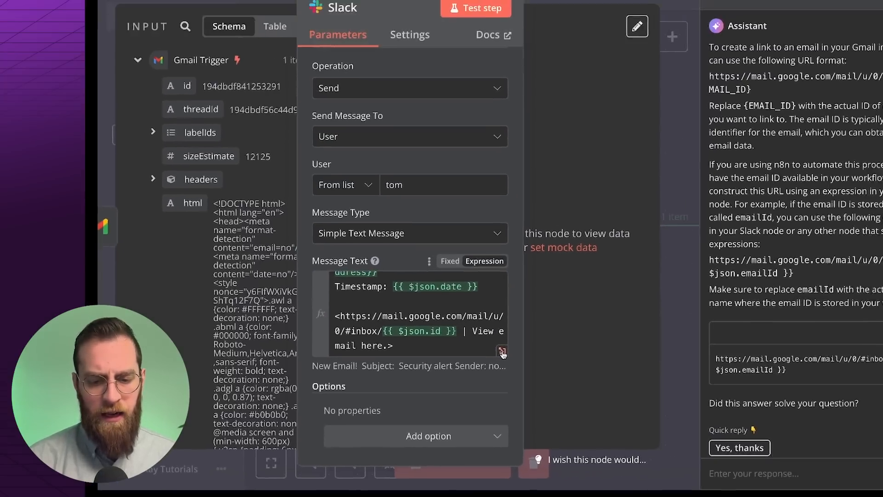
click(560, 343)
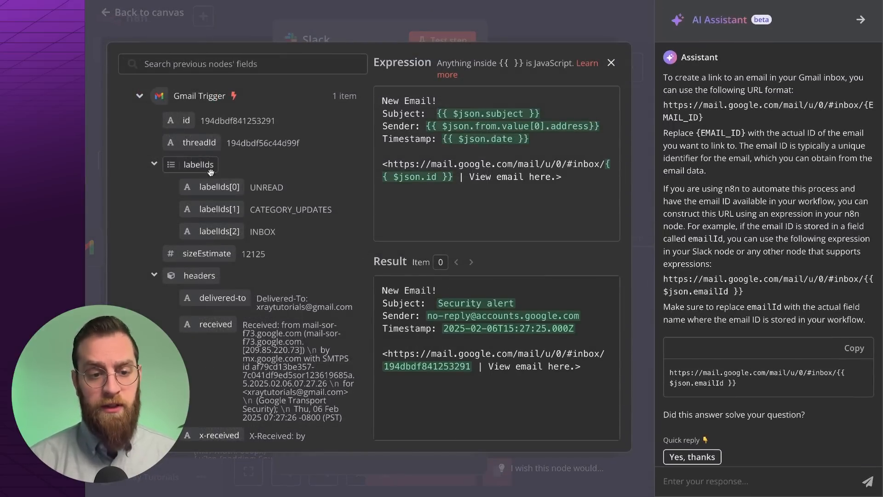
click(861, 20)
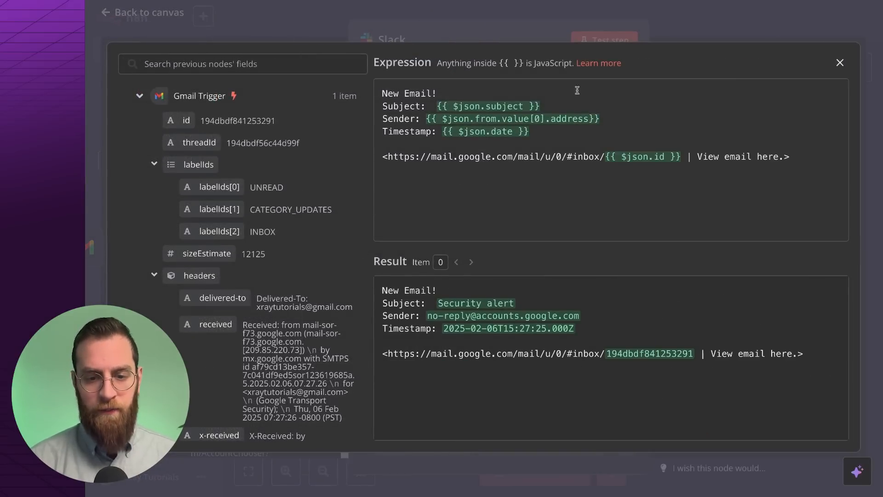
click(840, 63)
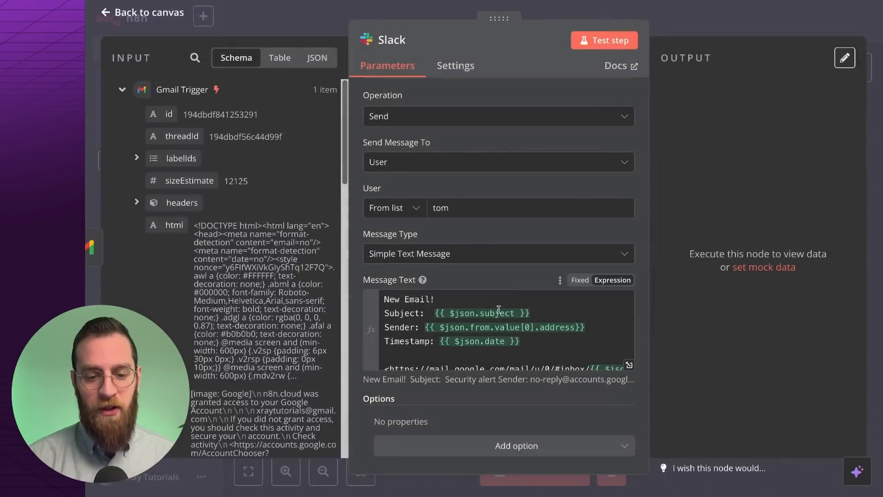
Step: Test the Slack node and check the "View email here." link in the received Slack message by opening the email in Gmail
scroll(499, 310, down, 1)
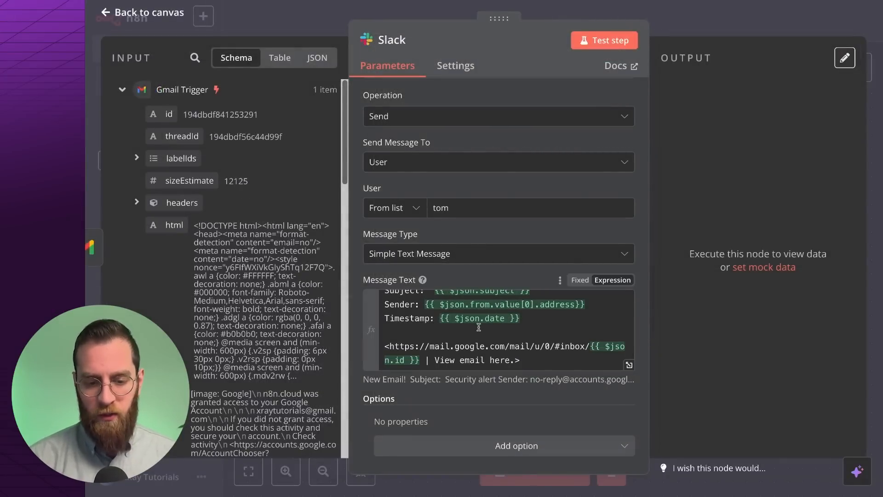
scroll(479, 327, down, 1)
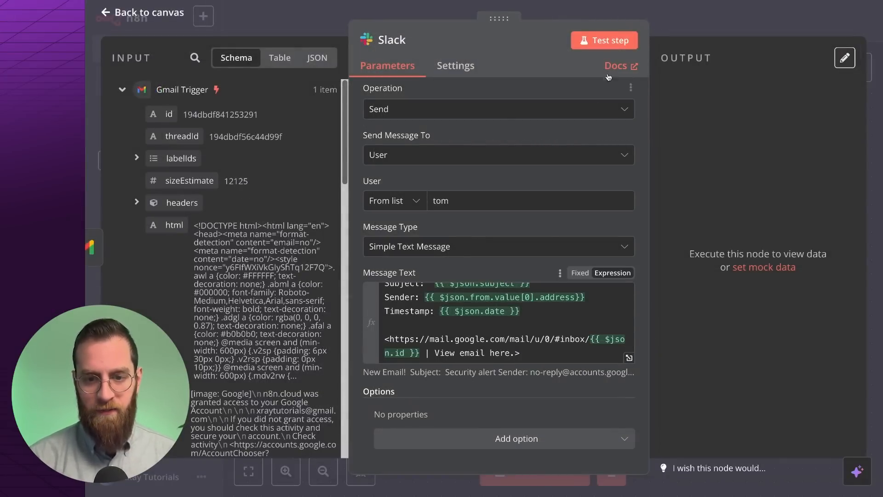
click(615, 42)
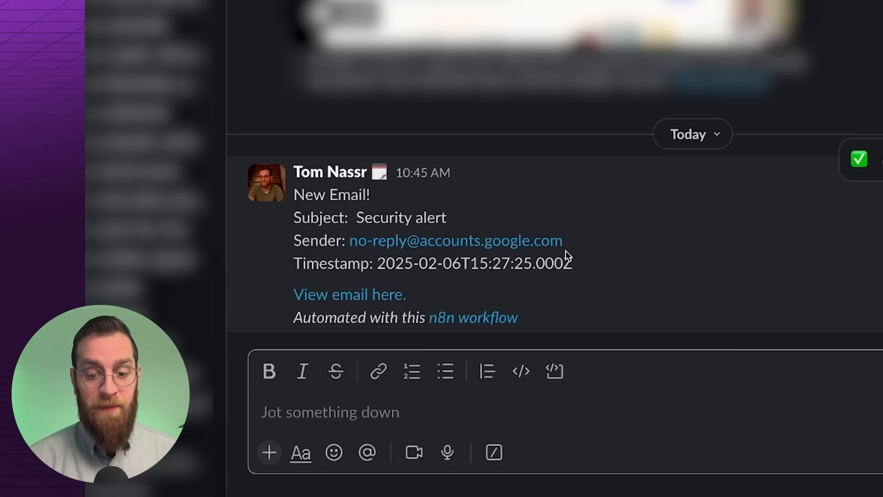
click(331, 297)
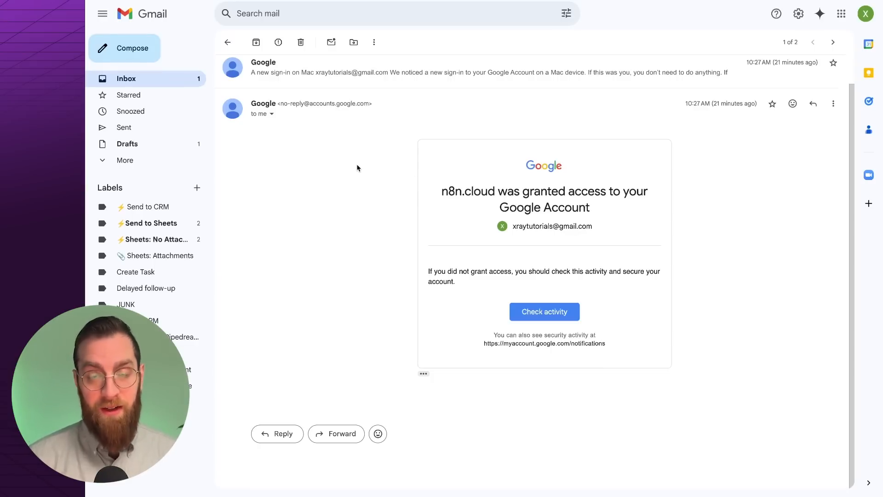
key(super+w)
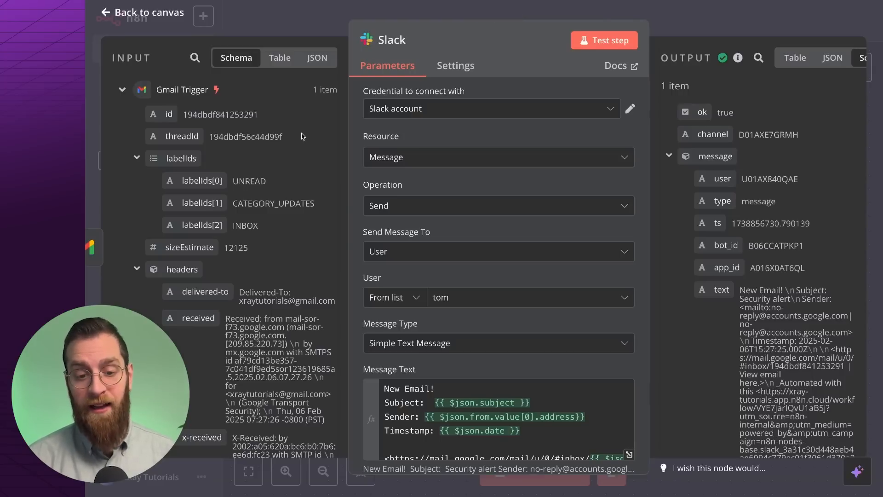
Step: Convert the message's timestamp to a date object by appending .toDateTime() to $json.date in the expanded expression editor
scroll(497, 405, down, 1)
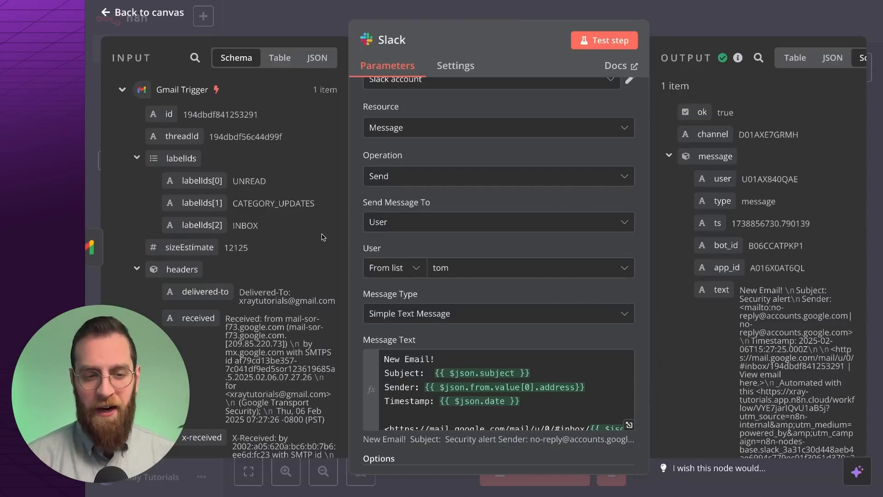
scroll(433, 322, down, 2)
click(437, 330)
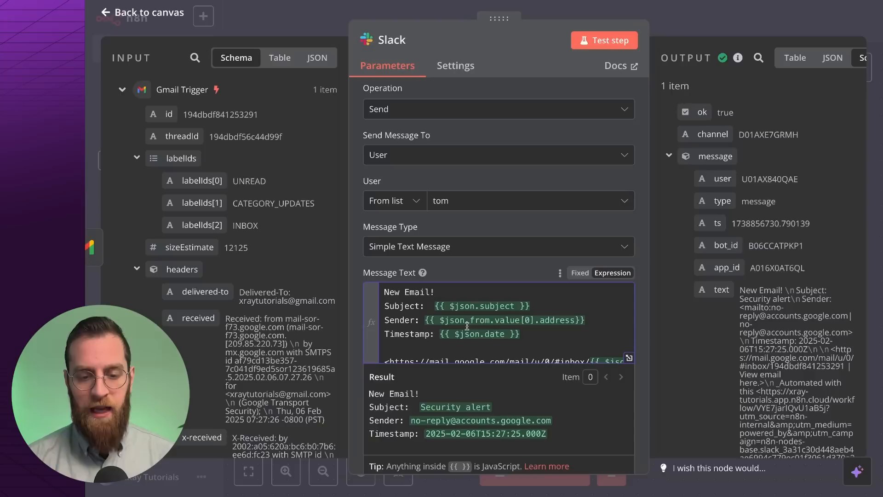
scroll(515, 326, down, 1)
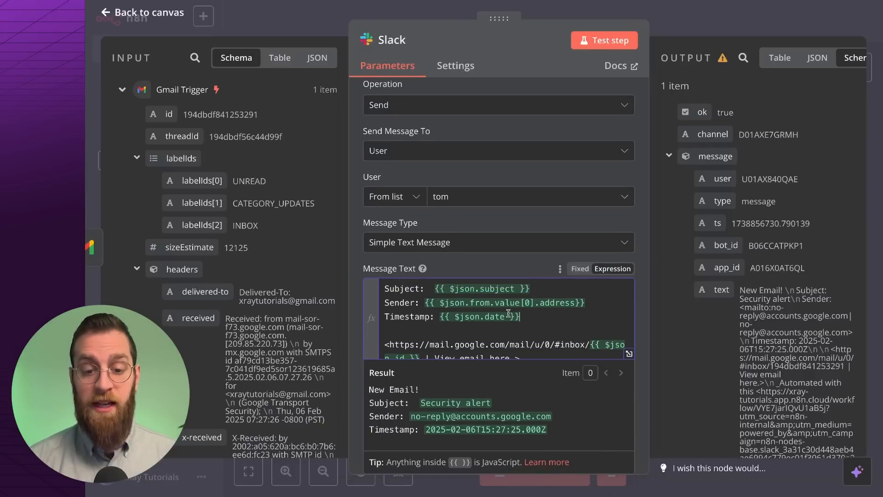
click(629, 355)
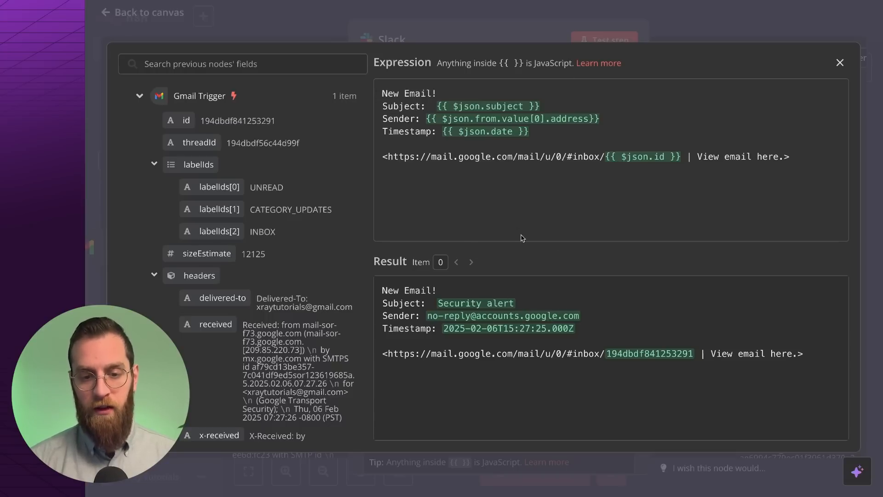
click(513, 132)
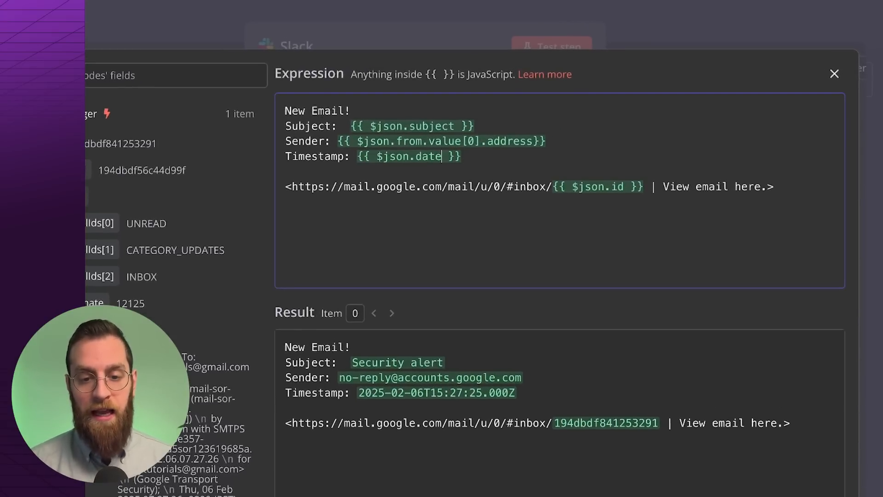
text(.)
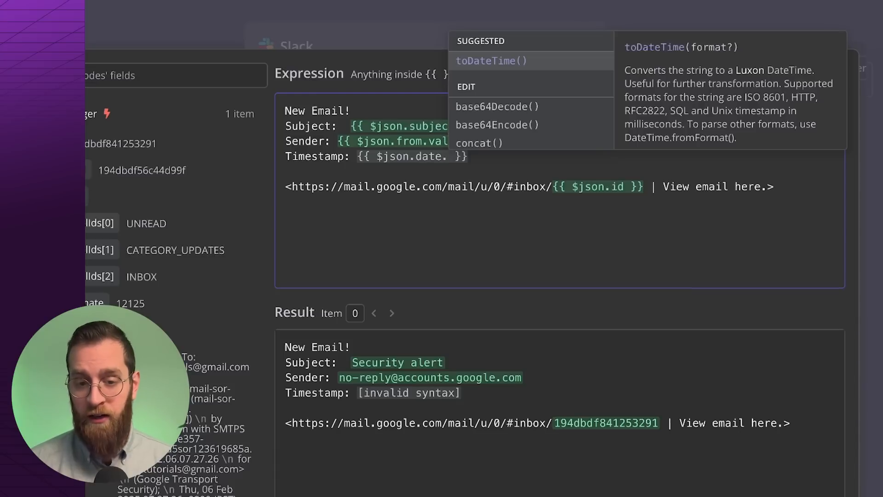
key(Return)
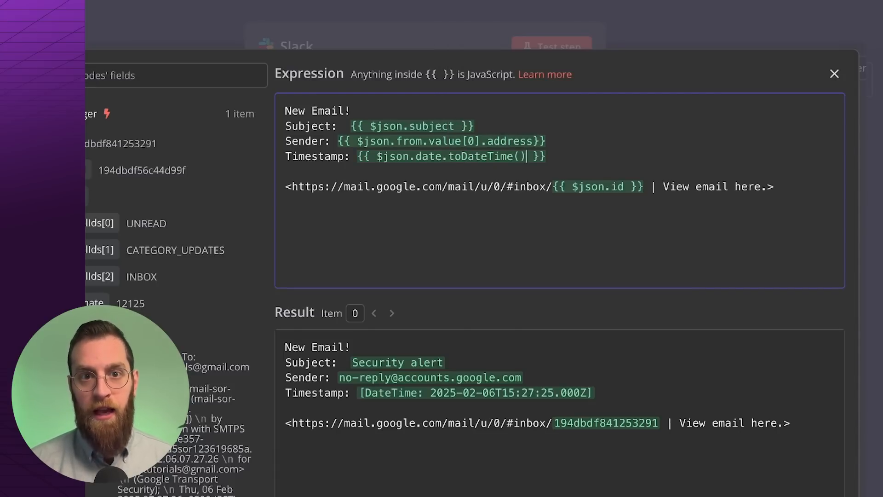
Step: Append .format('yyyy-MM-dd') to the toDateTime() call in the message's timestamp expression
text(.)
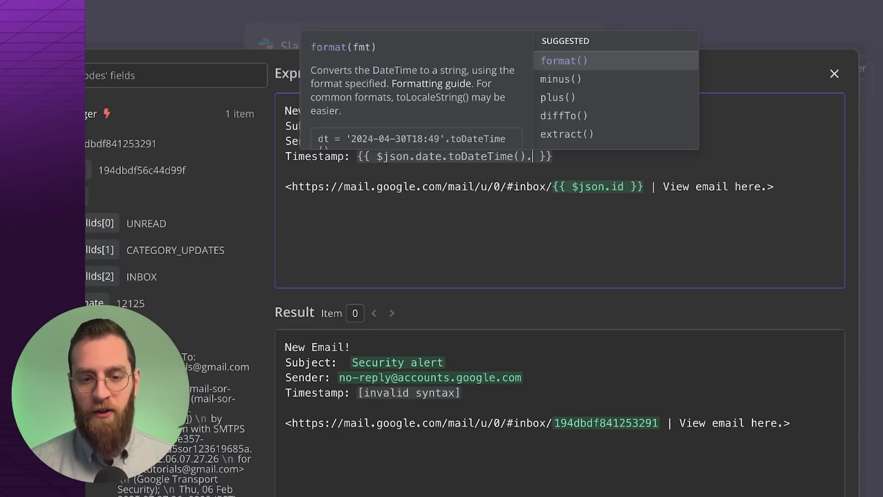
key(Return)
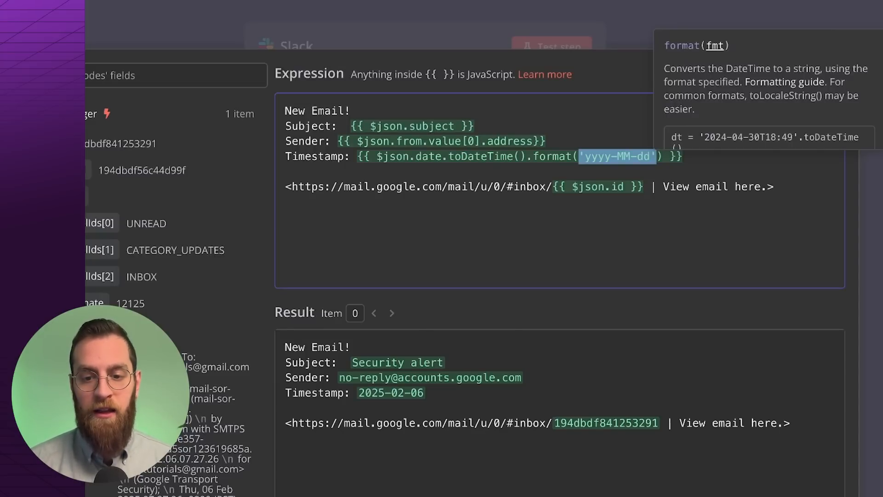
key(Right)
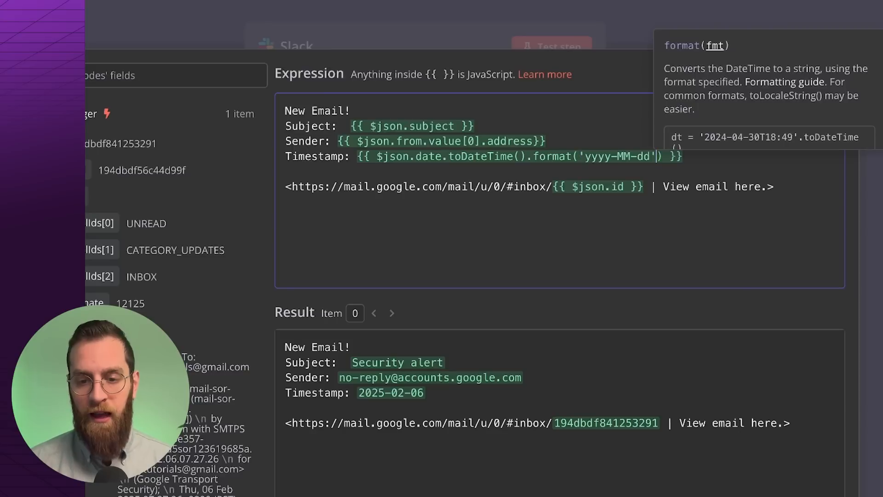
Step: Change the timestamp's format pattern to 'MMM dd yyyy', removing the leftover year-first date pattern
key(Left)
key(Left)
key(Left)
key(Left)
key(Left)
key(Left)
key(Left)
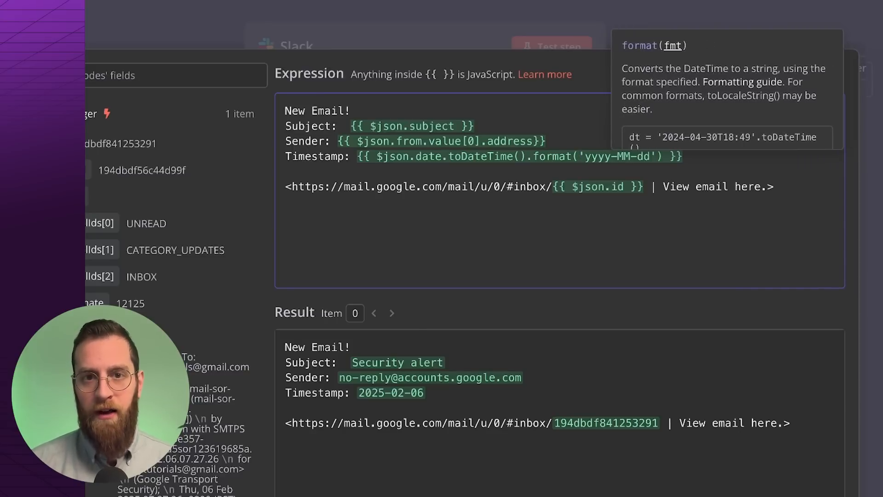
key(Left)
key(Left)
key(Left)
key(Left)
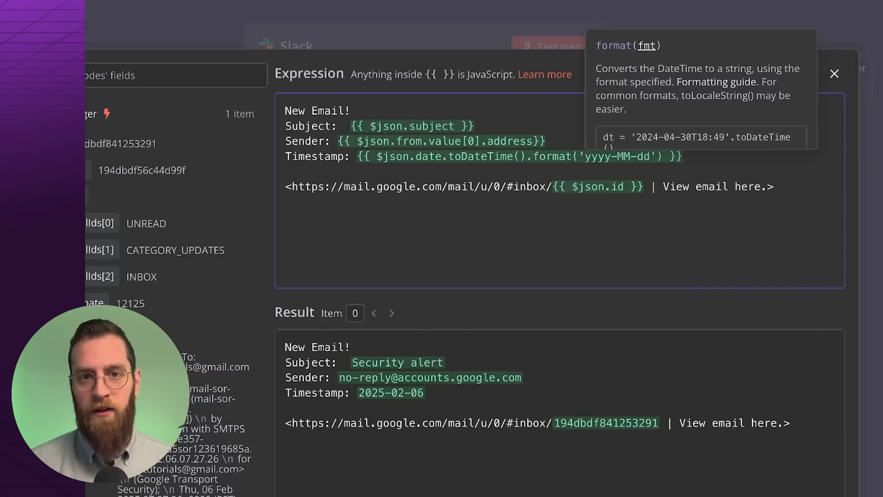
text(MMM )
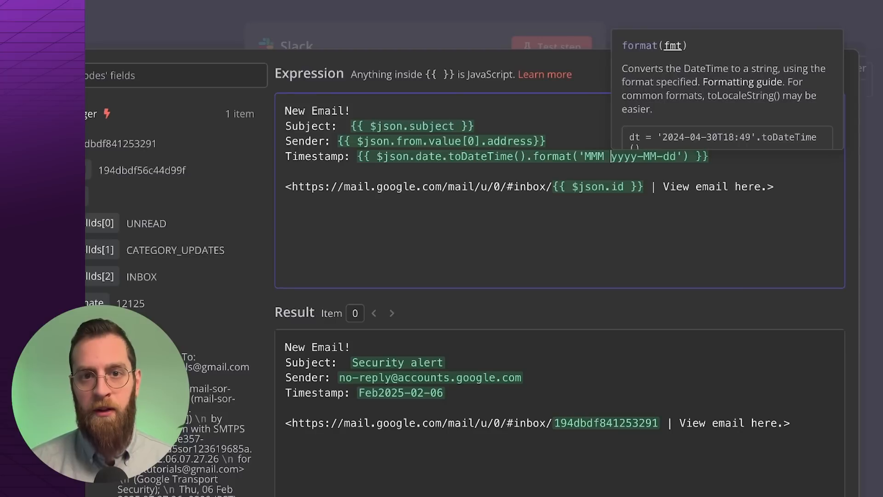
text(dd YY)
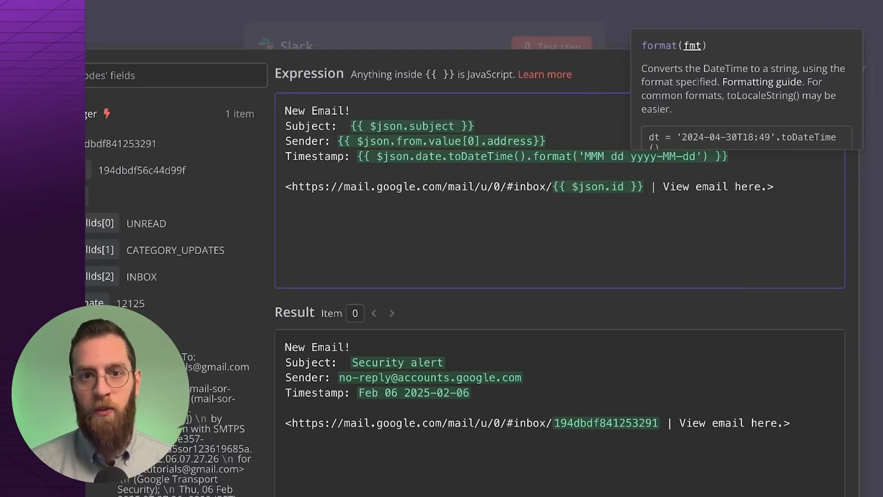
key(BackSpace)
key(BackSpace)
text(yyy)
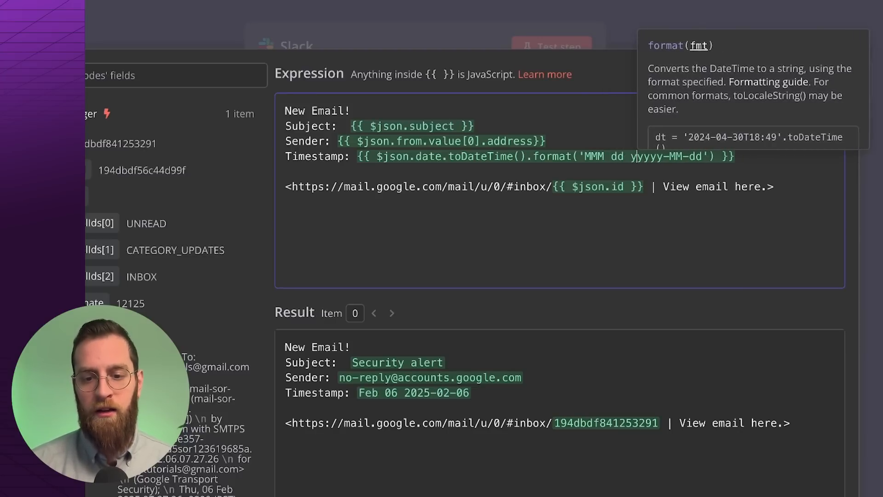
text(y)
key(Delete)
key(Delete)
key(Delete)
key(Delete)
key(Delete)
key(Delete)
key(Delete)
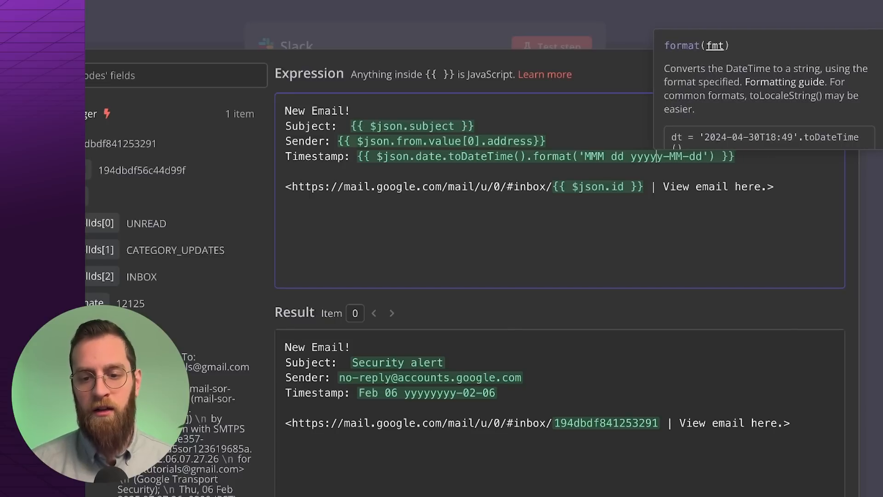
key(Delete)
key(Delete)
key(Delete)
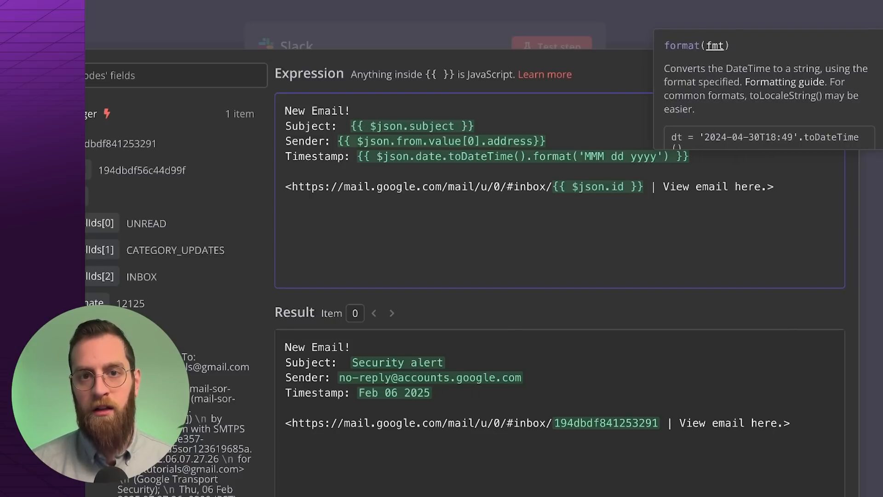
Step: Extend the timestamp's format pattern with the time so that it reads 'MMM dd yyyy hh:mma'
text(hh:)
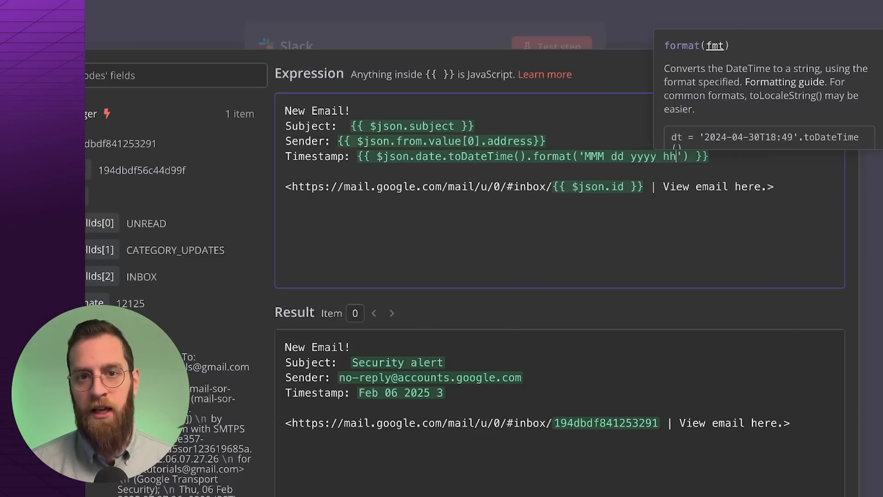
text(mma)
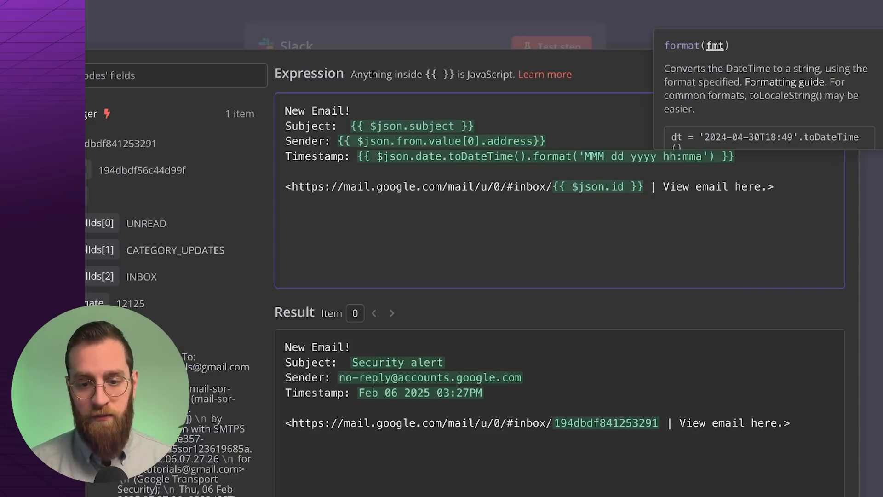
click(286, 171)
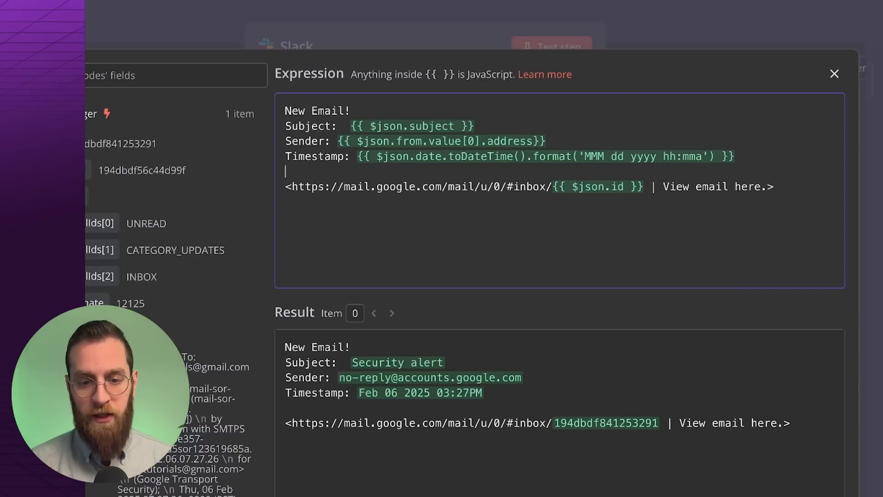
Step: Close the expanded expression editor, test the Slack node and check the timestamp in the received Slack message
click(835, 74)
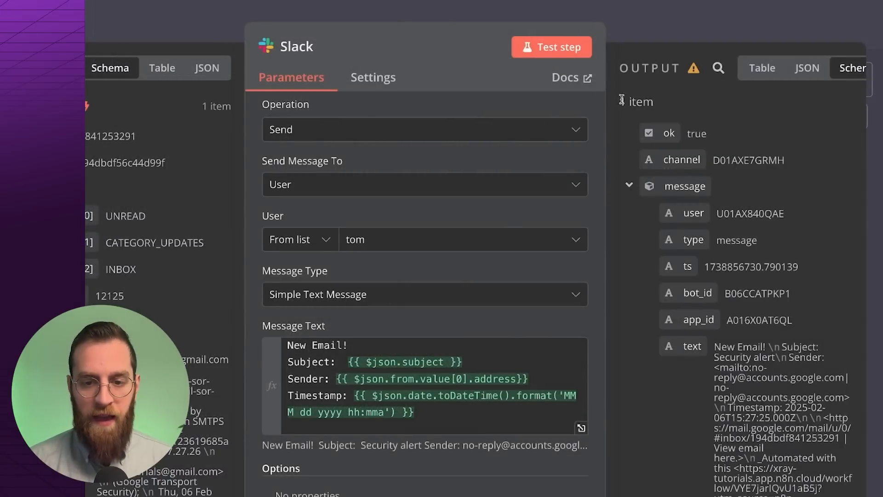
click(555, 46)
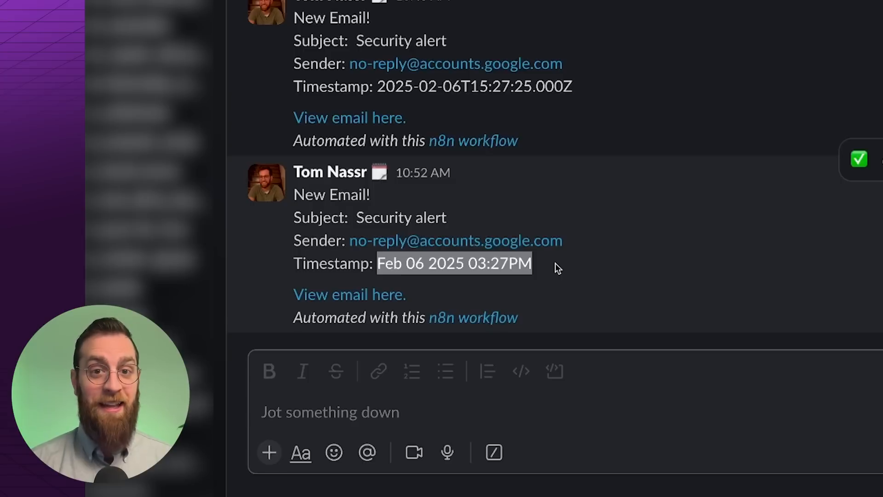
click(556, 264)
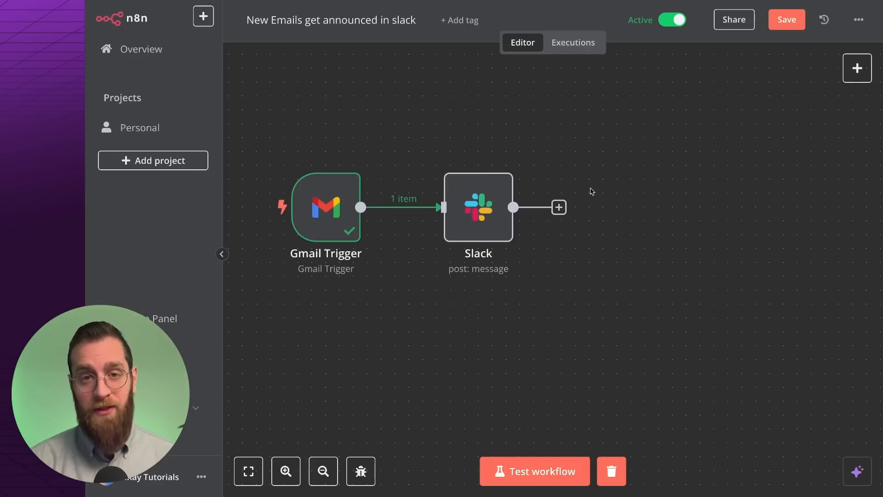
Step: Add a Filter node after the Slack node and execute the previous nodes to load its input data
click(560, 208)
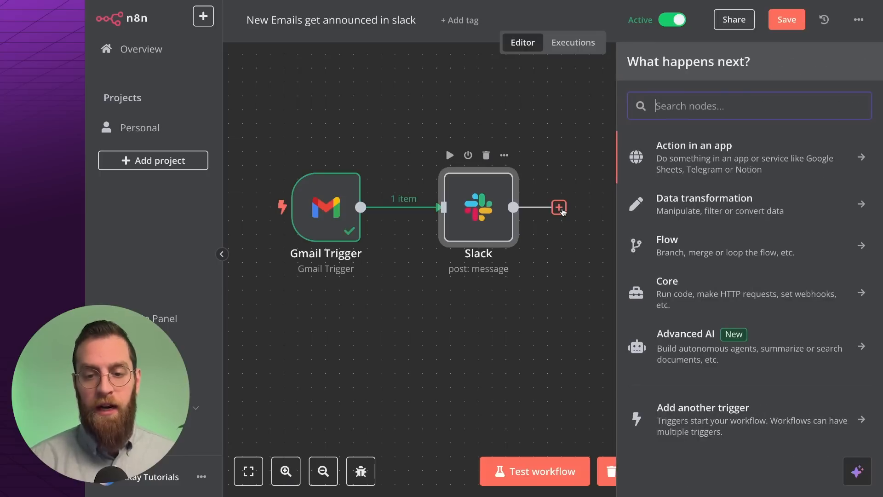
click(667, 249)
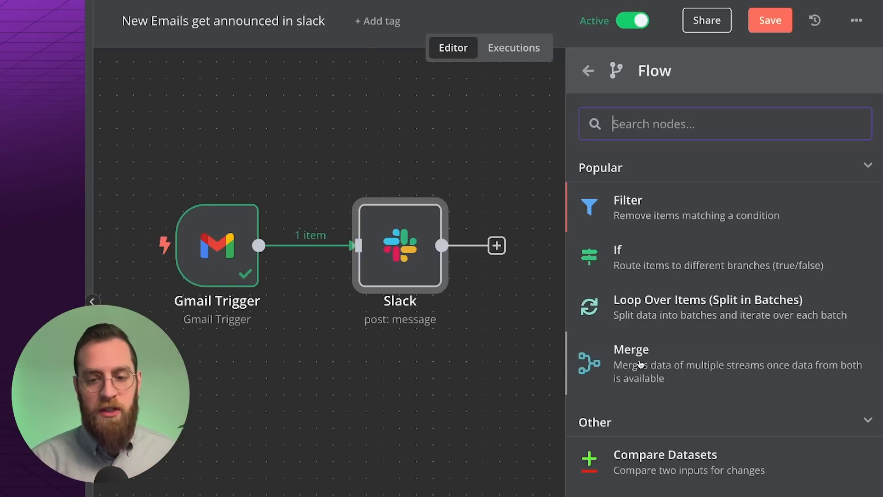
click(651, 205)
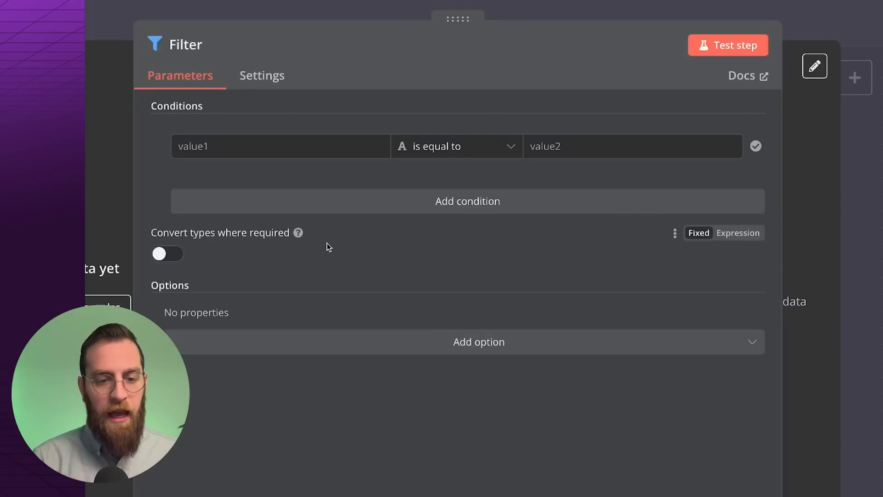
click(231, 147)
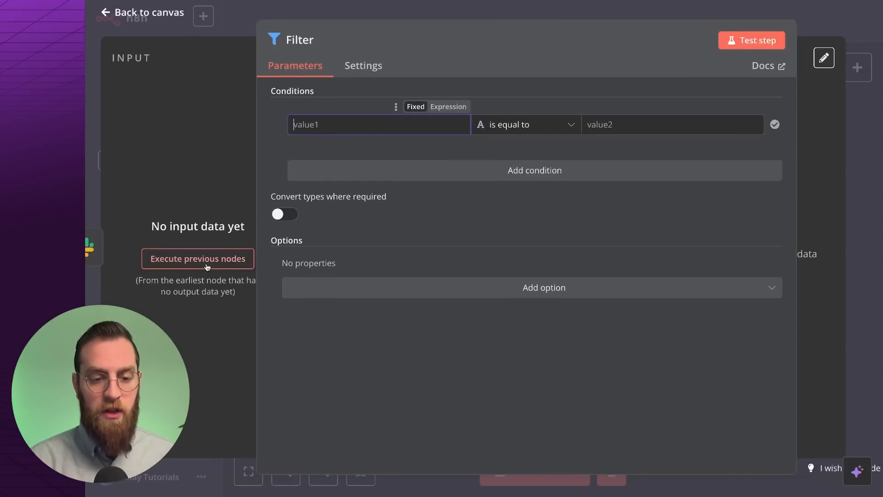
click(207, 266)
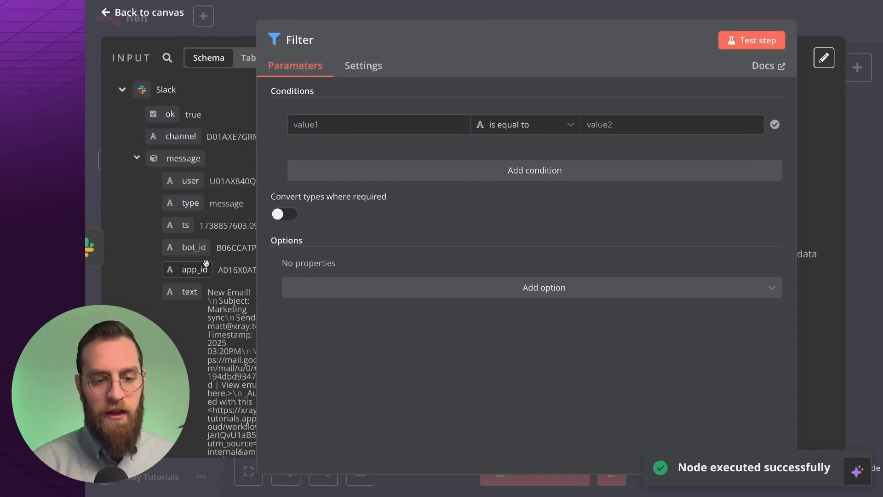
Step: Use the Gmail Trigger's subject field as the first value of the filter condition
scroll(206, 263, down, 15)
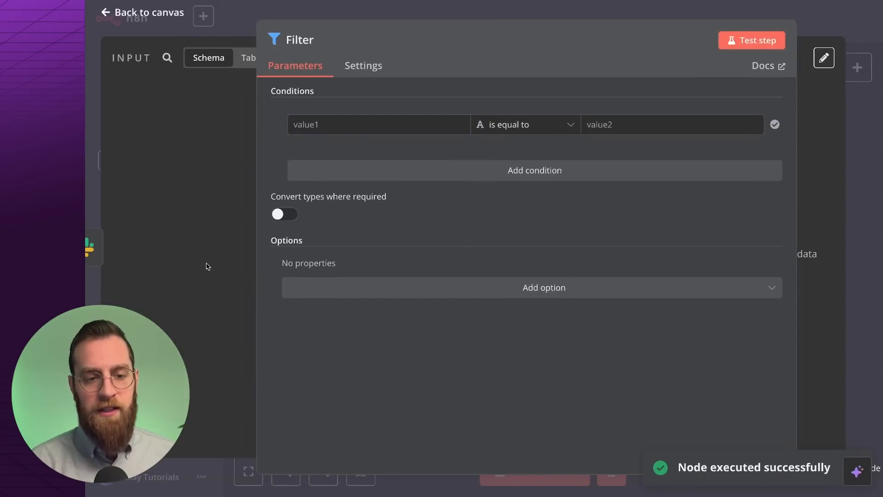
scroll(206, 264, down, 10)
scroll(206, 266, up, 20)
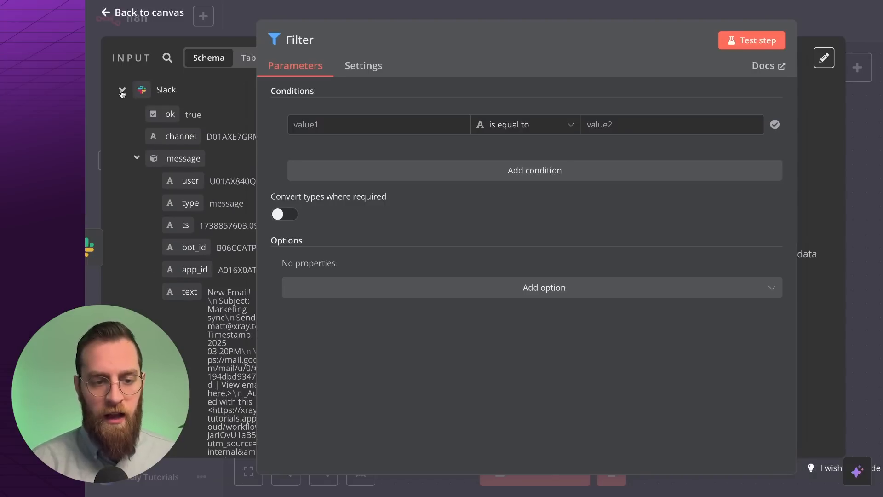
click(122, 90)
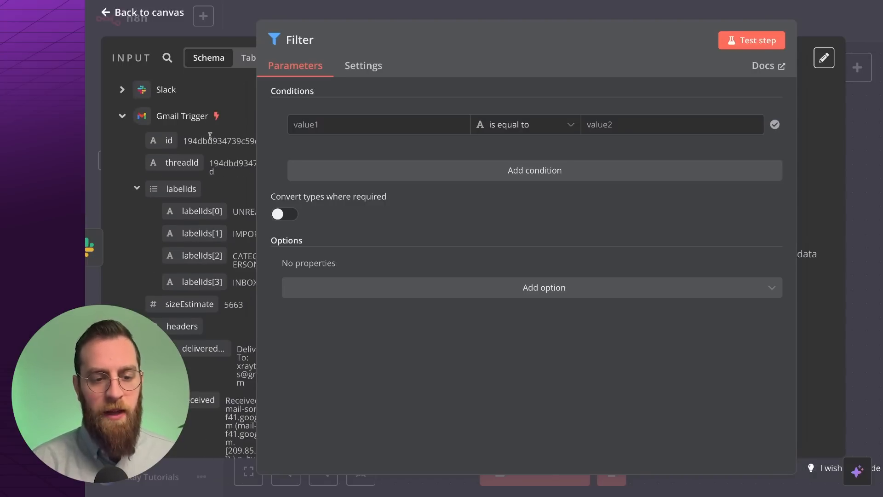
scroll(228, 234, down, 15)
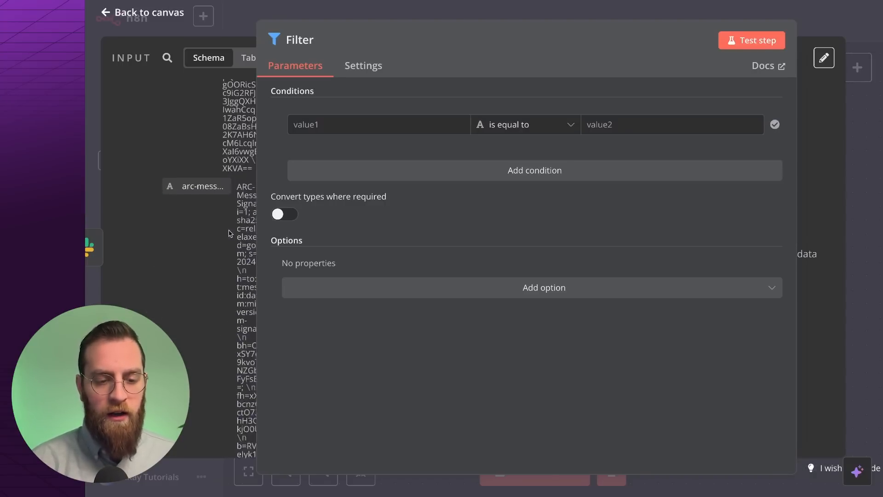
scroll(228, 231, down, 10)
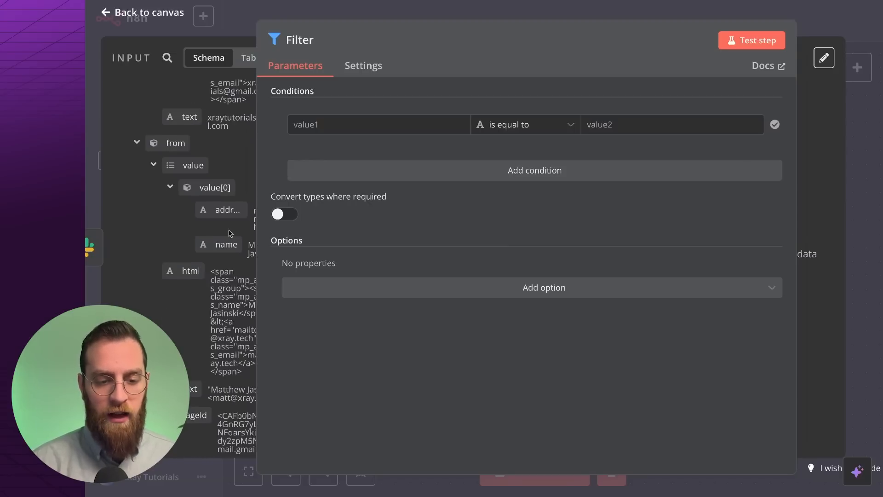
scroll(229, 233, up, 6)
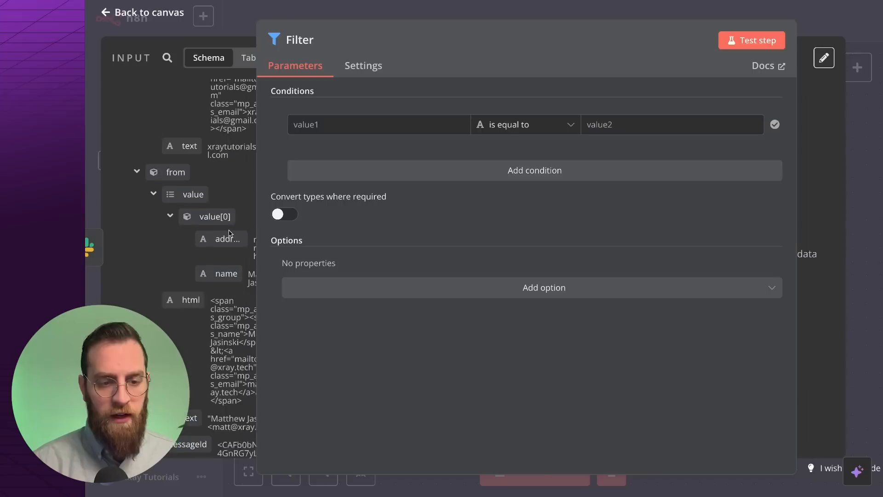
scroll(229, 233, up, 3)
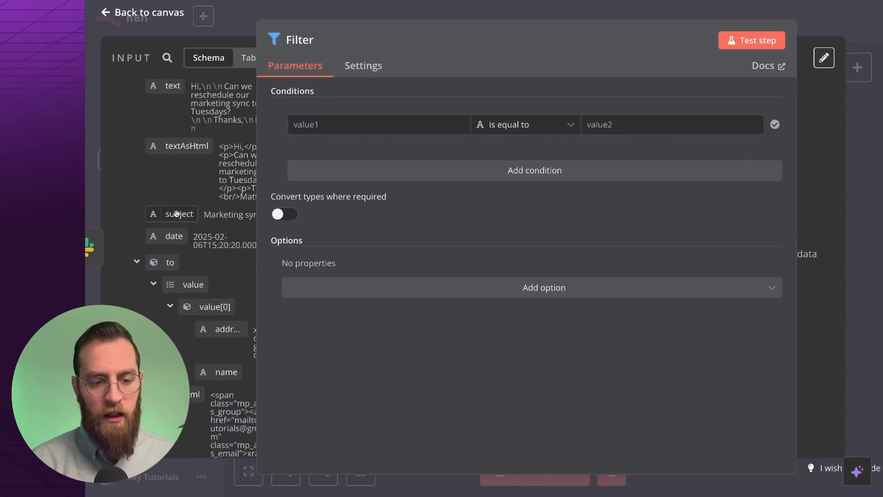
drag(177, 213, 331, 134)
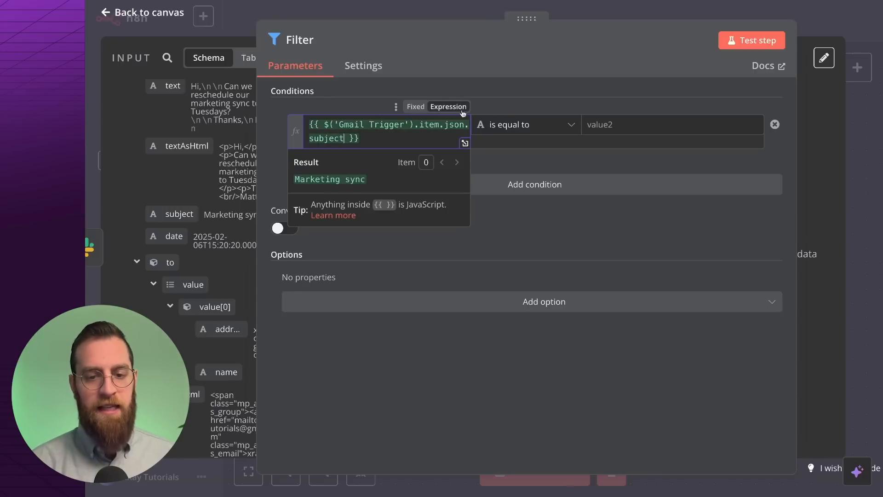
Step: Set the filter condition's comparison to the String operator "contains"
click(509, 111)
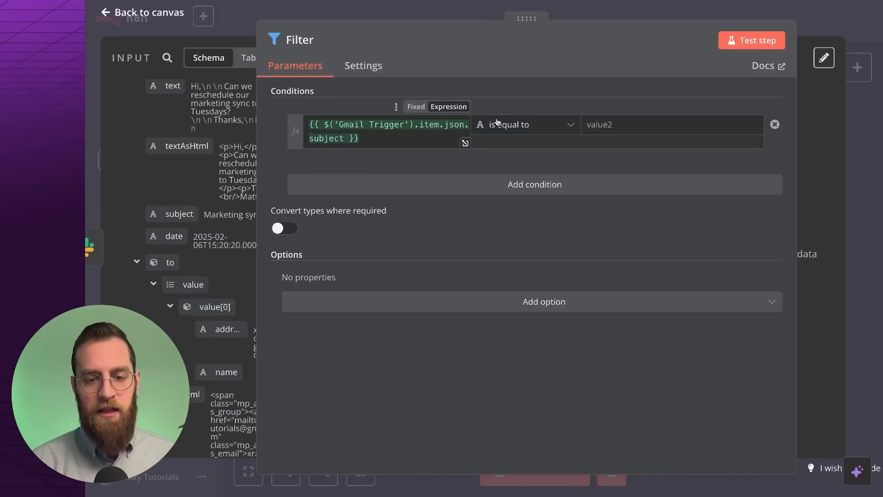
click(565, 124)
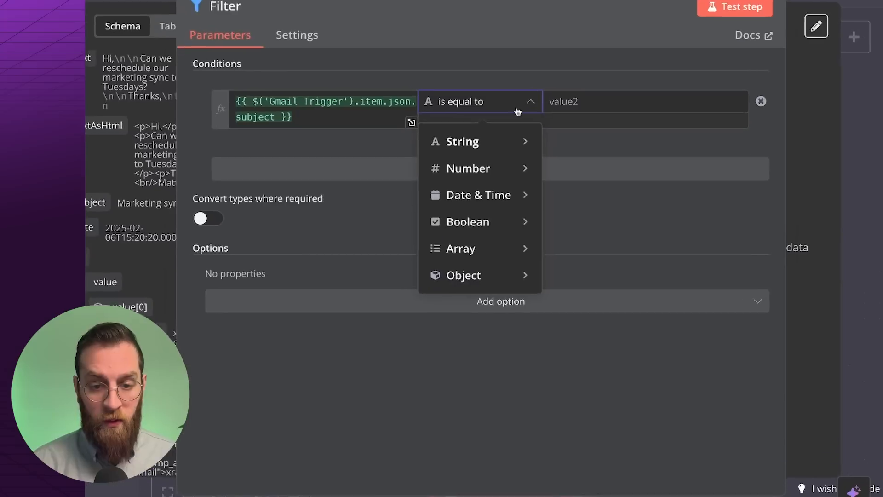
mouse_move(552, 162)
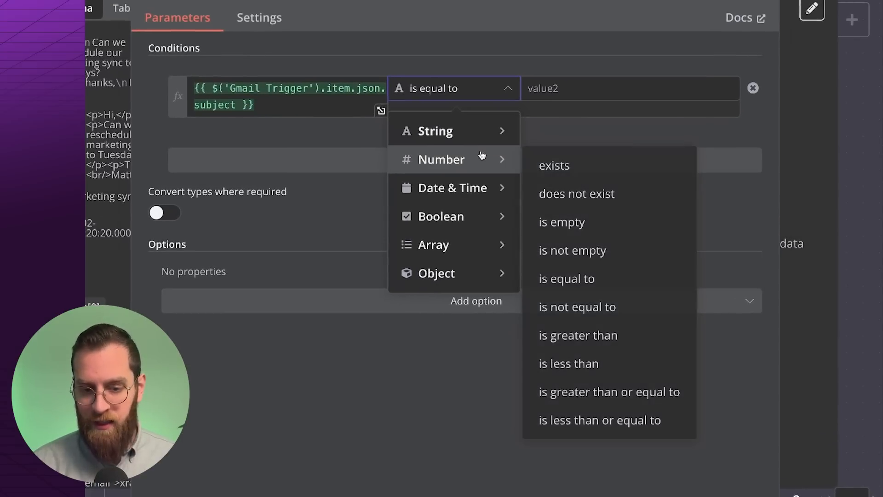
mouse_move(476, 235)
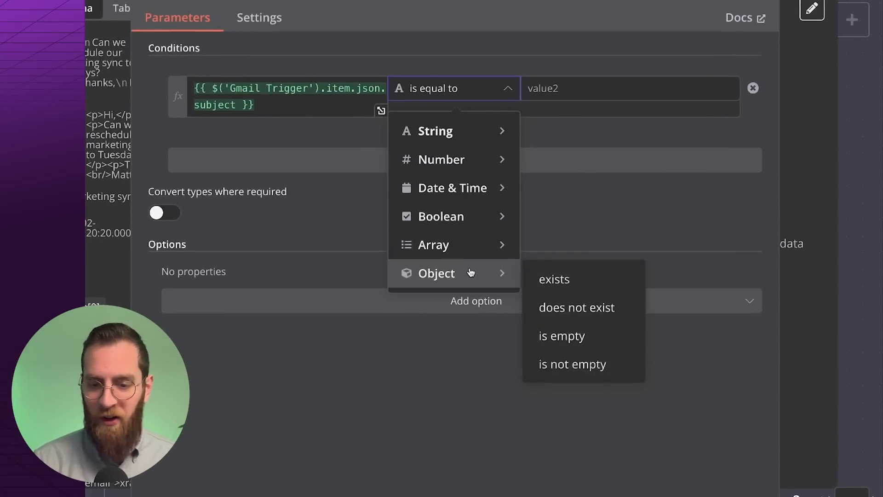
mouse_move(469, 140)
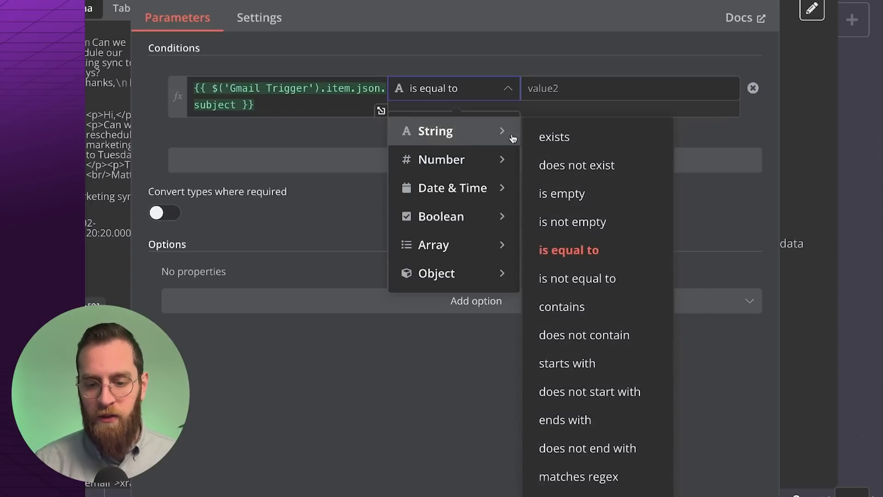
click(561, 306)
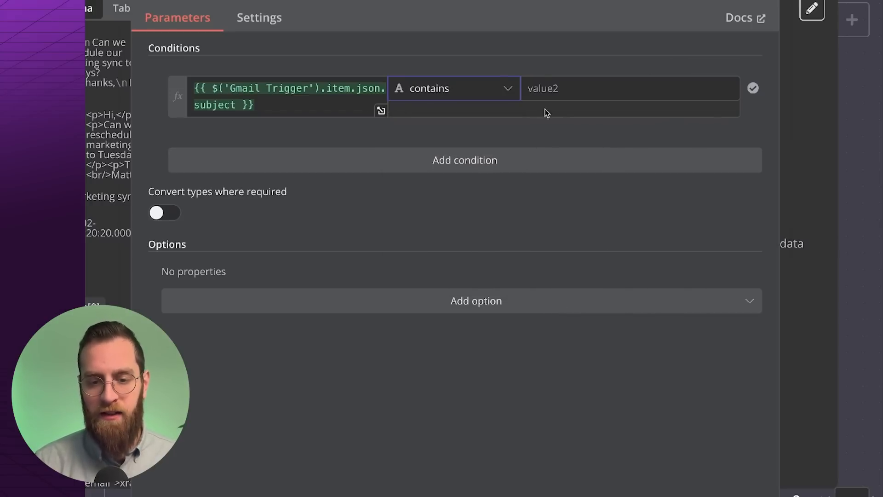
Step: Set the filter condition's comparison value to "Marketing" and test the Filter node
click(546, 92)
text(Marketing)
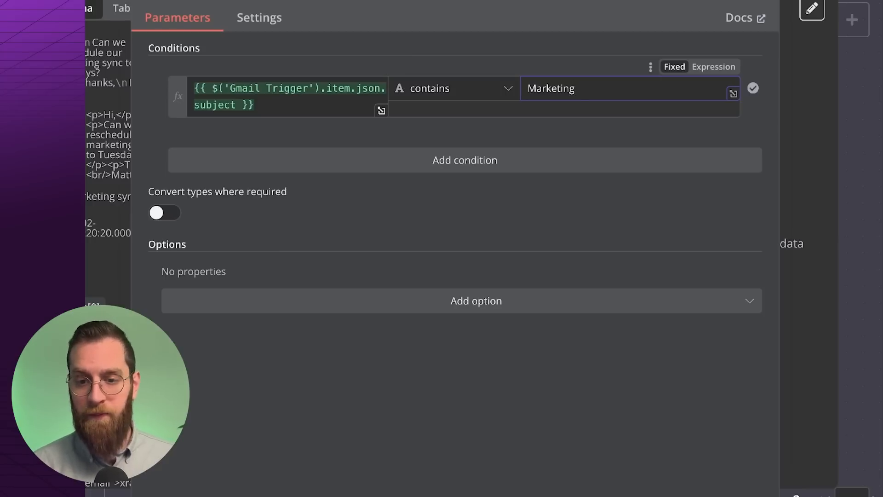
click(587, 66)
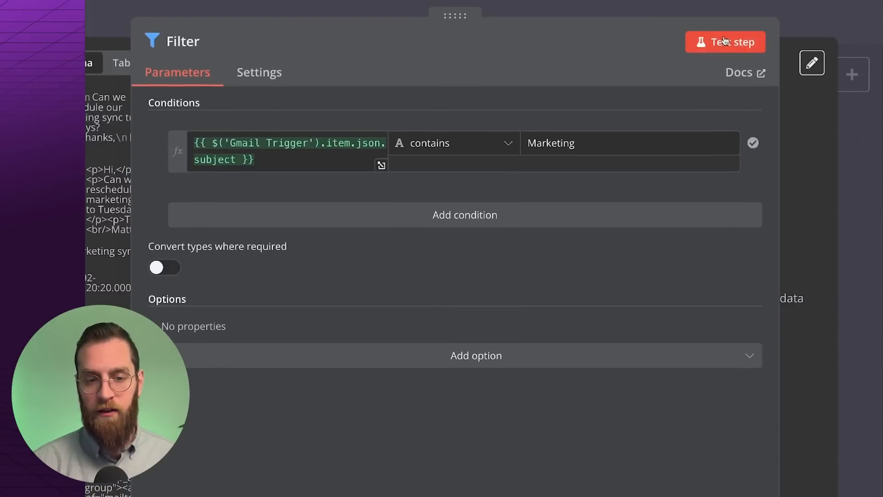
click(724, 39)
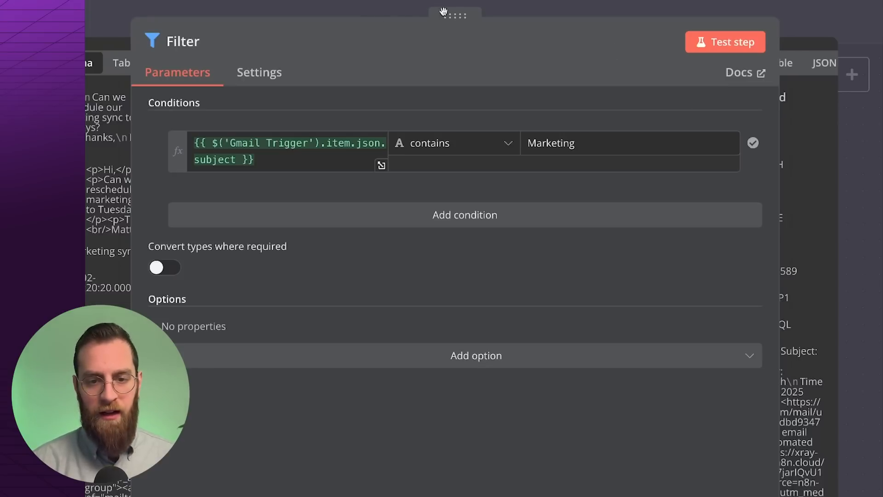
Step: Examine the item kept in the Filter node's output, including its message text and bot profile data
drag(444, 11, 246, 17)
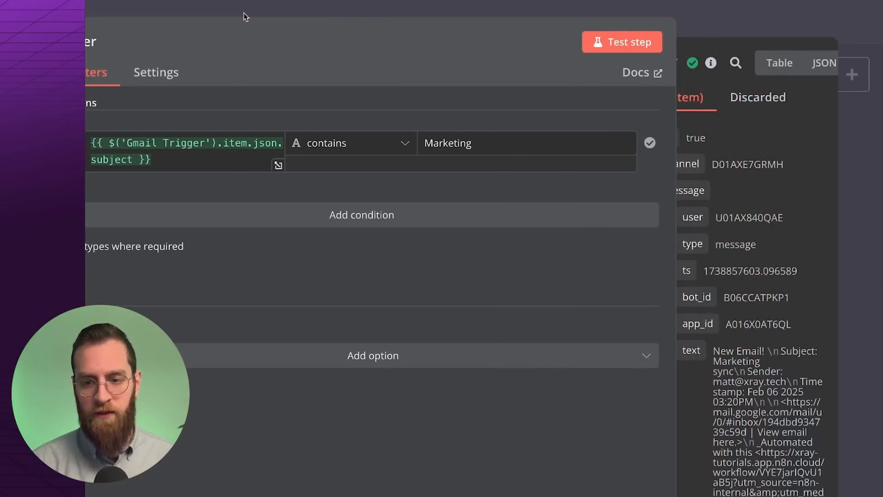
scroll(794, 214, down, 5)
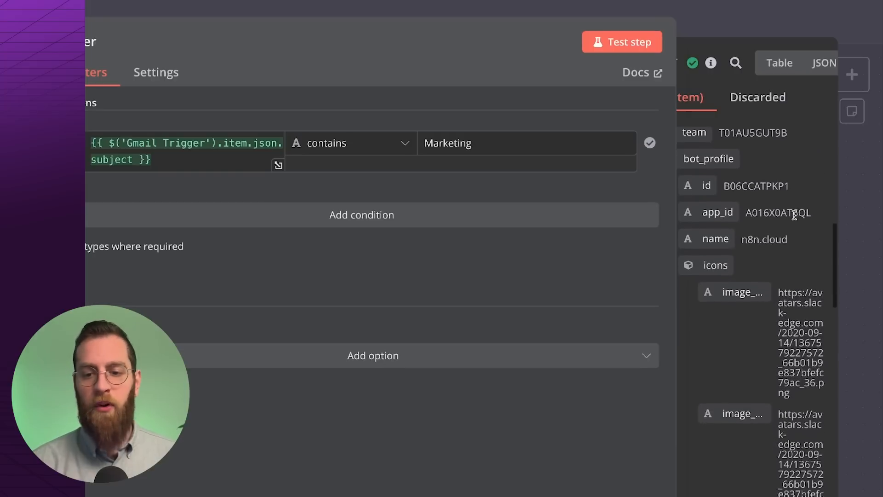
scroll(794, 214, up, 5)
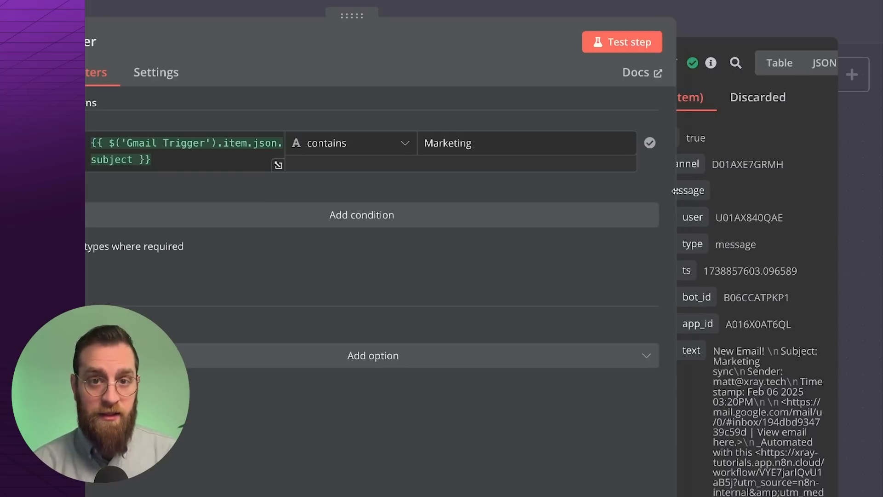
scroll(716, 318, down, 4)
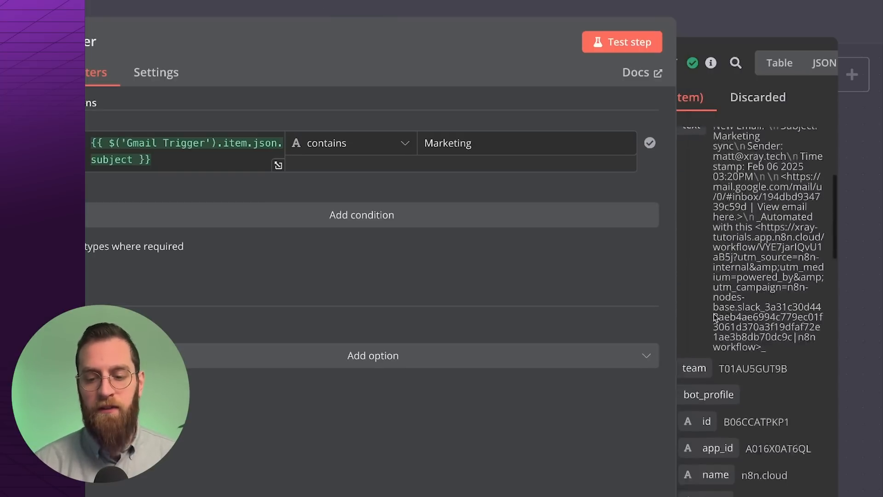
scroll(716, 317, down, 7)
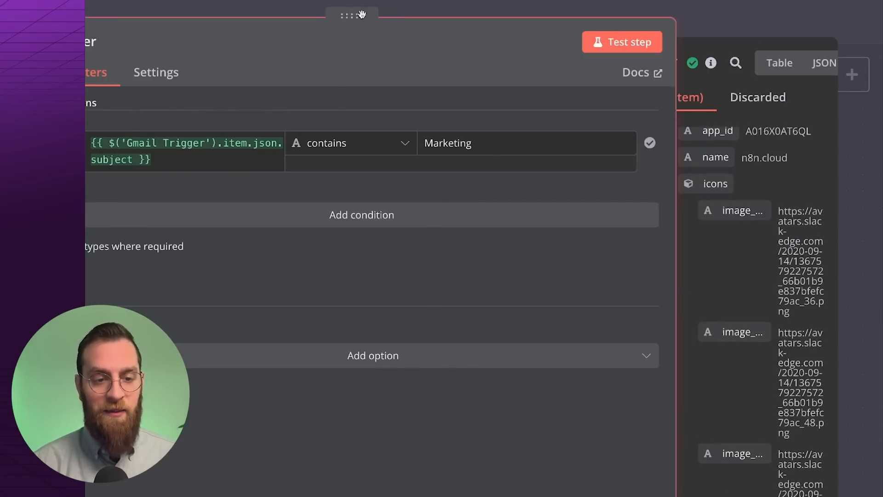
Step: Add the Ignore Case option to the Filter node
drag(362, 15, 517, 21)
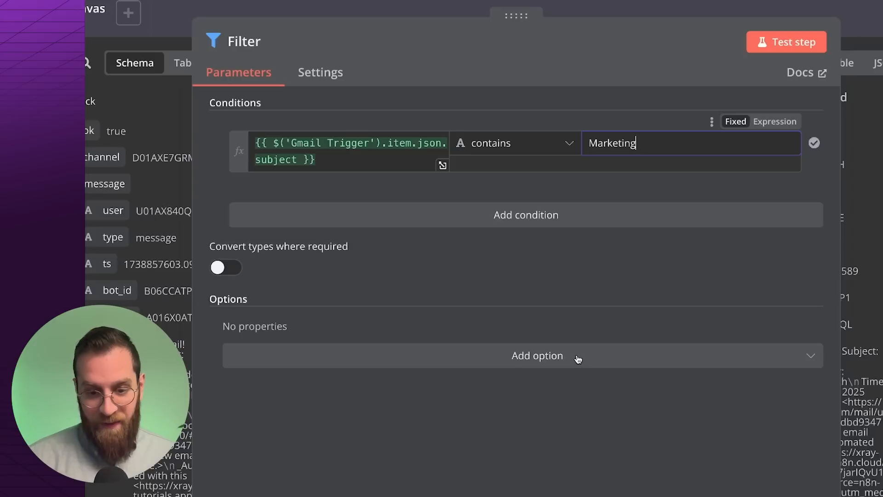
click(578, 359)
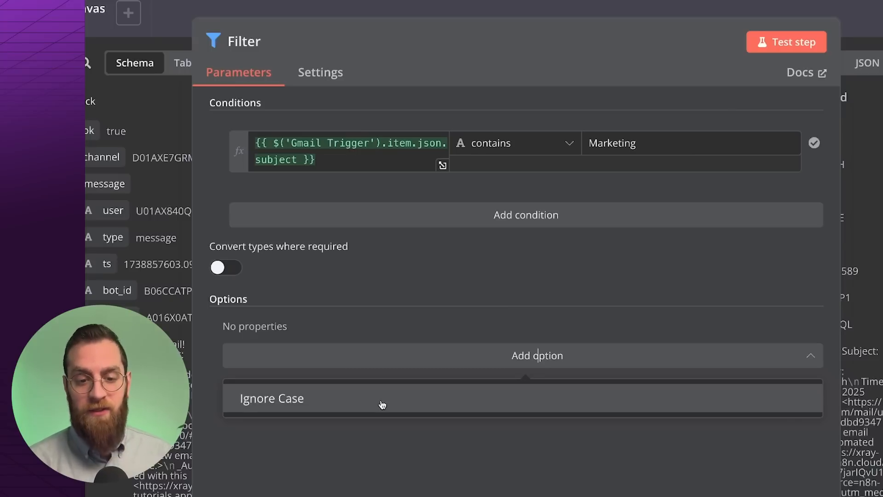
click(382, 404)
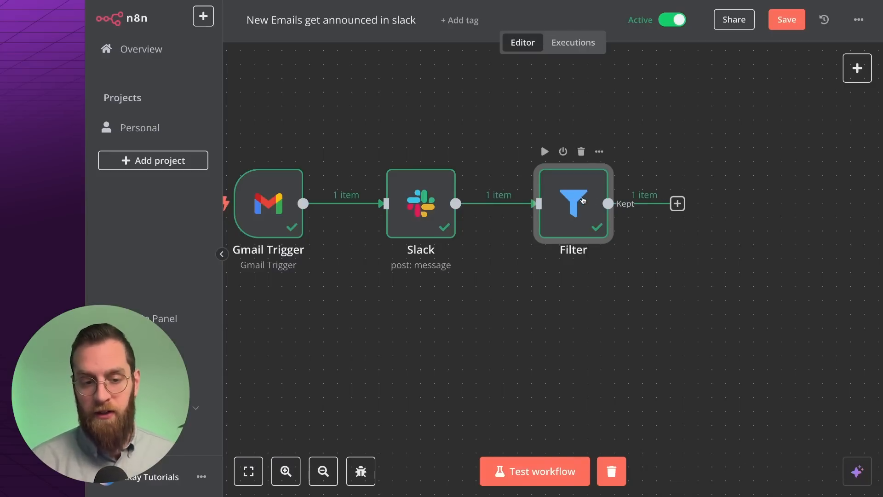
Step: Open the Gmail Trigger node and check the subject field in its output data
click(298, 181)
double_click(298, 181)
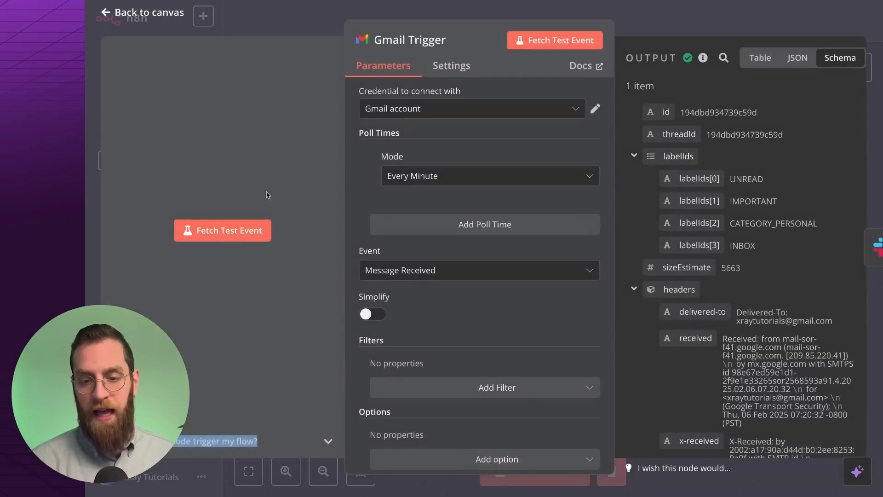
scroll(738, 196, down, 15)
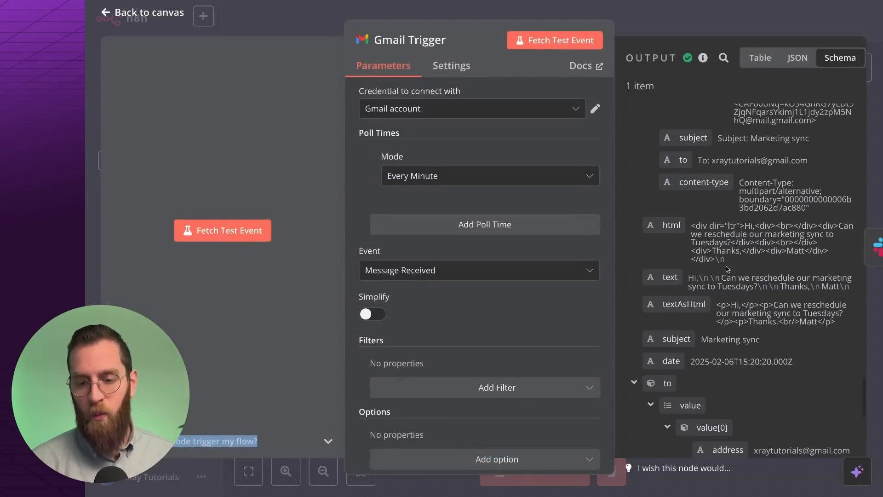
drag(701, 341, 778, 342)
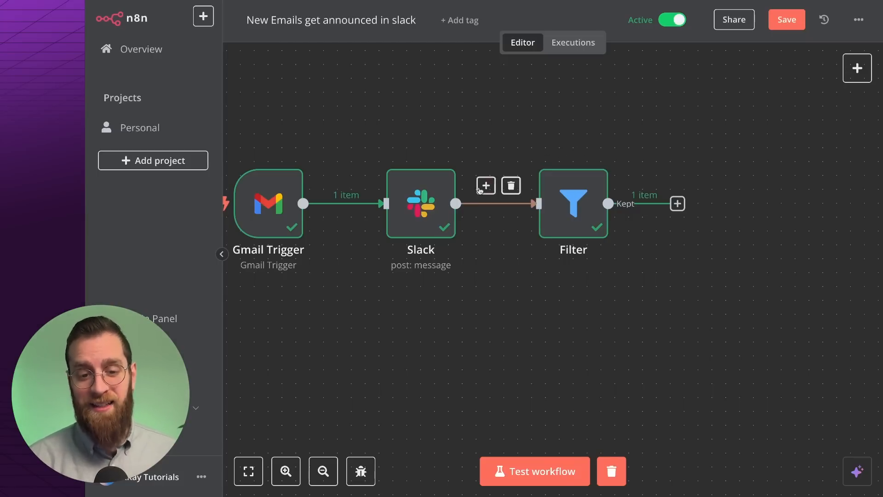
Step: Duplicate the Slack node, place the copy after the Filter node and connect the filter's Kept output to it
mouse_move(452, 172)
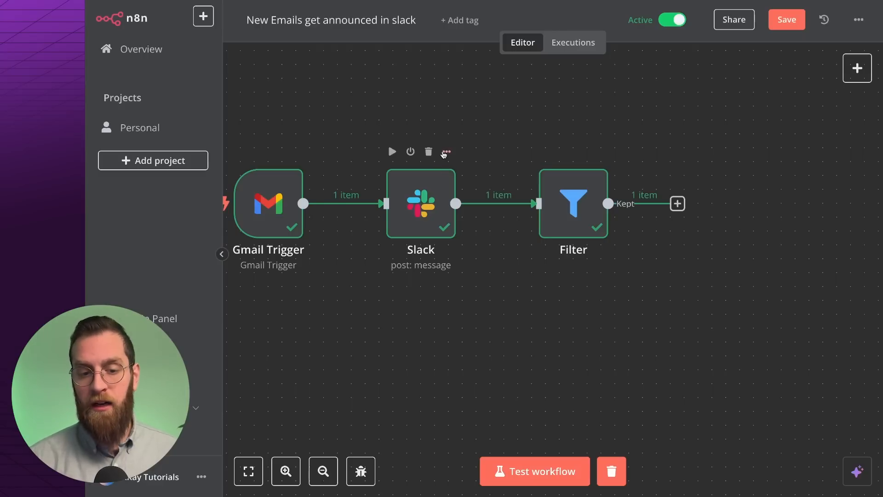
click(446, 153)
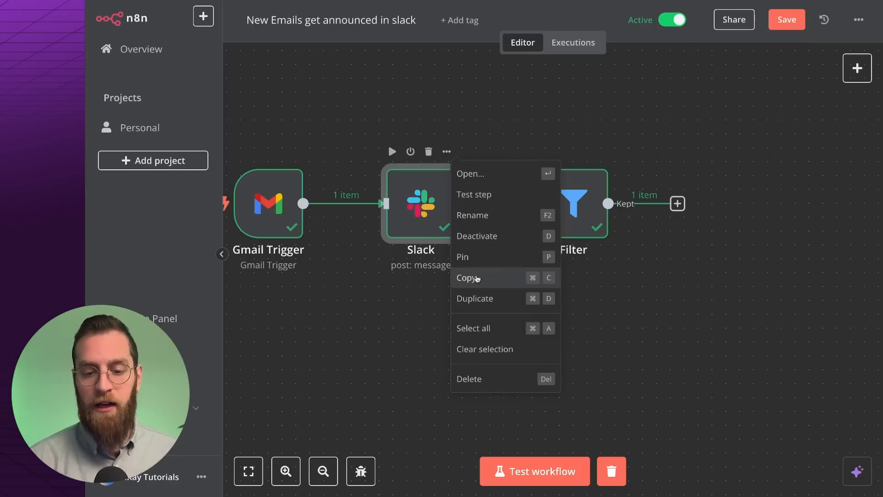
click(476, 298)
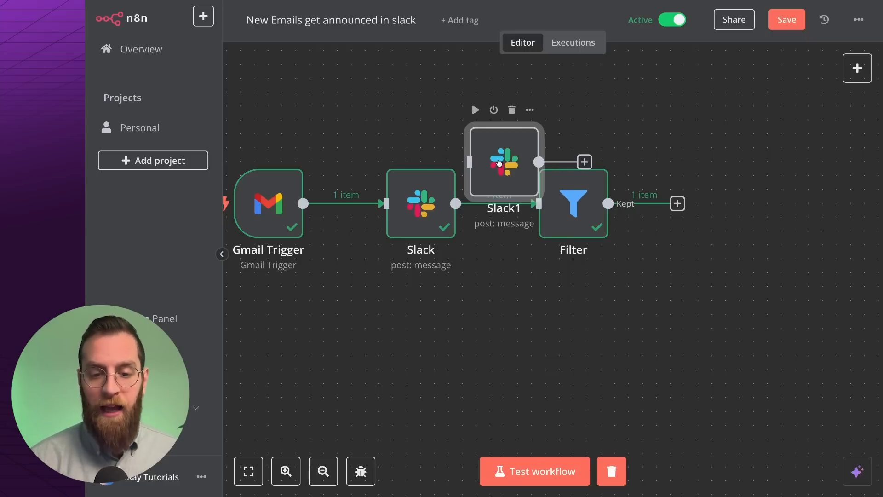
drag(499, 162, 790, 212)
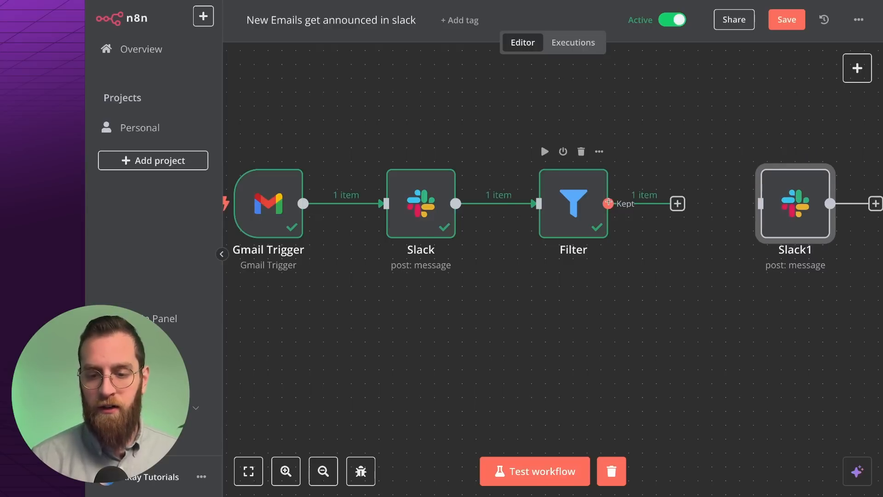
drag(608, 202, 722, 201)
Step: Set the duplicated Slack node to send its message to the channel "tutorials" instead of a user
double_click(731, 210)
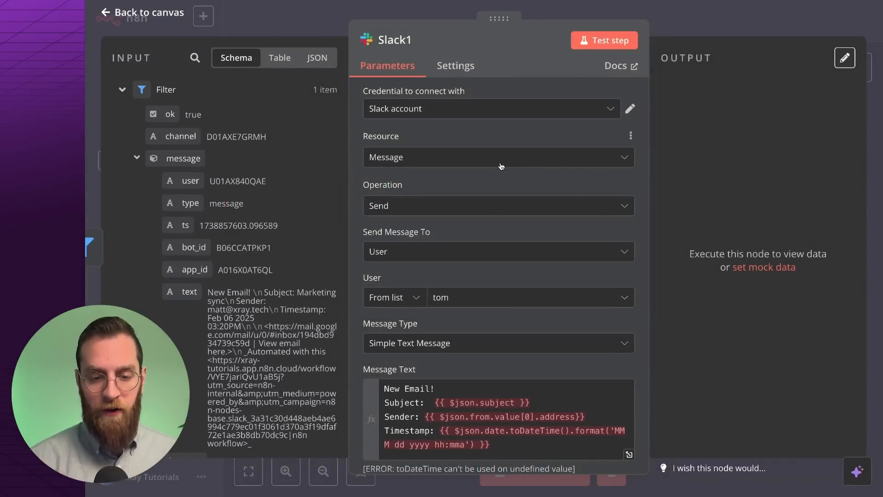
scroll(442, 180, down, 2)
click(426, 190)
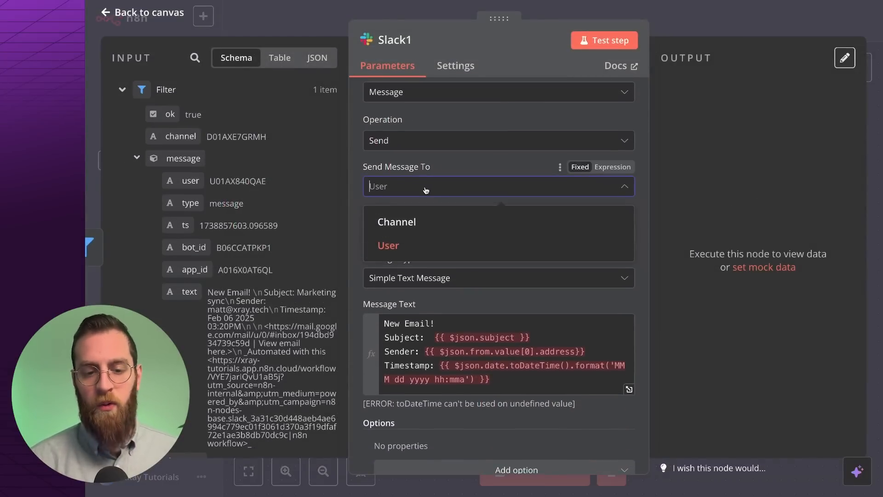
click(424, 222)
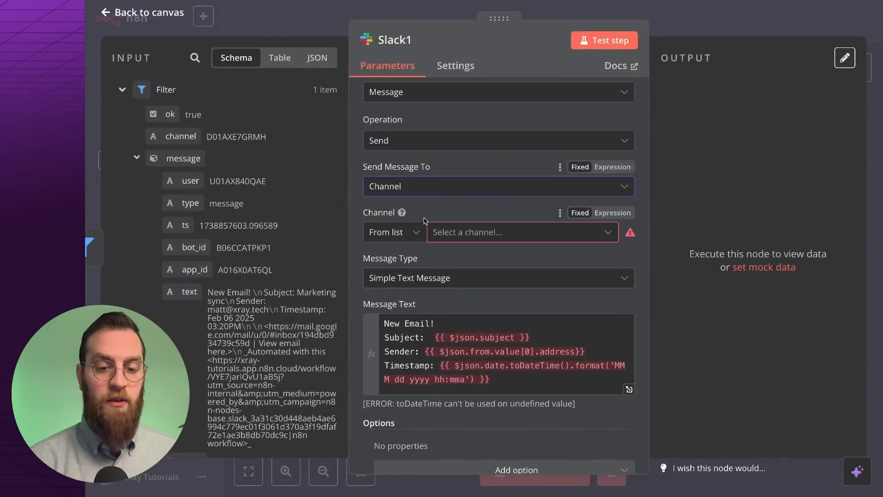
click(469, 233)
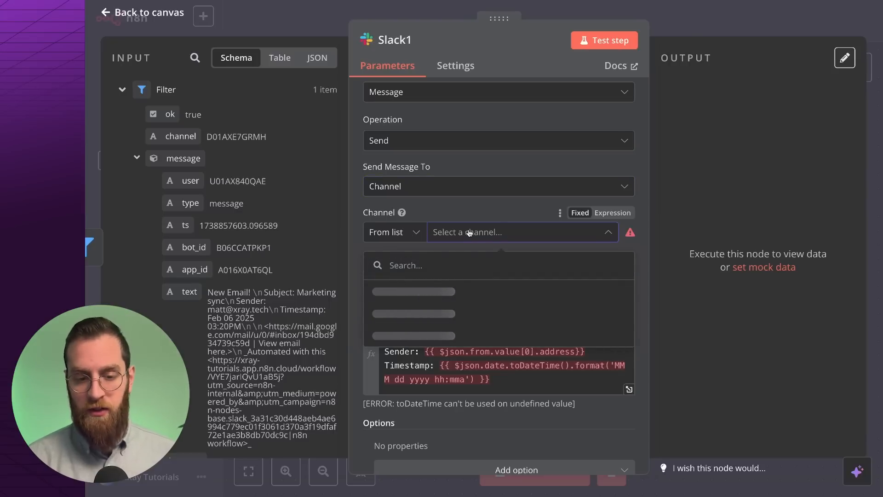
text(tutoria)
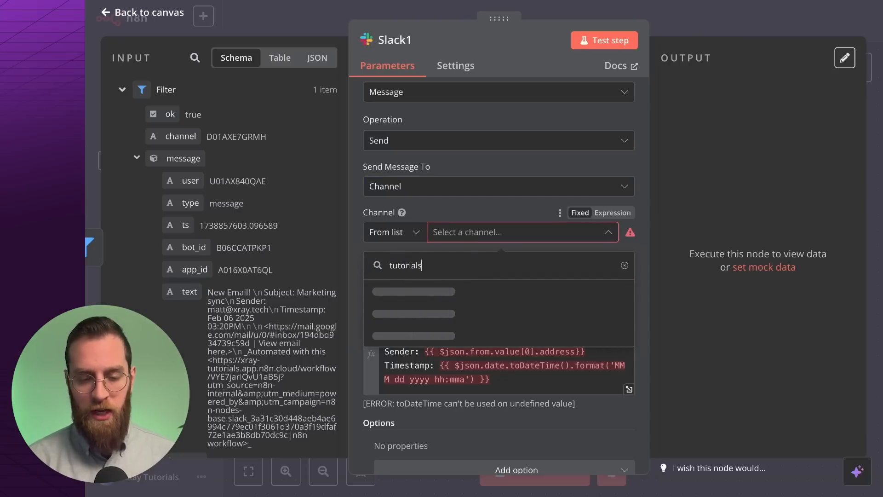
text(ls)
click(439, 290)
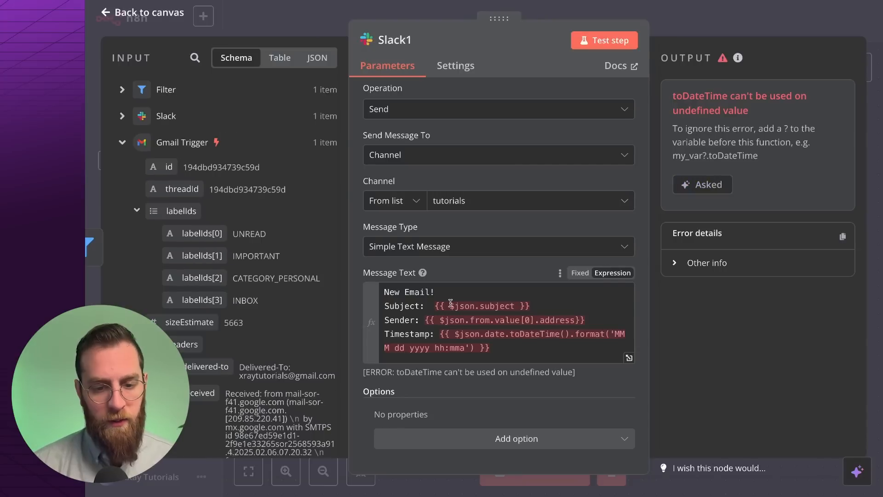
Step: Replace the Subject expression in the duplicated Slack node's message text with the Gmail Trigger's subject field
click(137, 210)
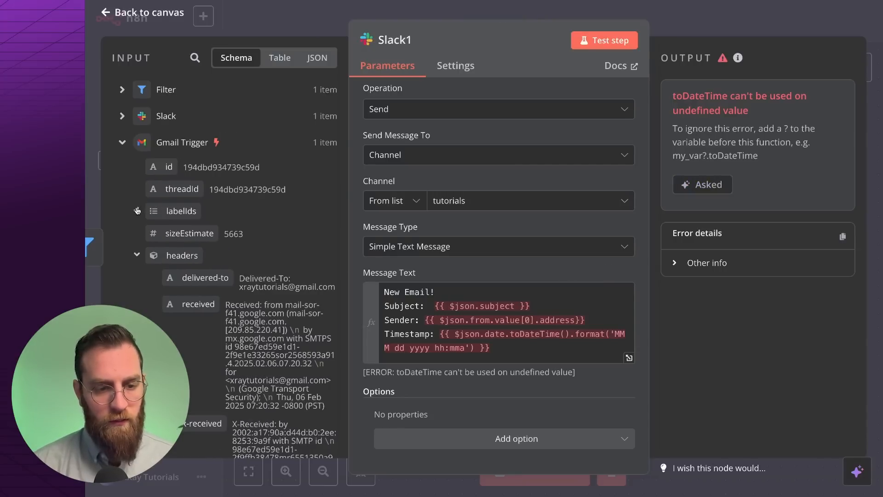
click(136, 254)
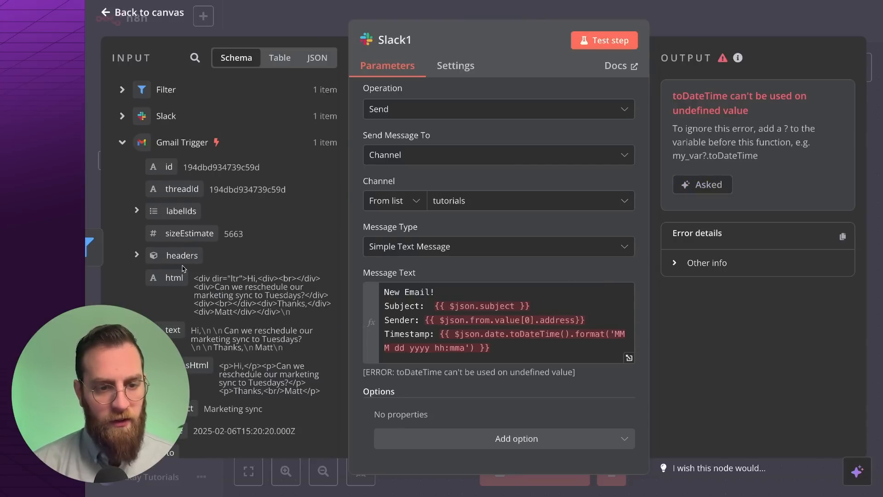
scroll(184, 269, down, 1)
scroll(184, 269, down, 8)
click(137, 218)
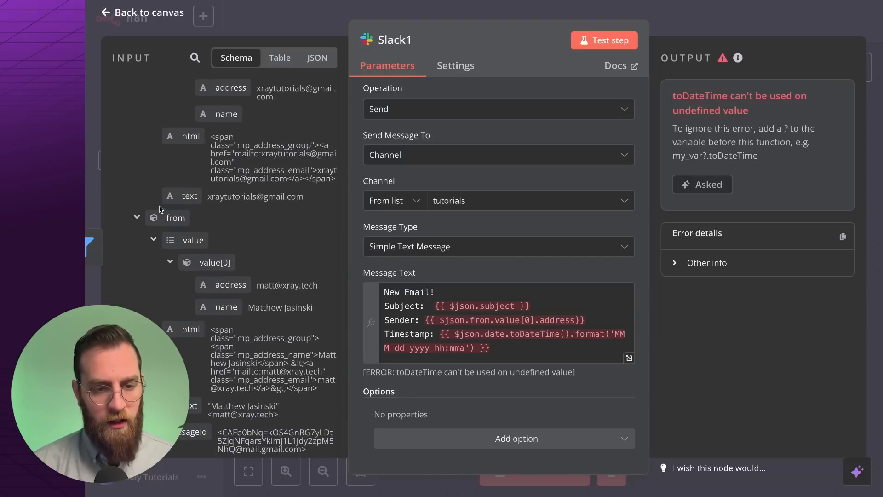
scroll(159, 209, up, 5)
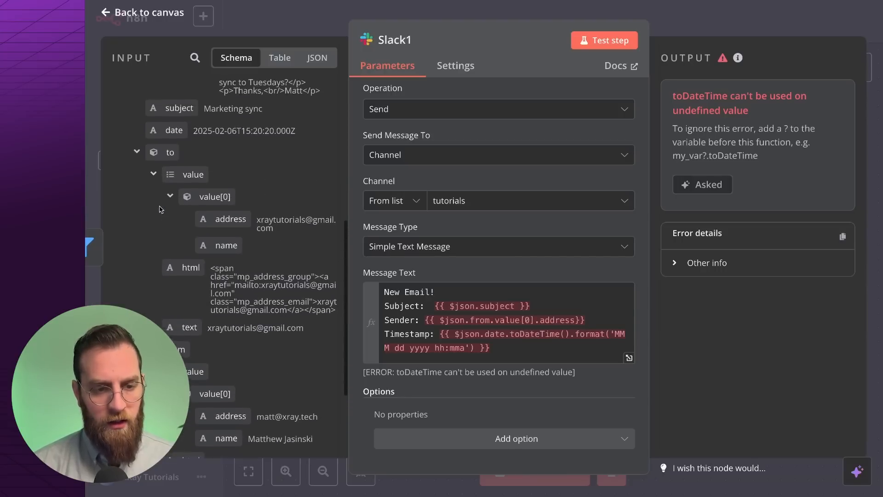
click(533, 304)
drag(533, 304, 440, 304)
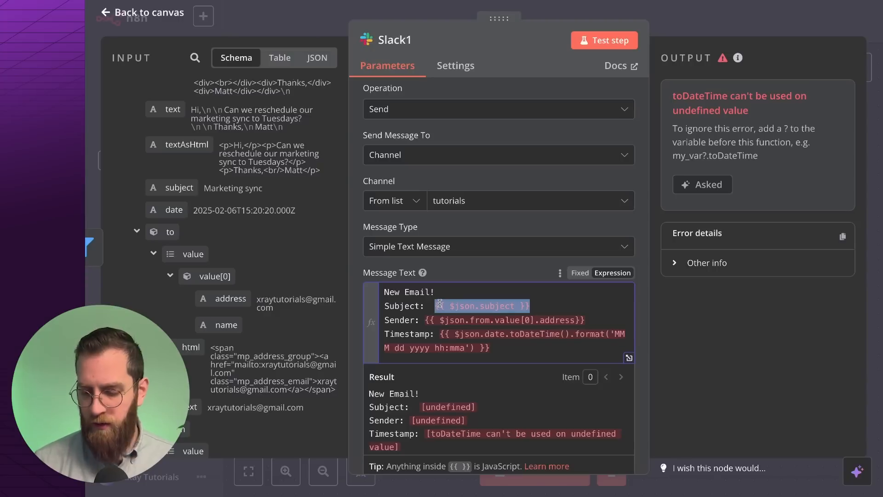
key(BackSpace)
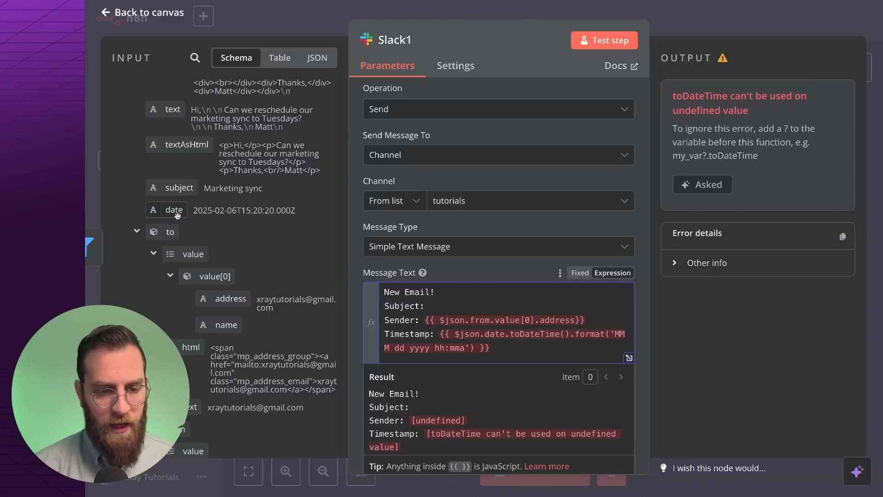
drag(179, 187, 450, 304)
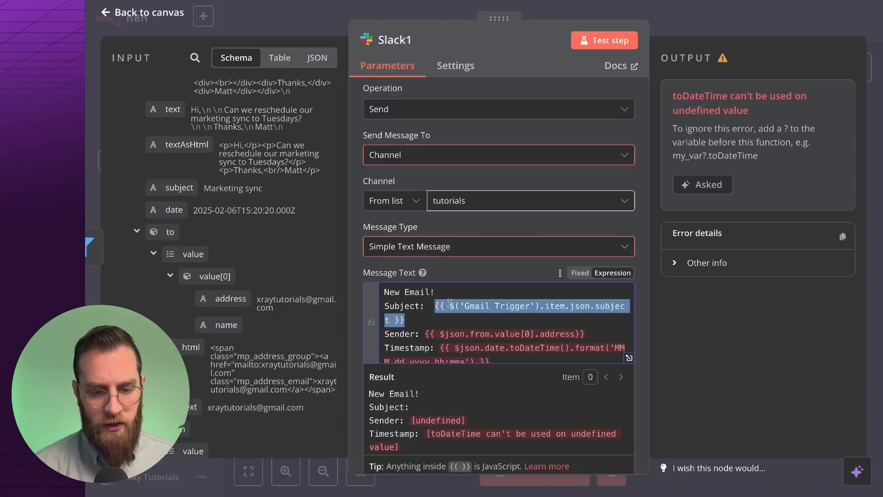
click(493, 317)
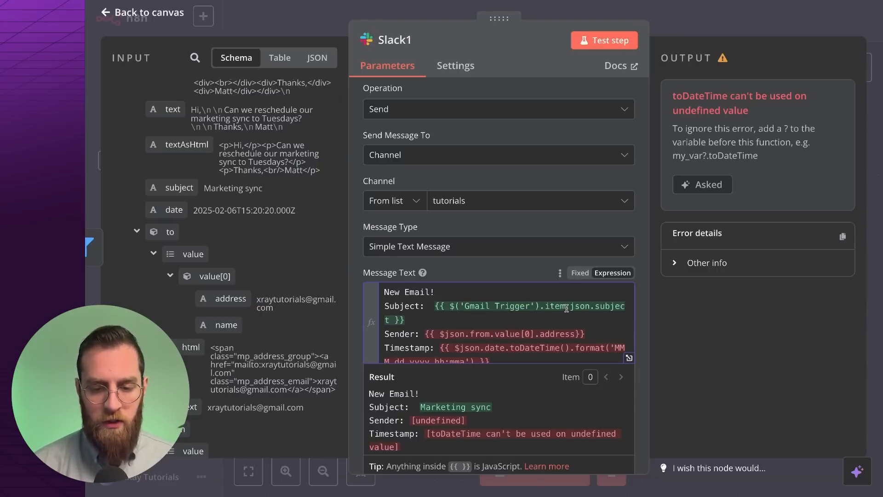
Step: Prefix the Sender and Timestamp expressions in the duplicated Slack node's message with $('Gmail Trigger').item so they read the Gmail Trigger's data
drag(566, 308, 451, 311)
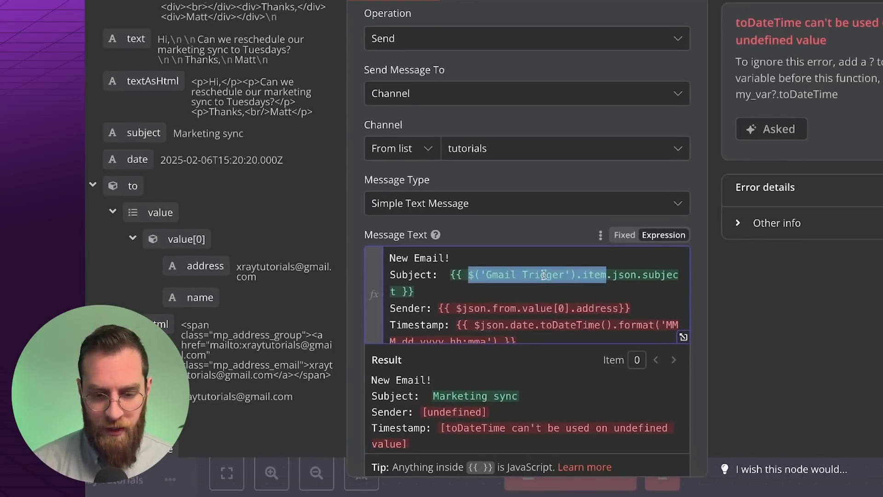
click(614, 275)
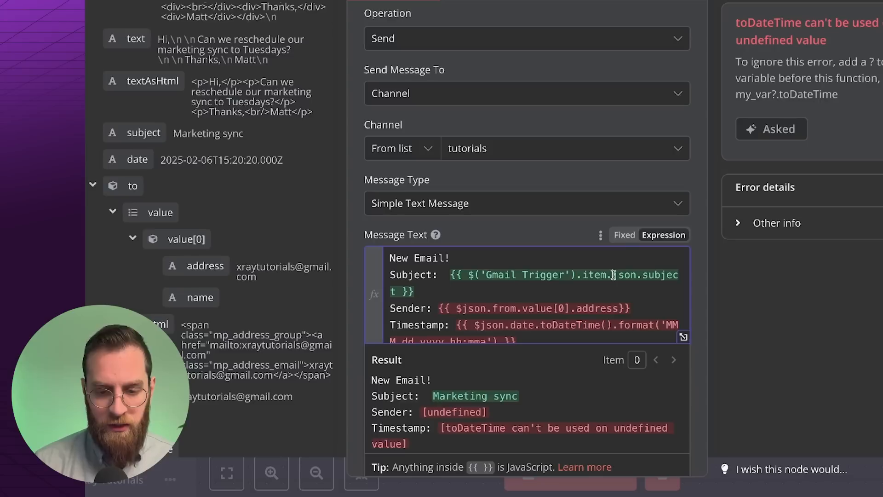
drag(613, 274, 467, 275)
key(ctrl+c)
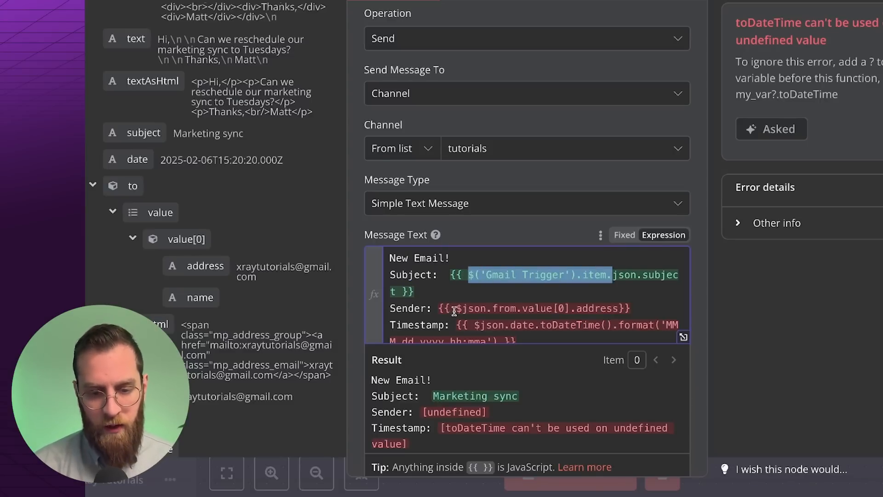
mouse_move(462, 309)
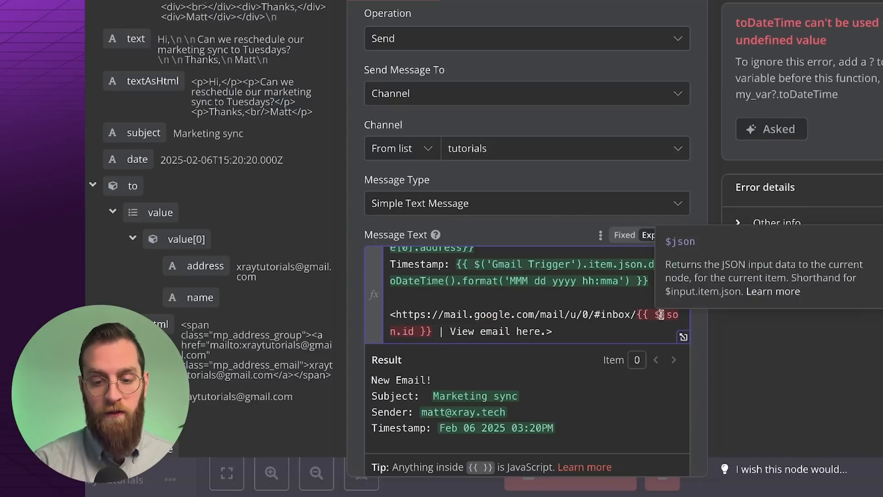
Step: Point the id expression in the message's inbox link at $('Gmail Trigger').item.json.id
click(661, 314)
key(BackSpace)
key(ctrl+v)
click(407, 299)
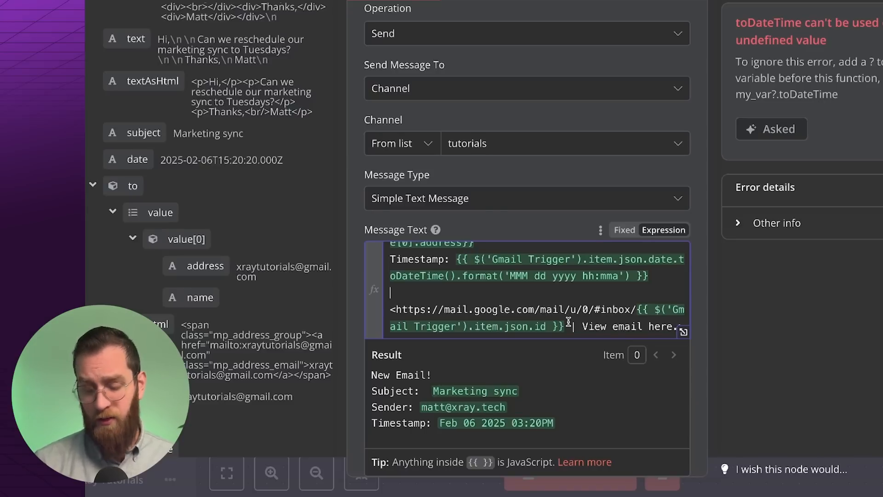
Step: Replace the "View email here." link line in the message text with "Body:" followed by the Gmail Trigger's text field
key(super+shift+Left)
key(BackSpace)
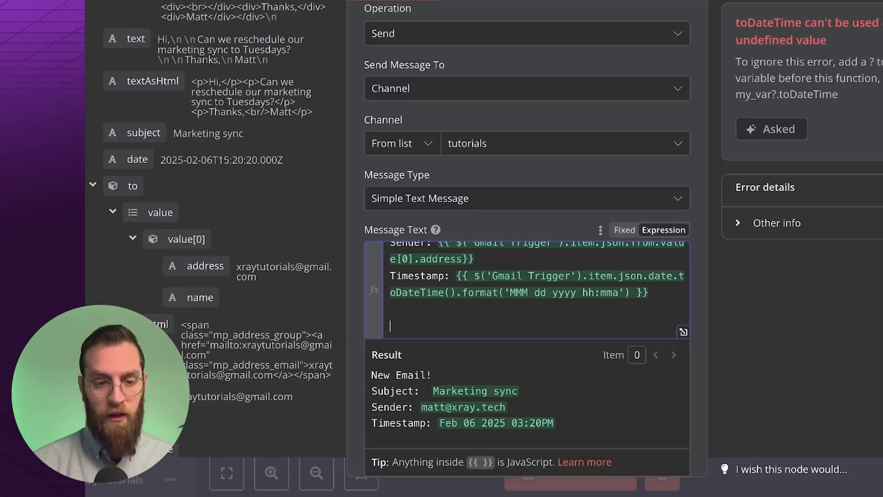
text(Body:)
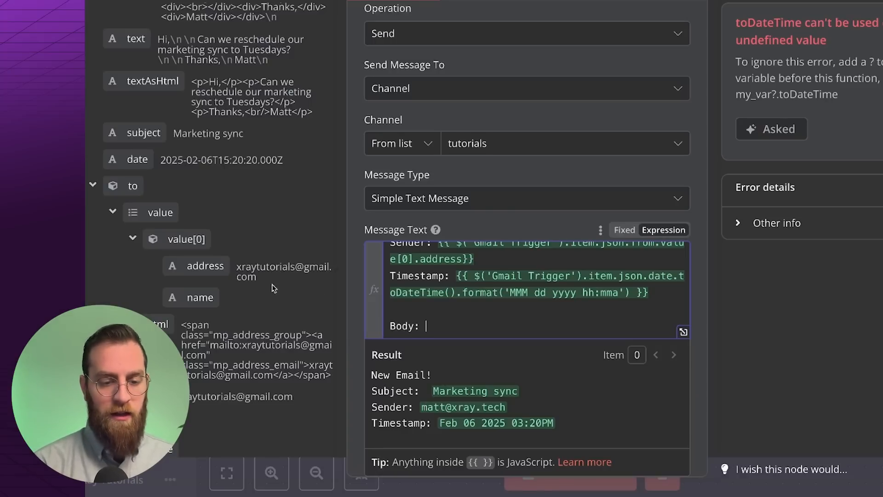
scroll(185, 225, up, 6)
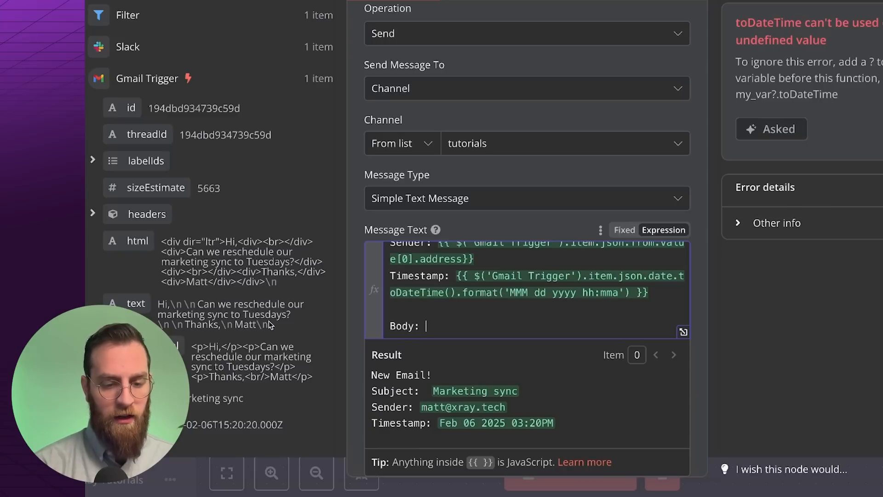
drag(138, 303, 499, 335)
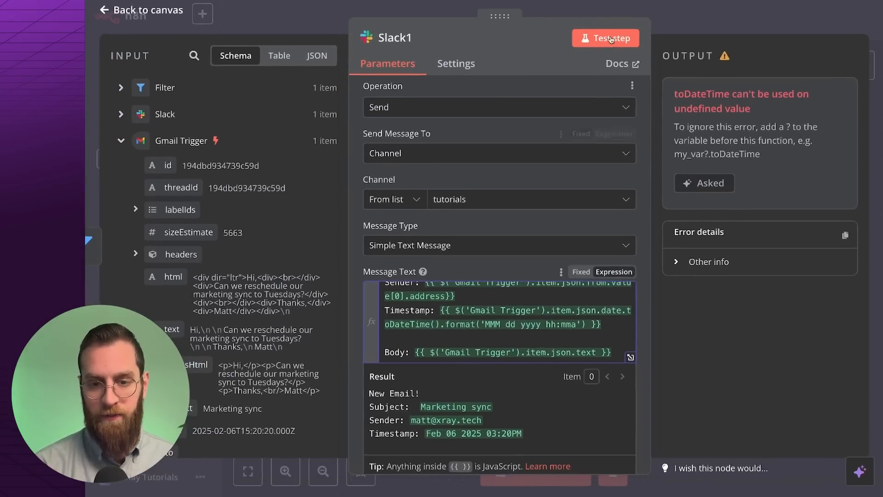
Step: Test the duplicated Slack node and check the posted message in Slack's tutorials channel
click(611, 39)
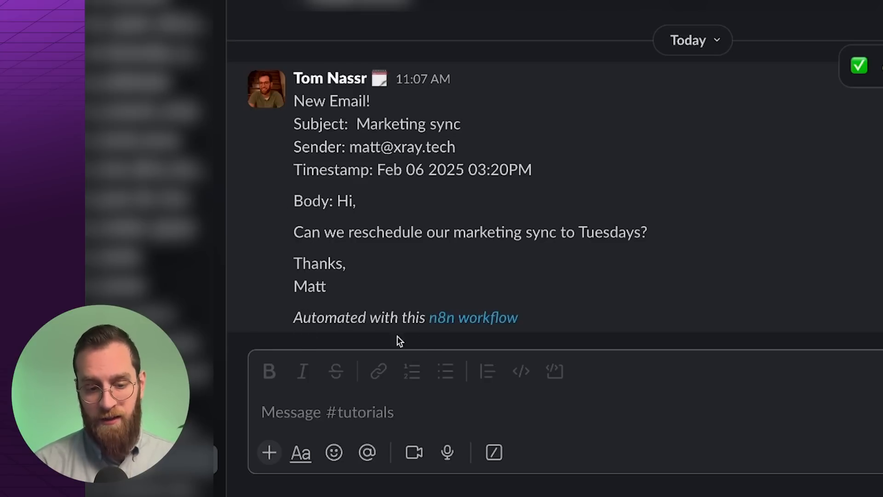
mouse_move(485, 329)
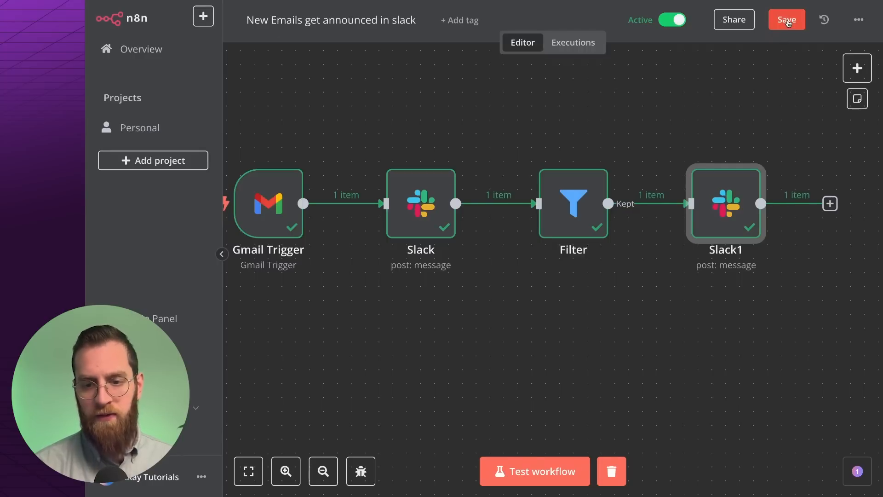
Step: Save the "New Emails get announced in slack" workflow and open the overview of all workflows
click(789, 23)
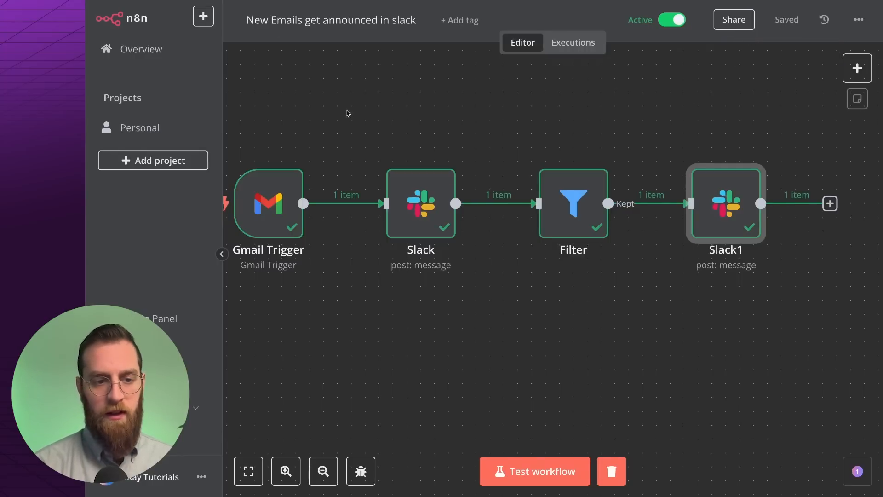
click(138, 54)
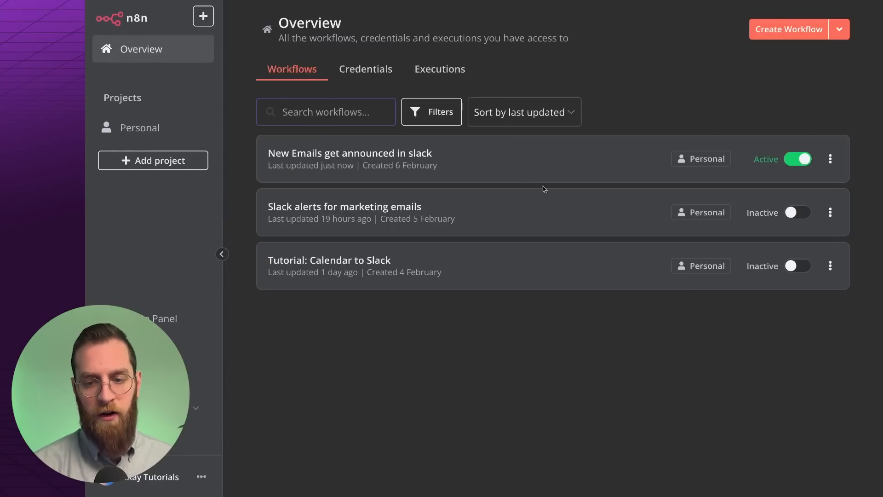